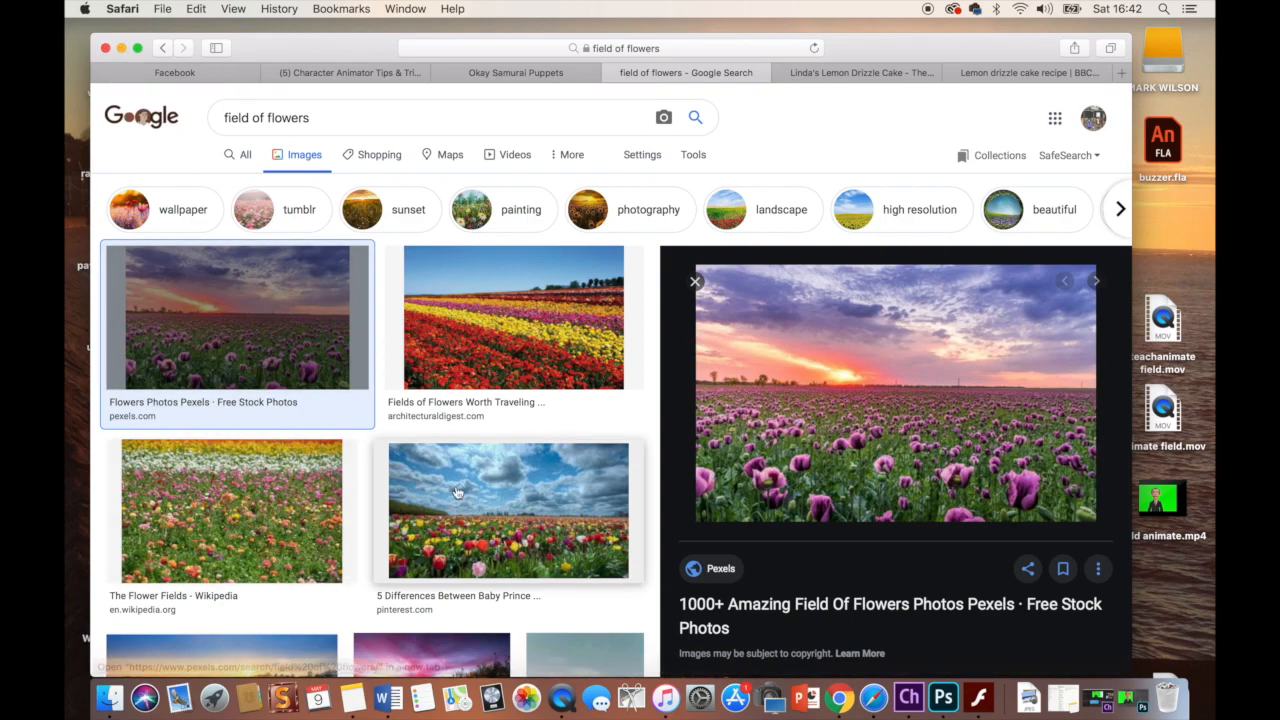
# Put the browser window away and launch Adobe Animate 2020 from the Applications folder.
pyautogui.click(121, 48)
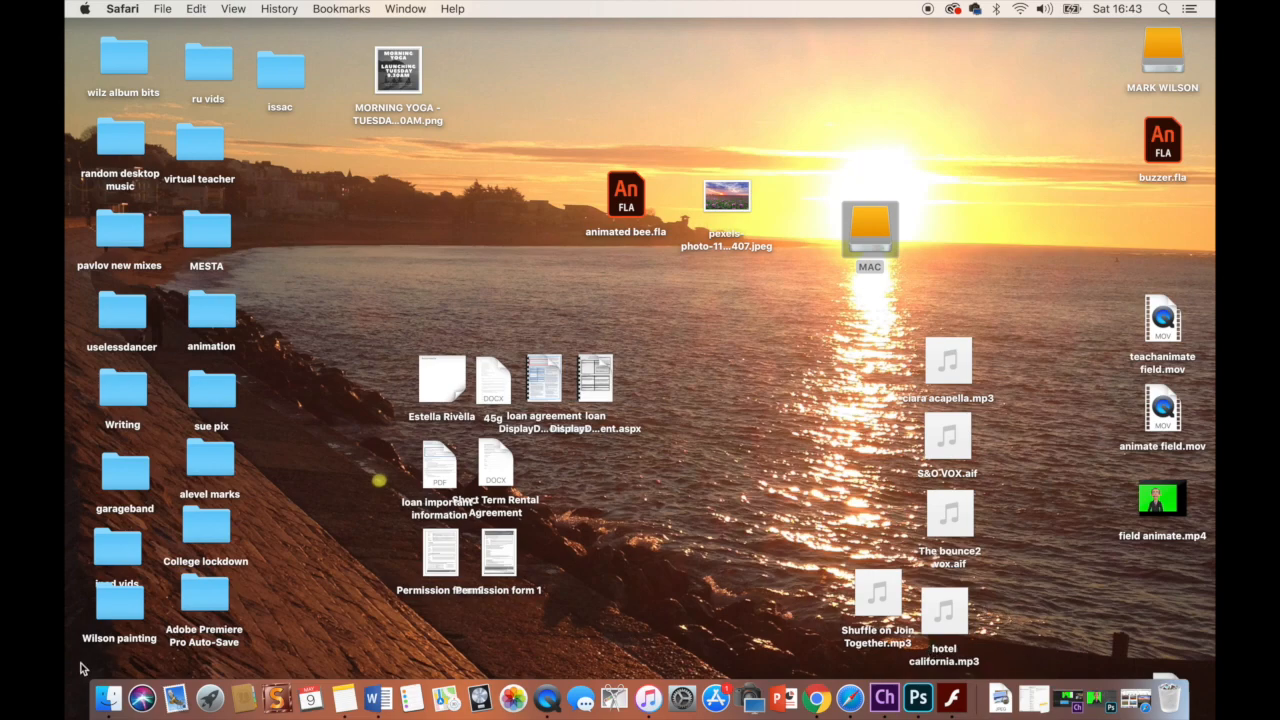
pyautogui.click(109, 699)
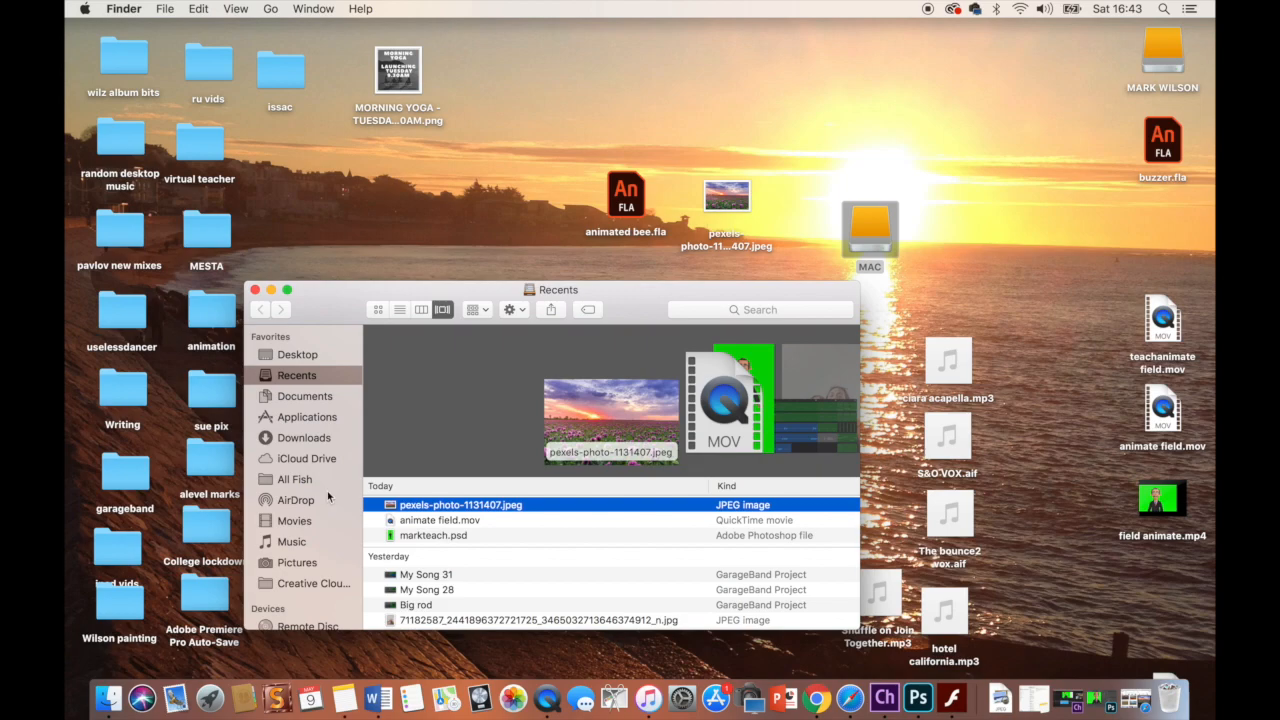
pyautogui.click(310, 416)
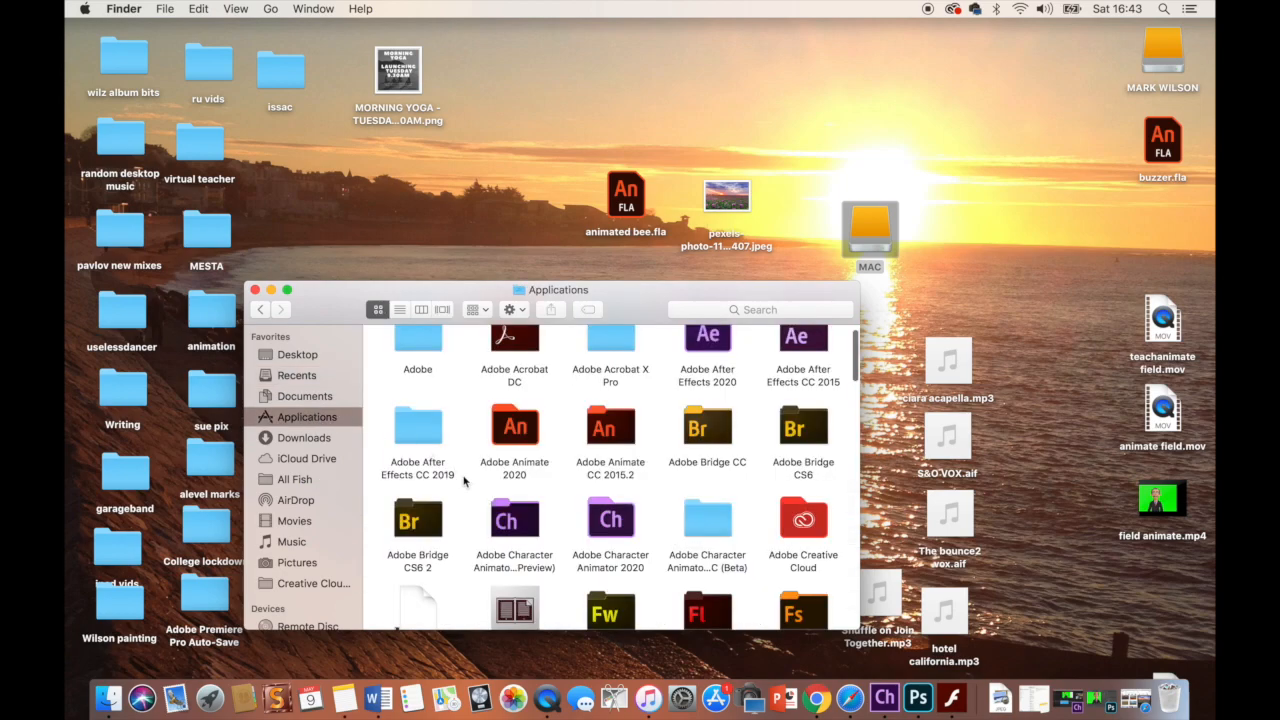
pyautogui.click(521, 436)
pyautogui.doubleClick(521, 436)
pyautogui.doubleClick(413, 356)
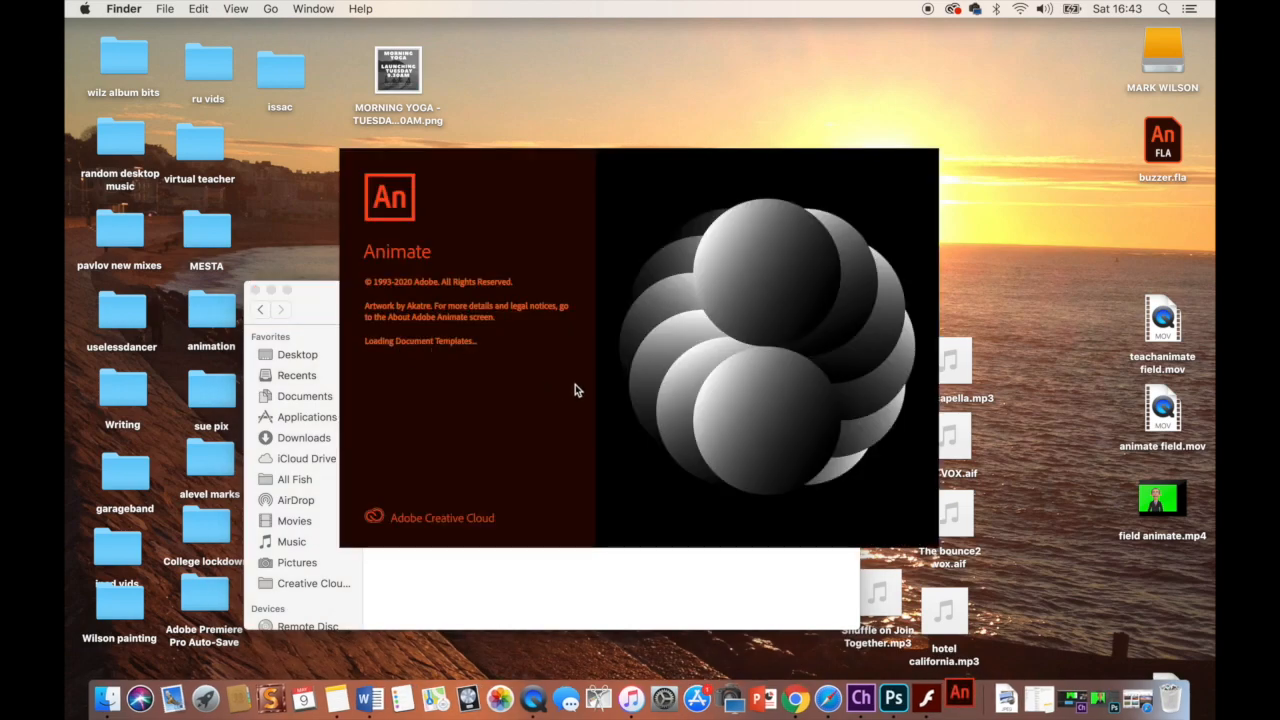
# Create a new blank widescreen document with its whole stage in view.
pyautogui.click(650, 254)
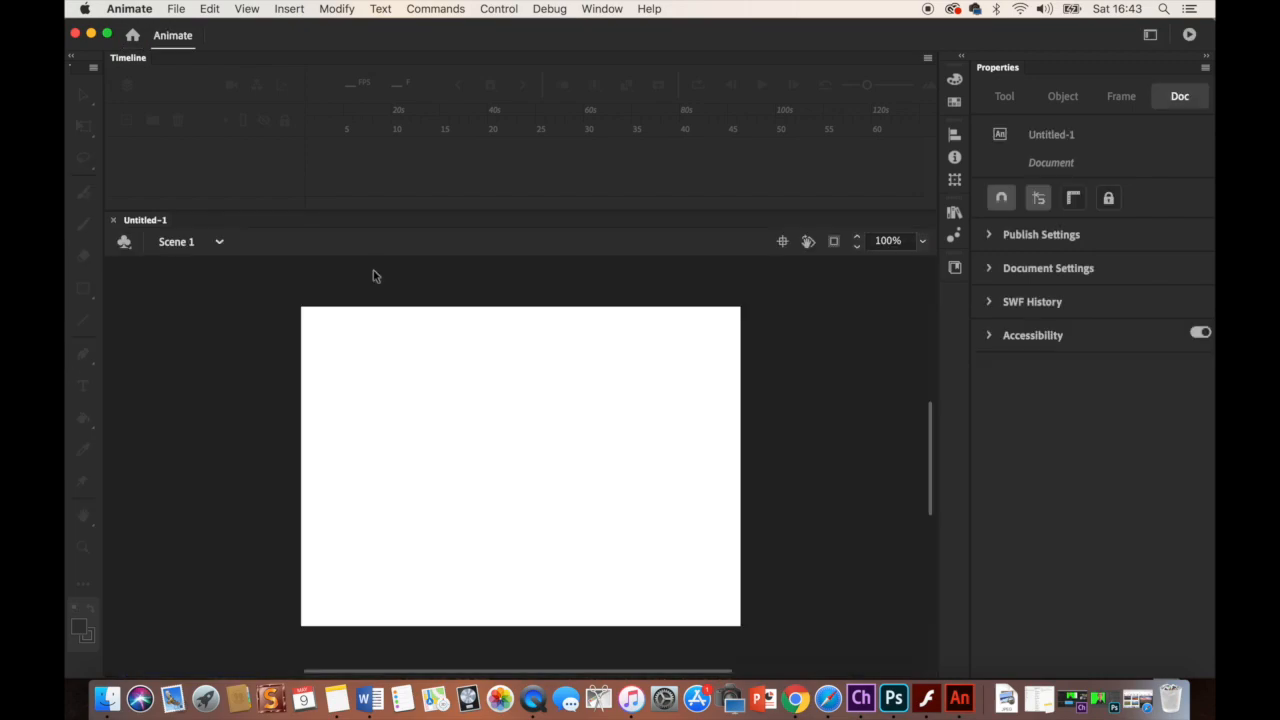
pyautogui.click(922, 241)
pyautogui.click(940, 313)
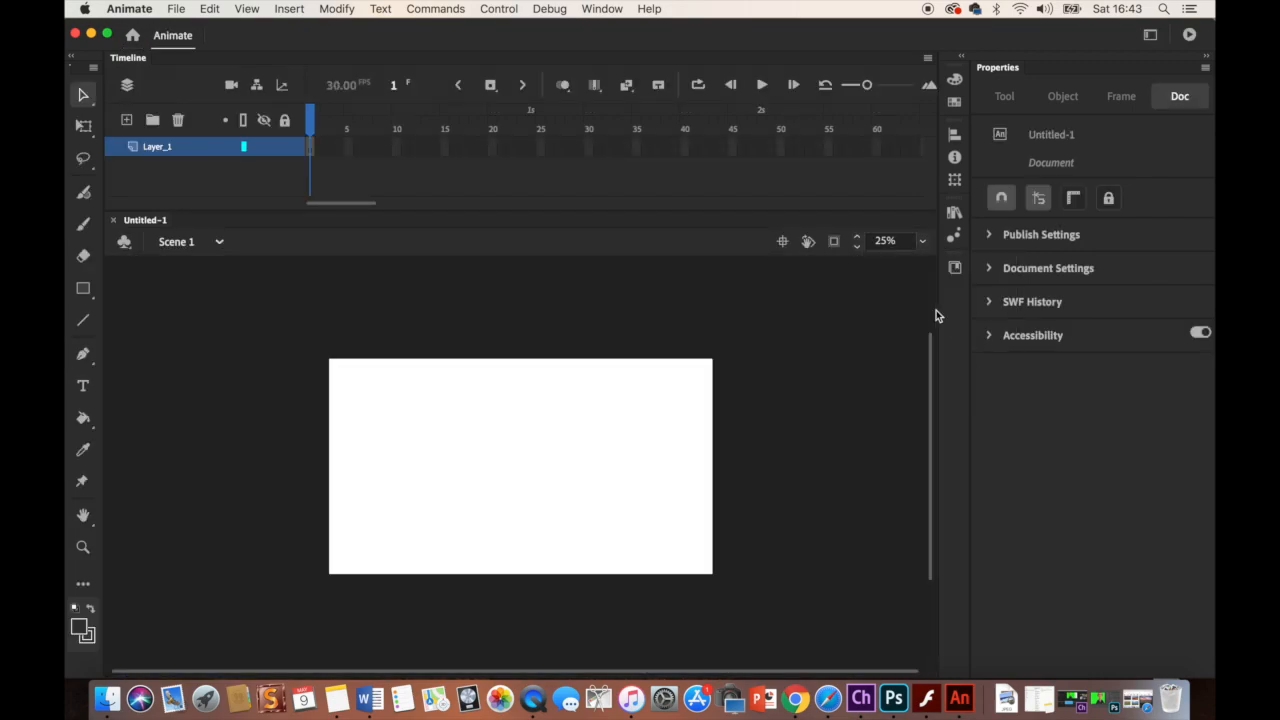
# Rename the document's only layer as flowers.
pyautogui.click(161, 152)
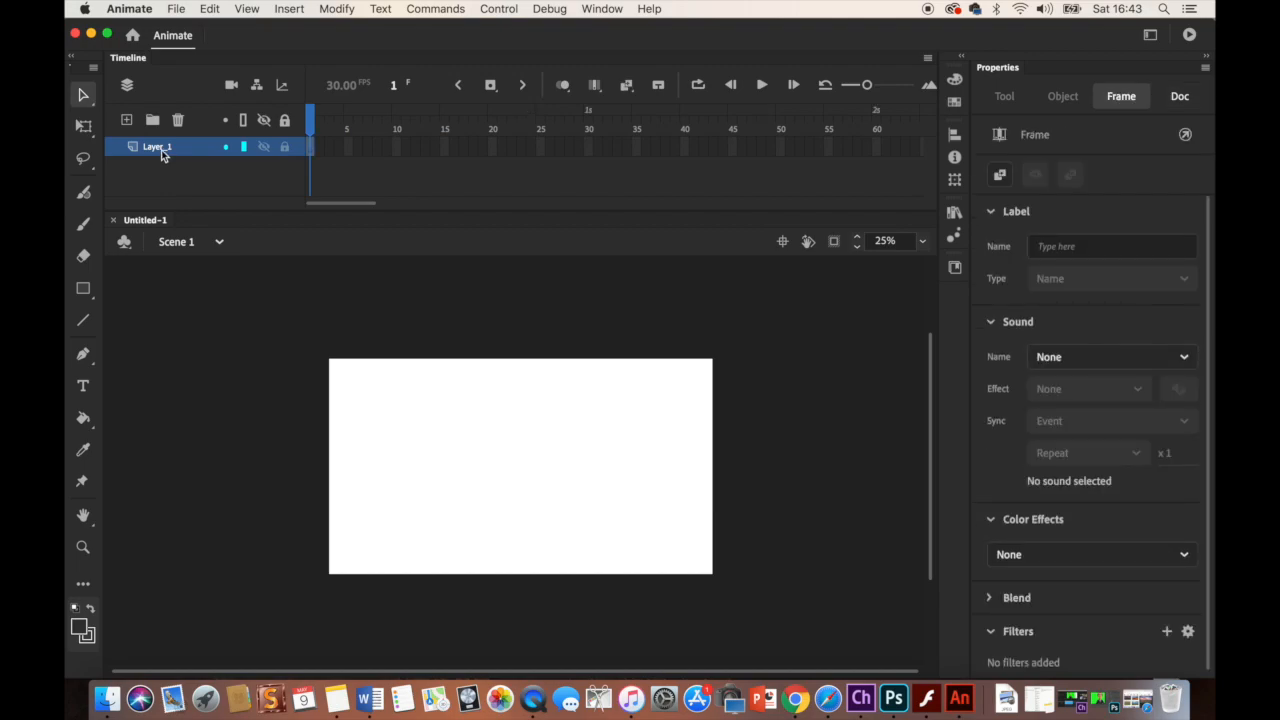
pyautogui.doubleClick(161, 150)
pyautogui.write('tlowe')
# Import pexels-photo-1131407.jpeg from the Desktop onto the stage in the flowers layer.
pyautogui.click(174, 9)
pyautogui.moveTo(217, 220)
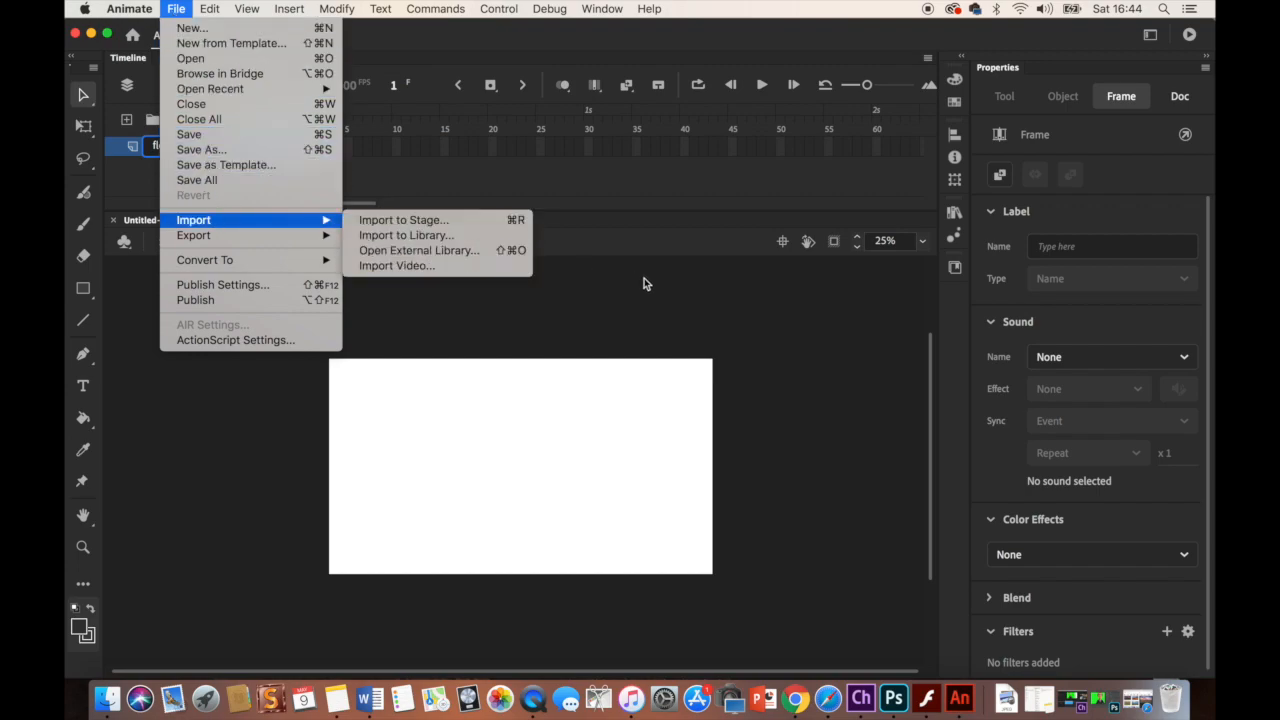
pyautogui.click(486, 235)
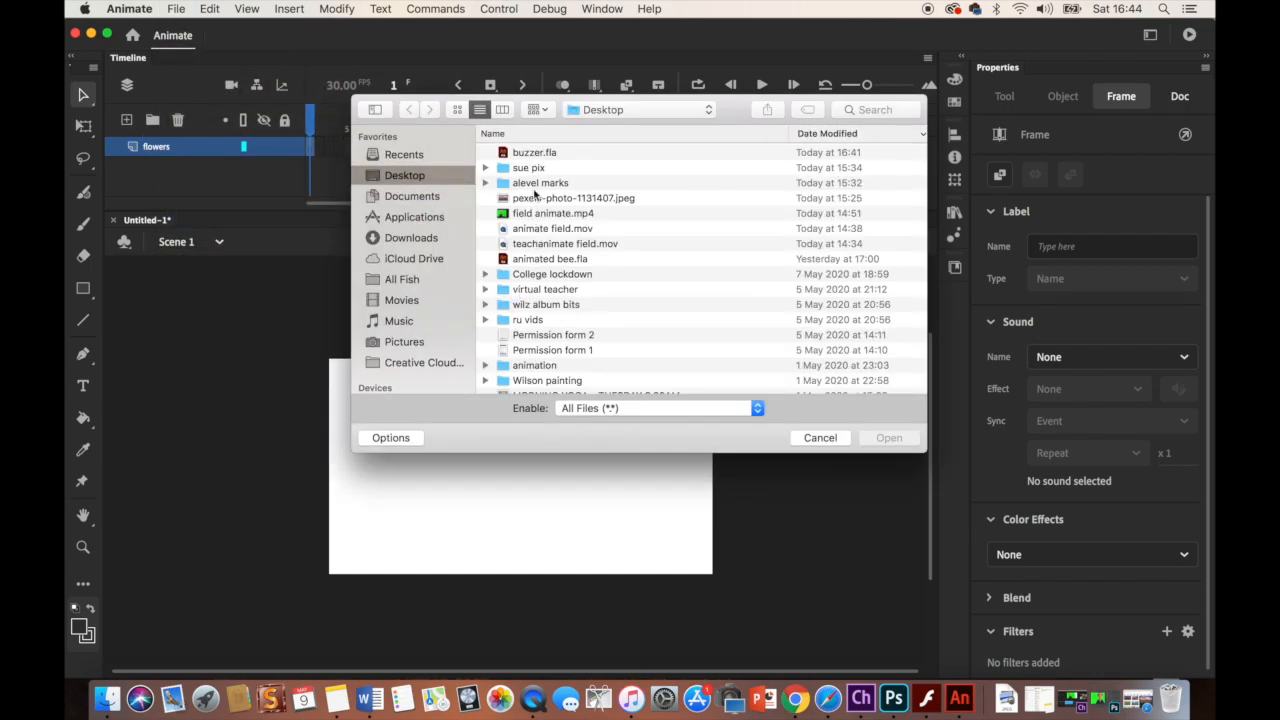
pyautogui.click(536, 199)
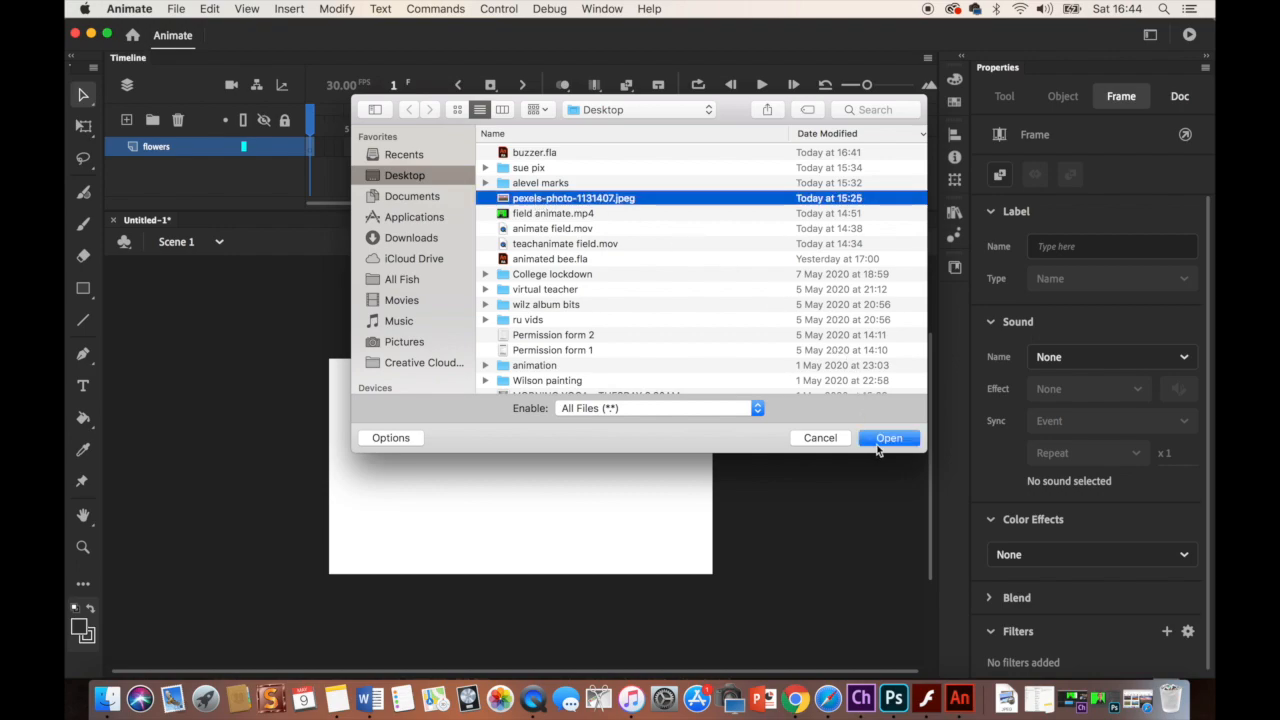
pyautogui.click(885, 439)
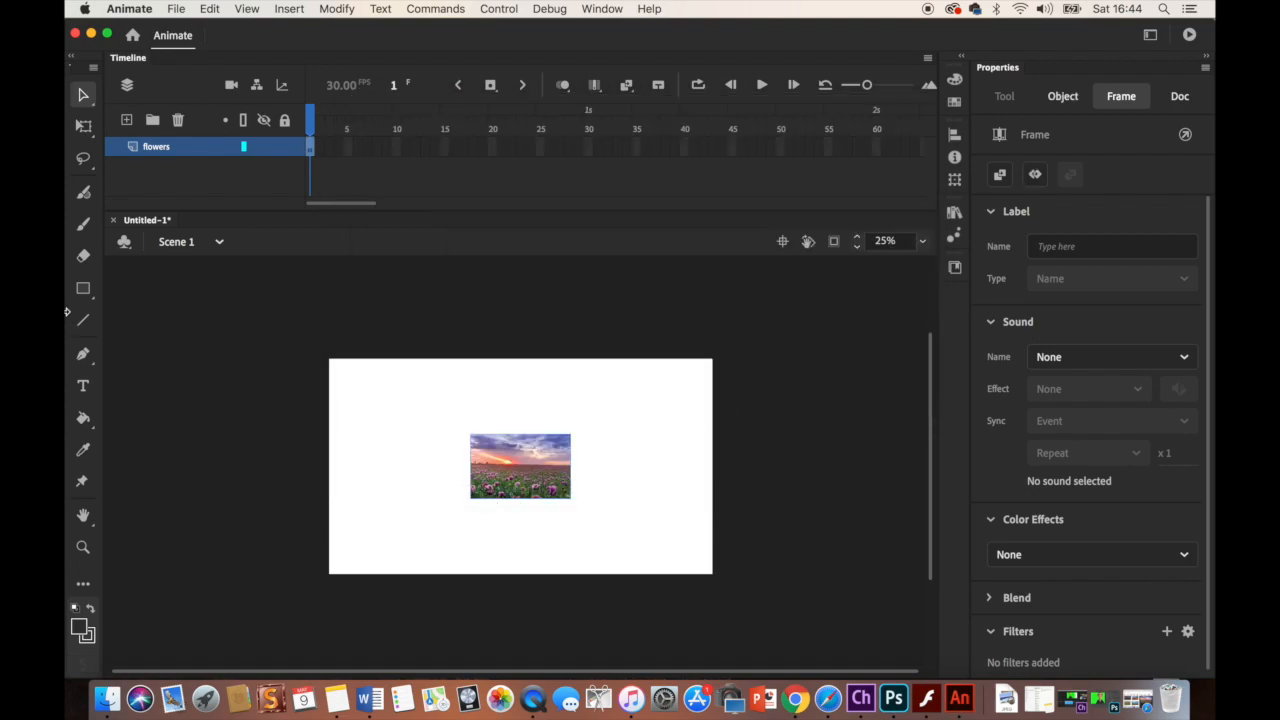
# Scale the flower photo to about 1988 by 1161 px so it covers the stage, and lock the flowers layer.
pyautogui.click(83, 126)
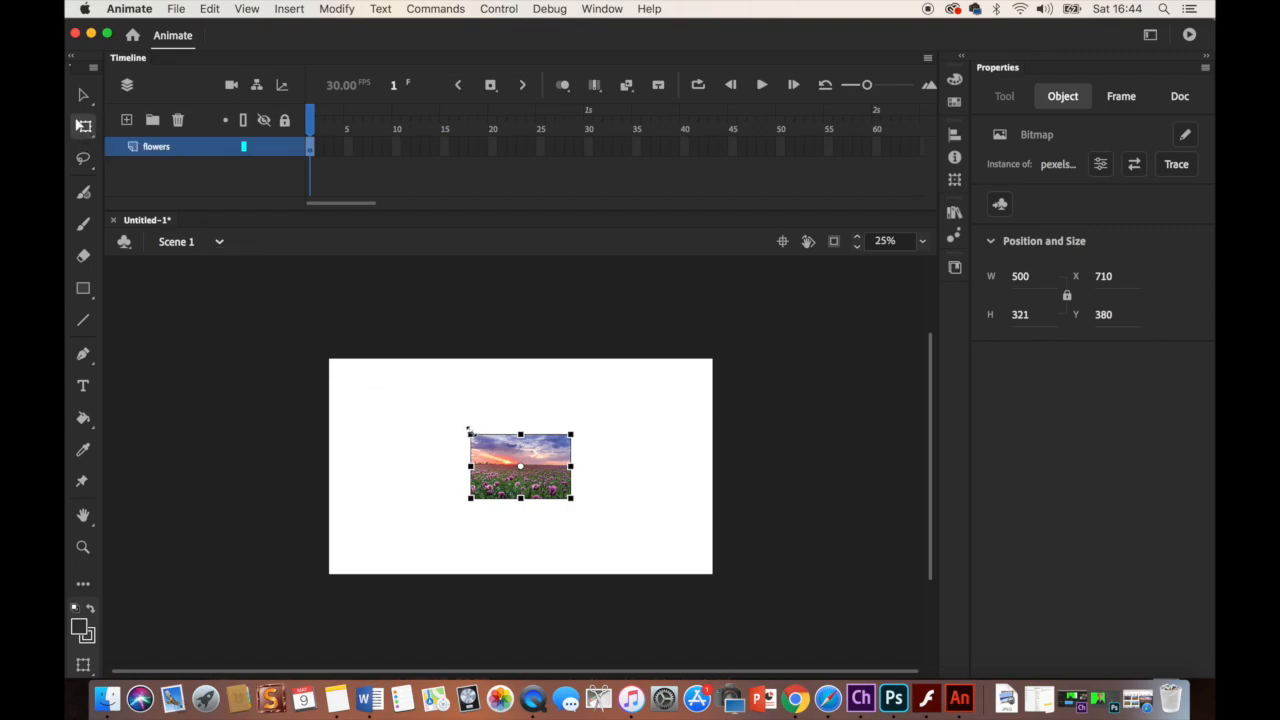
pyautogui.moveTo(468, 432); pyautogui.dragTo(321, 350)
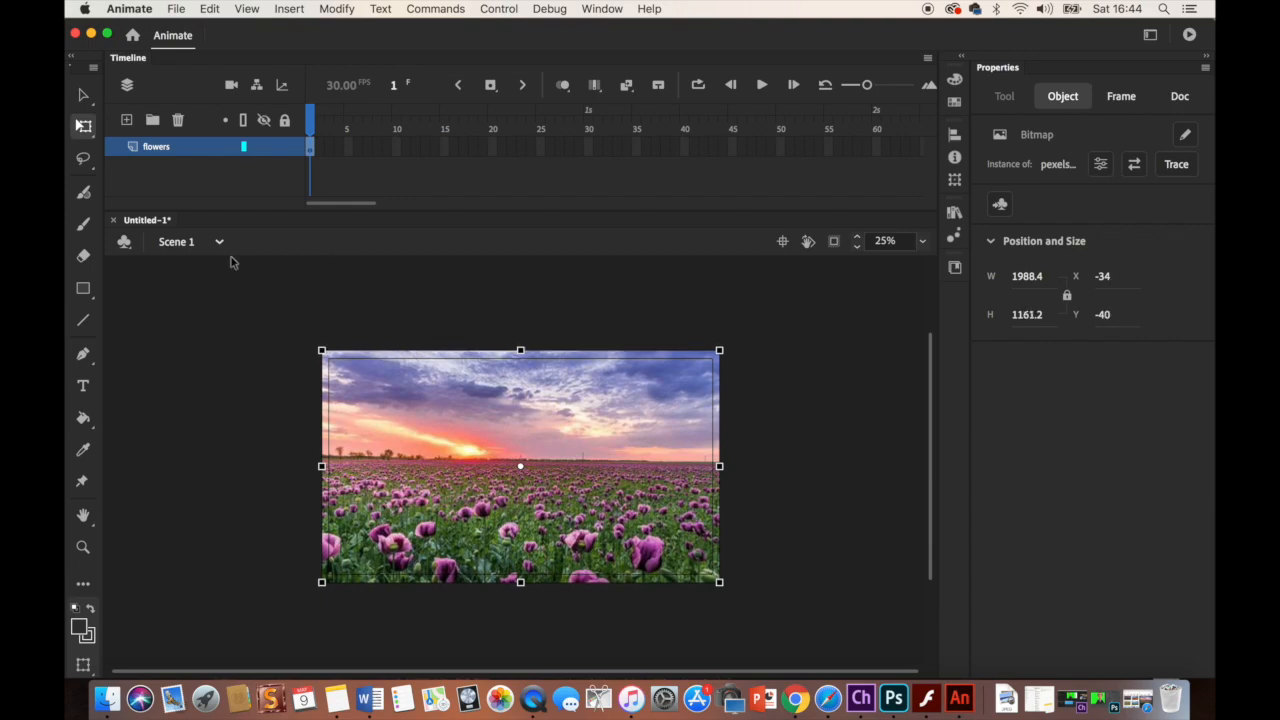
pyautogui.click(285, 148)
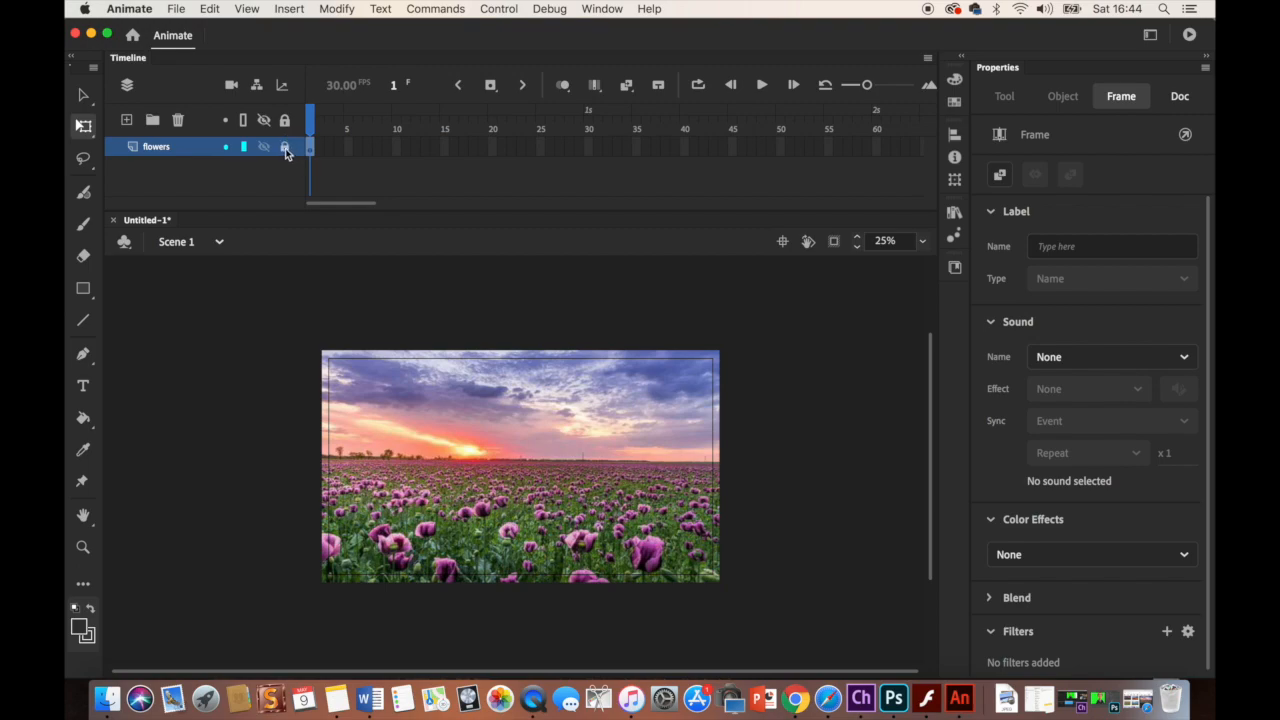
pyautogui.click(285, 148)
# Add a new layer above flowers and name it bee1.
pyautogui.click(127, 121)
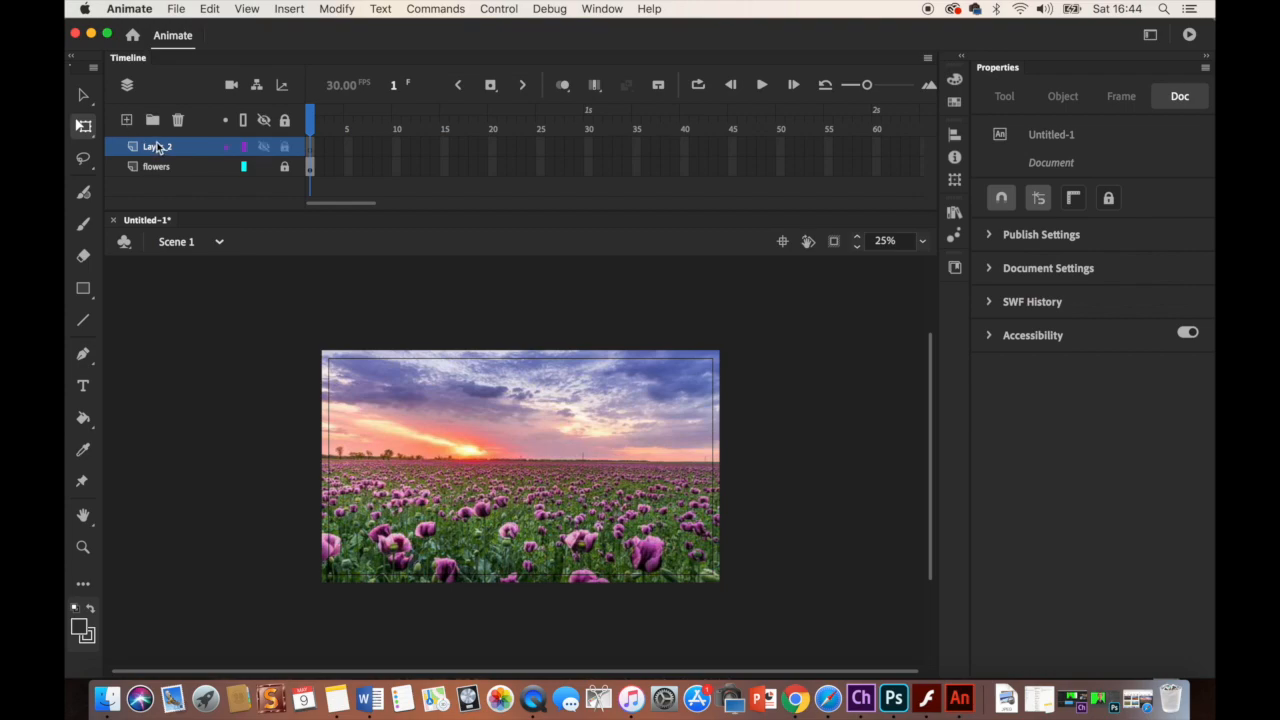
pyautogui.doubleClick(159, 146)
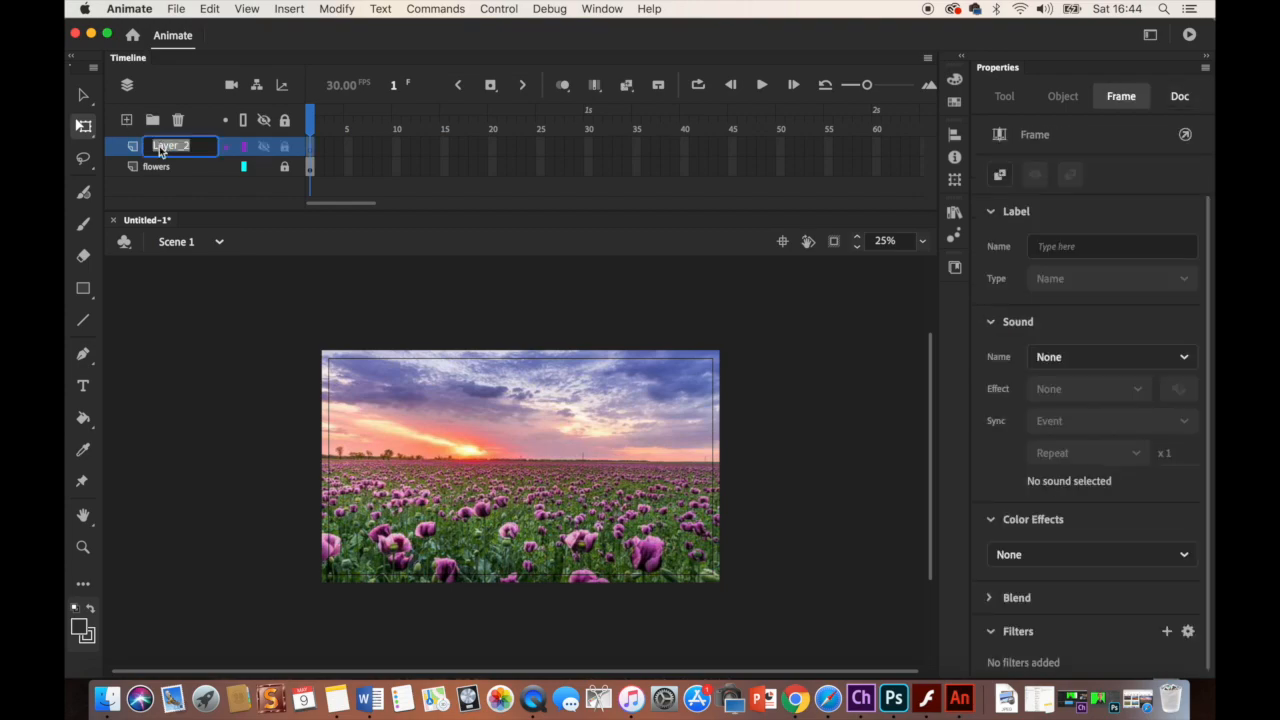
pyautogui.write('bee1')
pyautogui.click(214, 280)
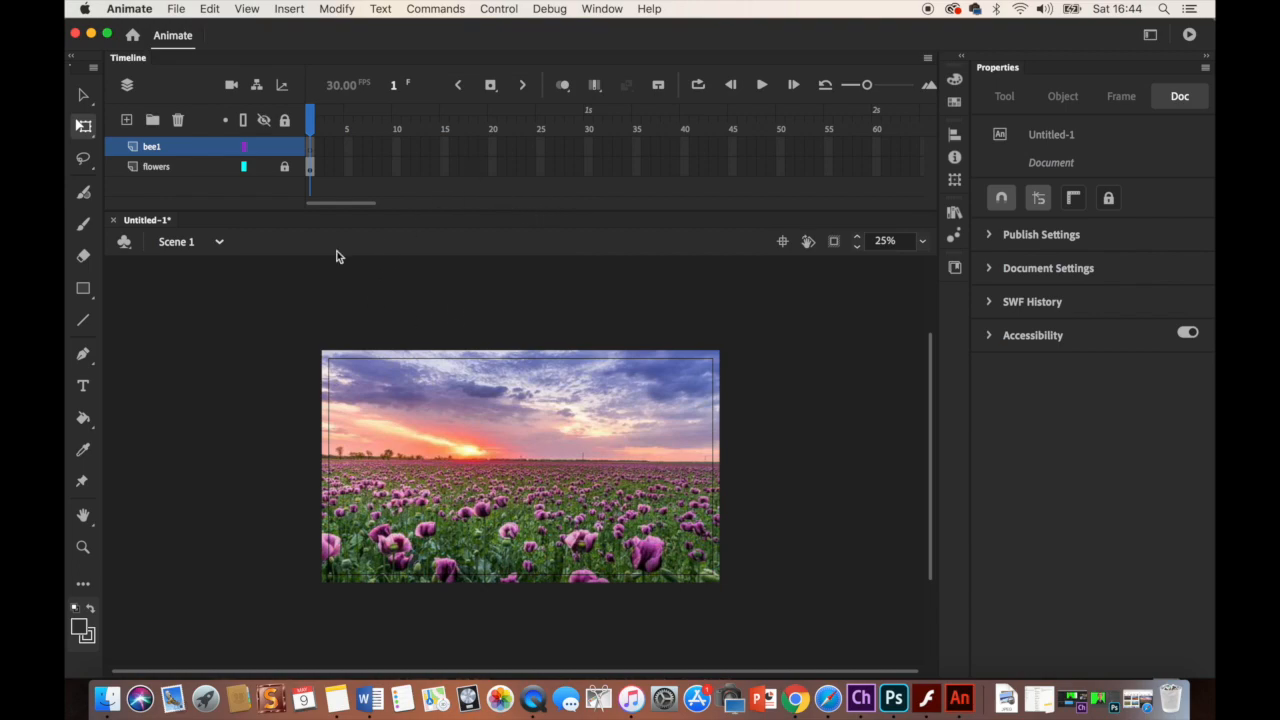
# Open buzzer.fla from the Desktop and bring the whole bee into view.
pyautogui.click(177, 10)
pyautogui.click(186, 54)
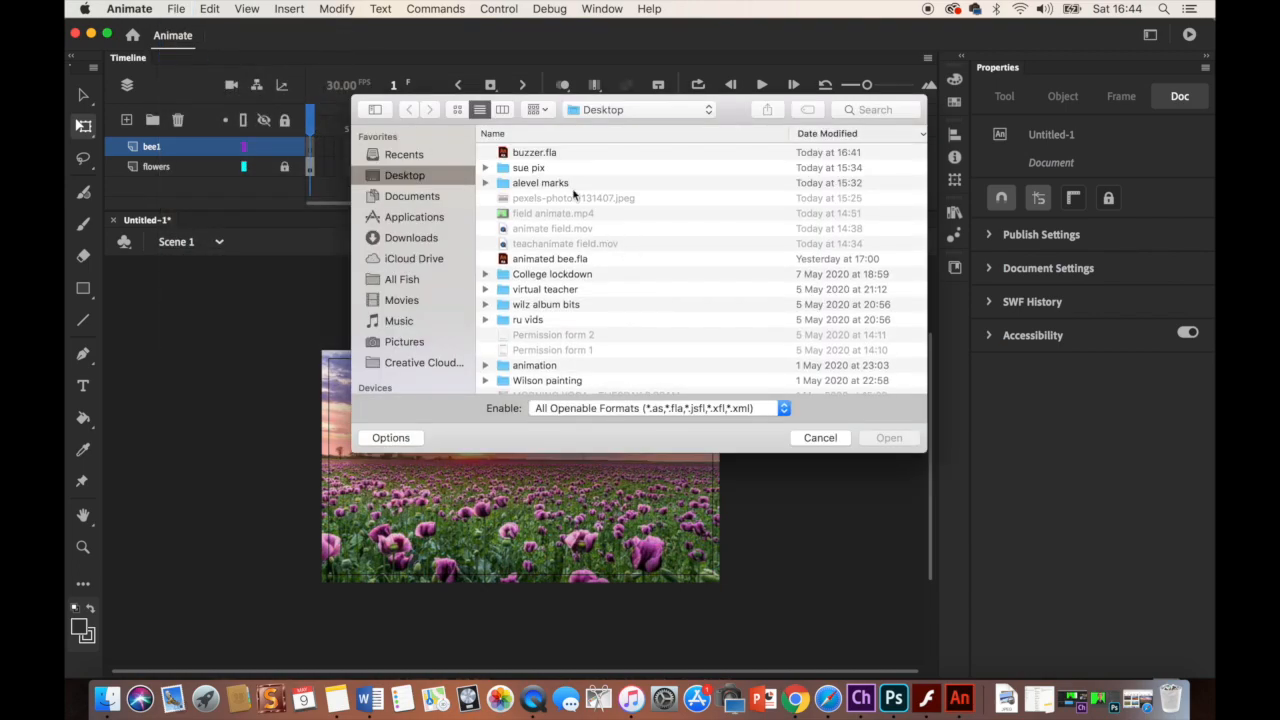
pyautogui.doubleClick(535, 152)
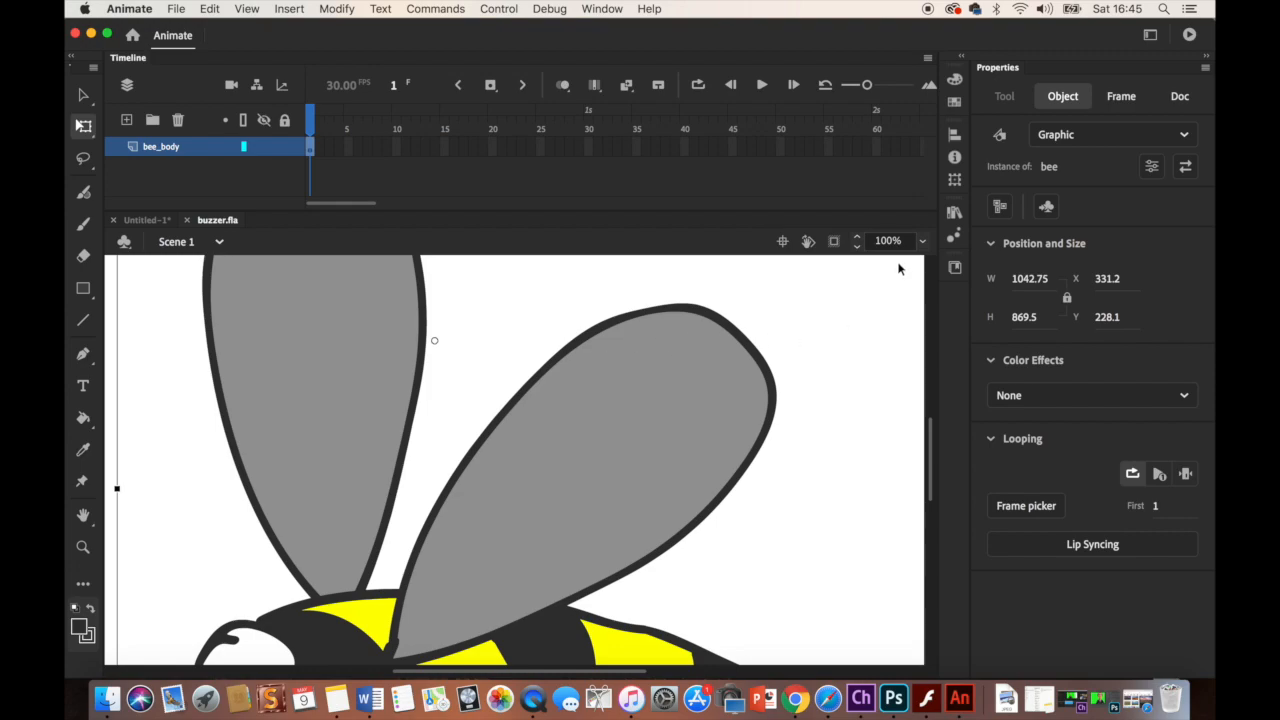
pyautogui.click(922, 243)
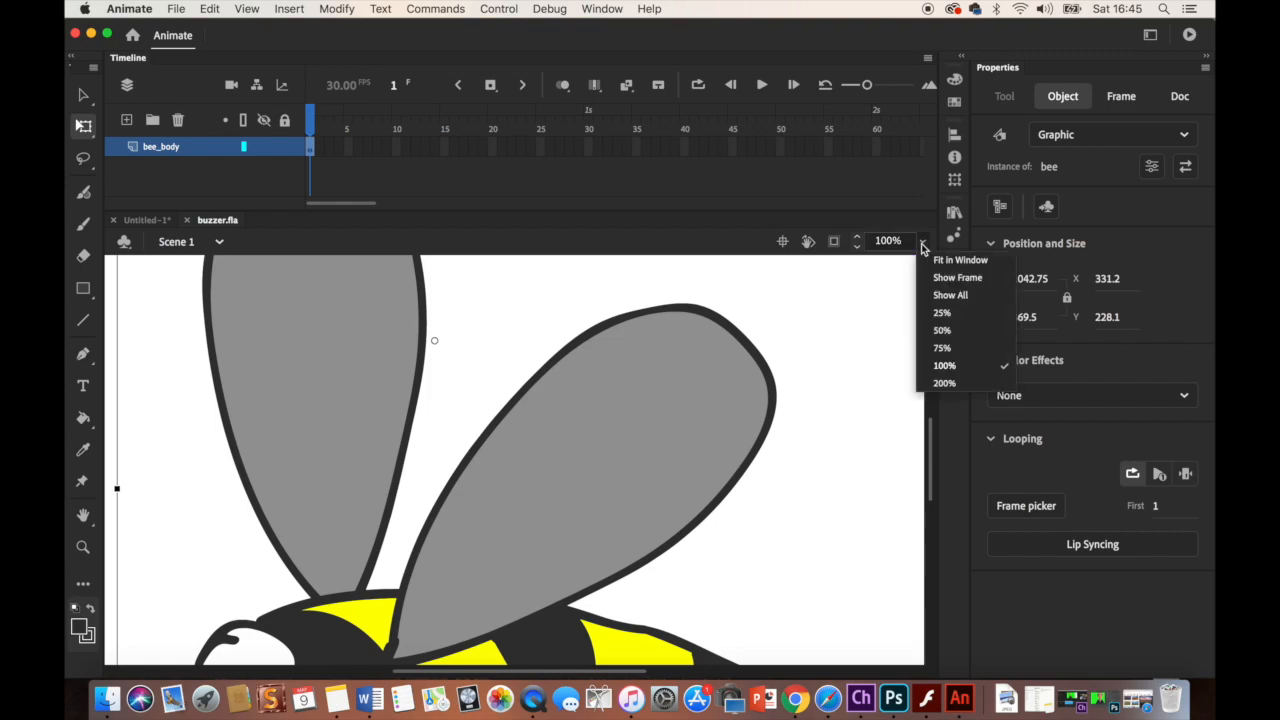
pyautogui.click(932, 313)
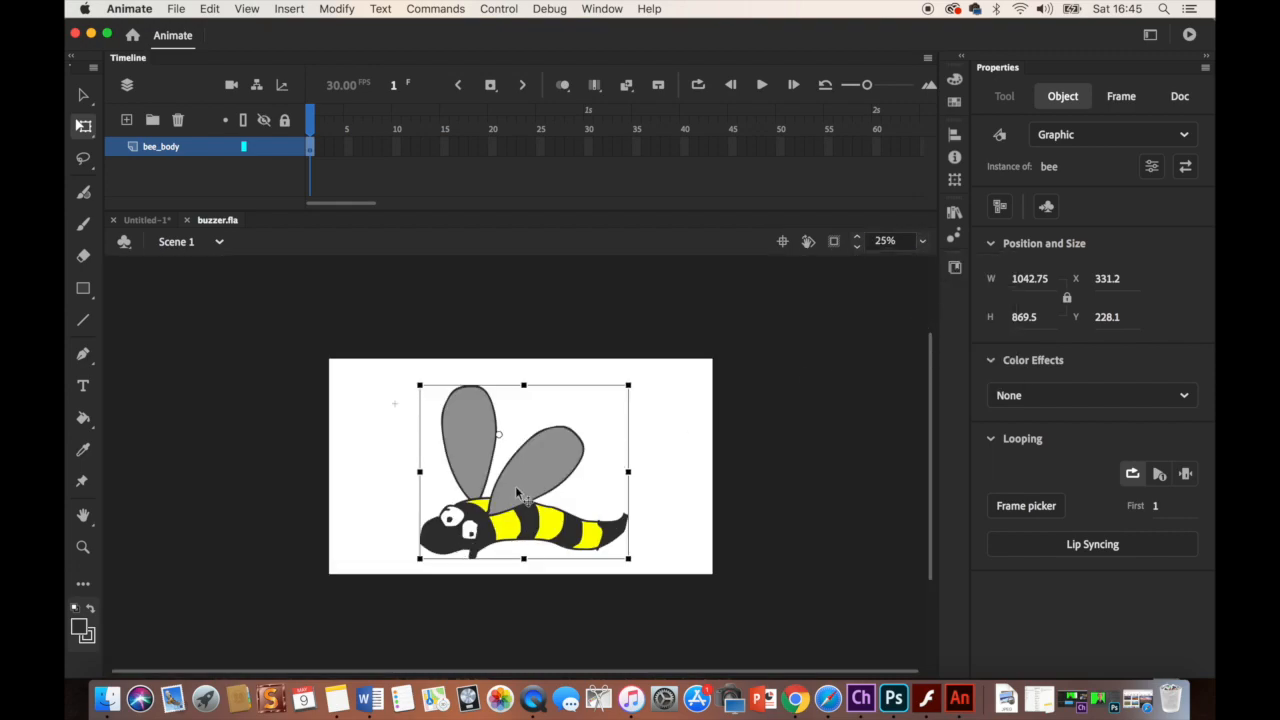
# Inspect the wing frames inside the bee symbol of buzzer.fla, compare with the flower scene, and return to Untitled-1.
pyautogui.doubleClick(466, 438)
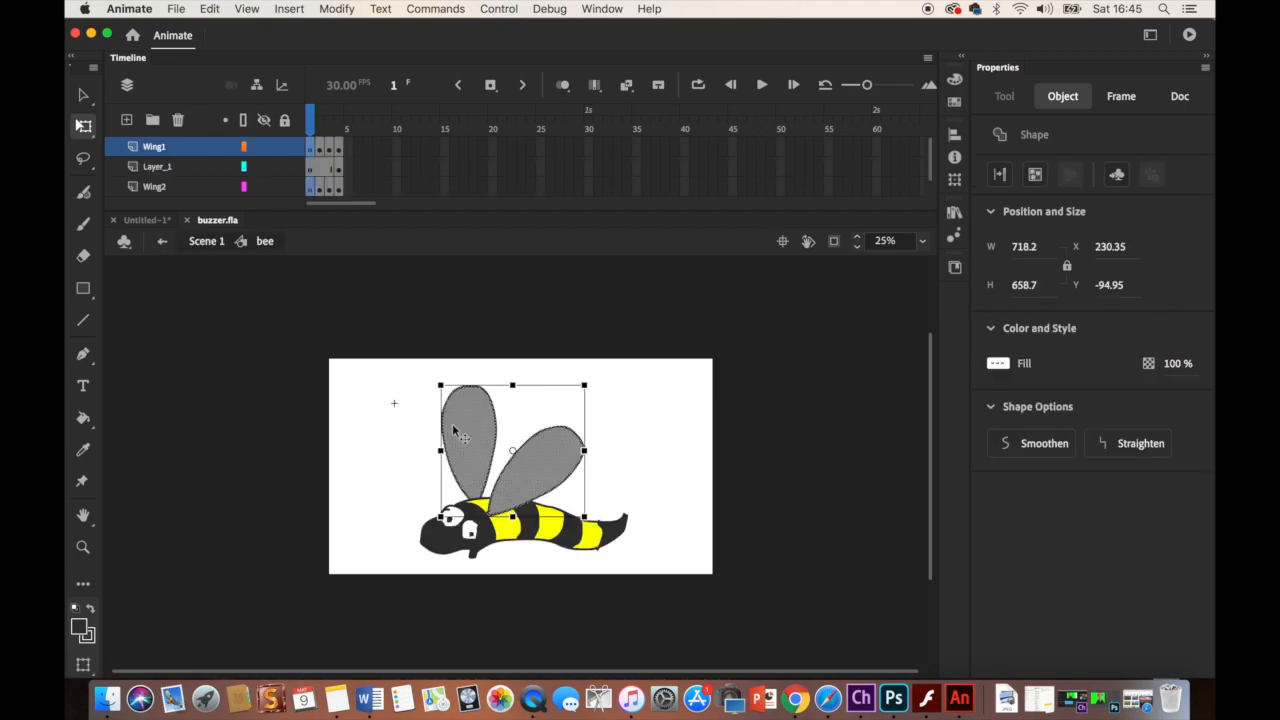
pyautogui.moveTo(308, 129)
pyautogui.mouseDown()
pyautogui.moveTo(334, 129)
pyautogui.moveTo(295, 128)
pyautogui.moveTo(345, 133)
pyautogui.moveTo(293, 137)
pyautogui.mouseUp()
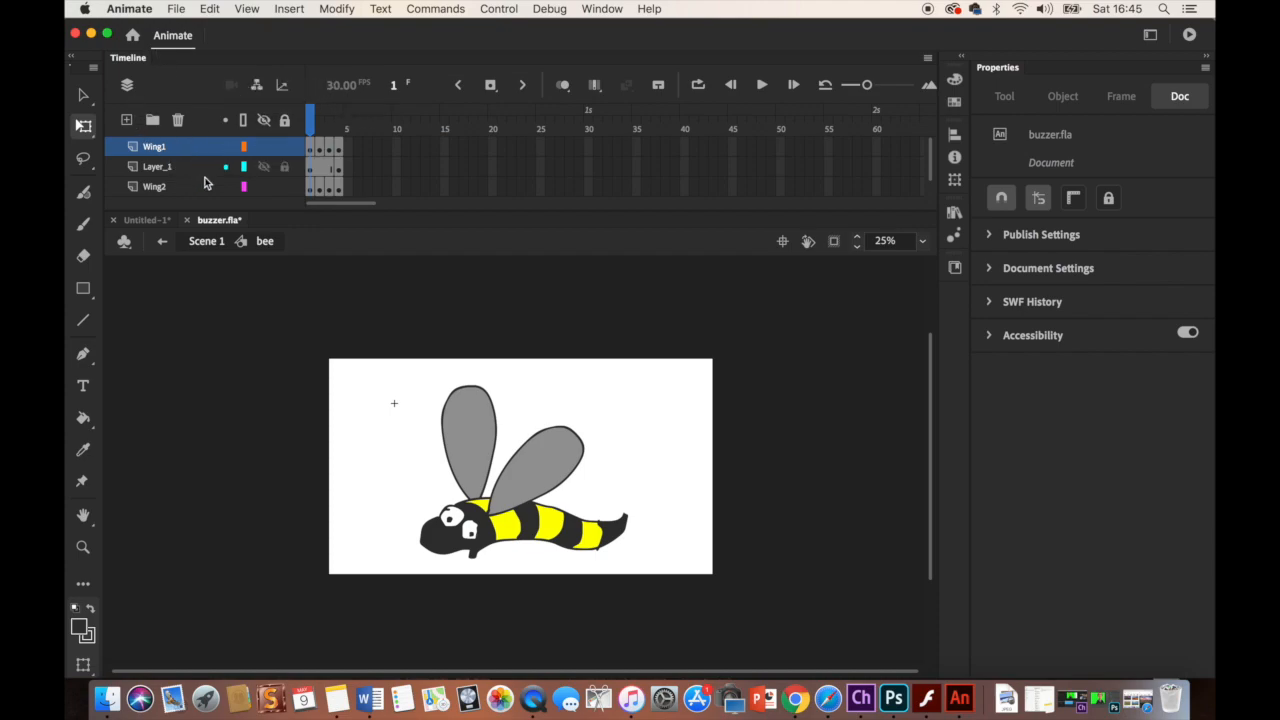
pyautogui.click(147, 221)
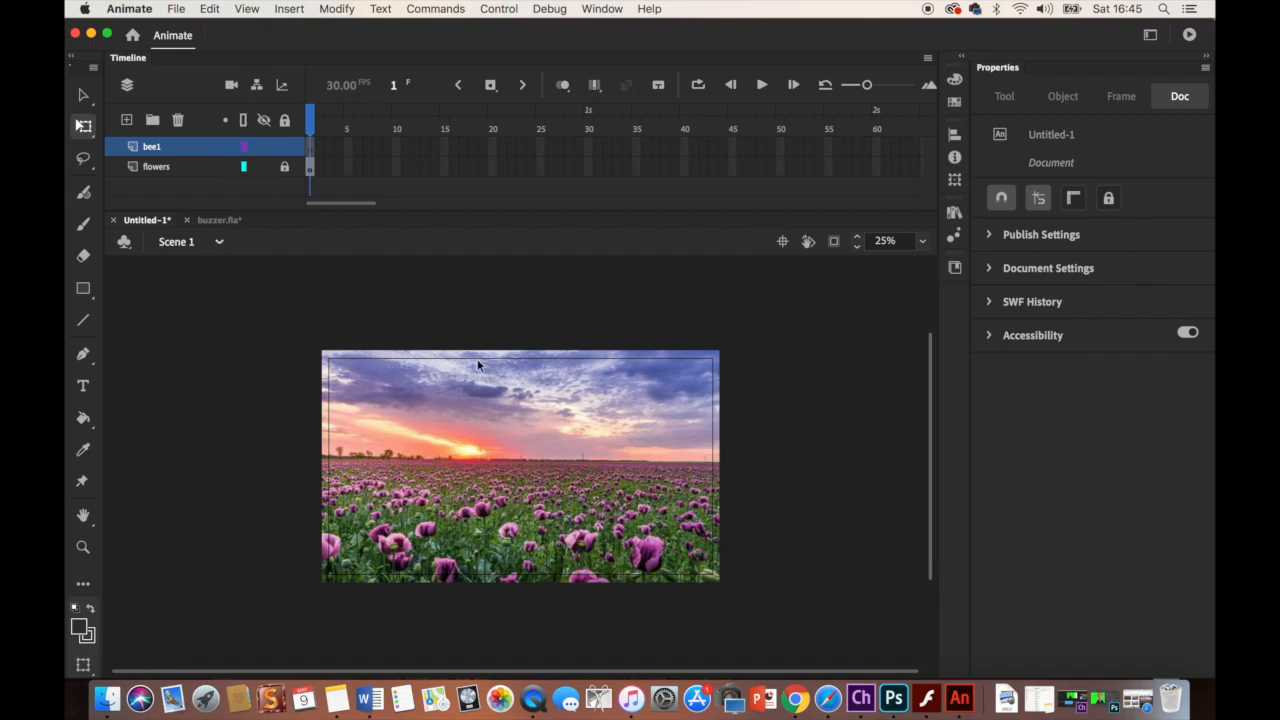
pyautogui.click(218, 220)
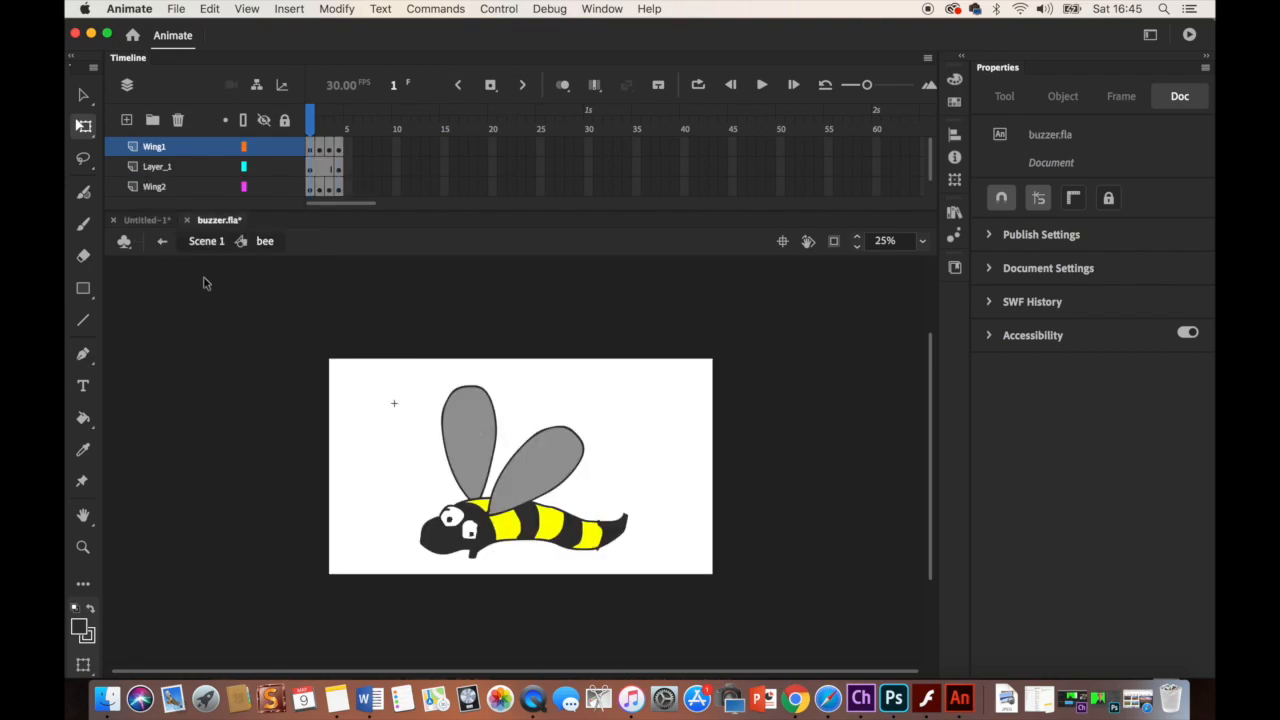
pyautogui.click(147, 220)
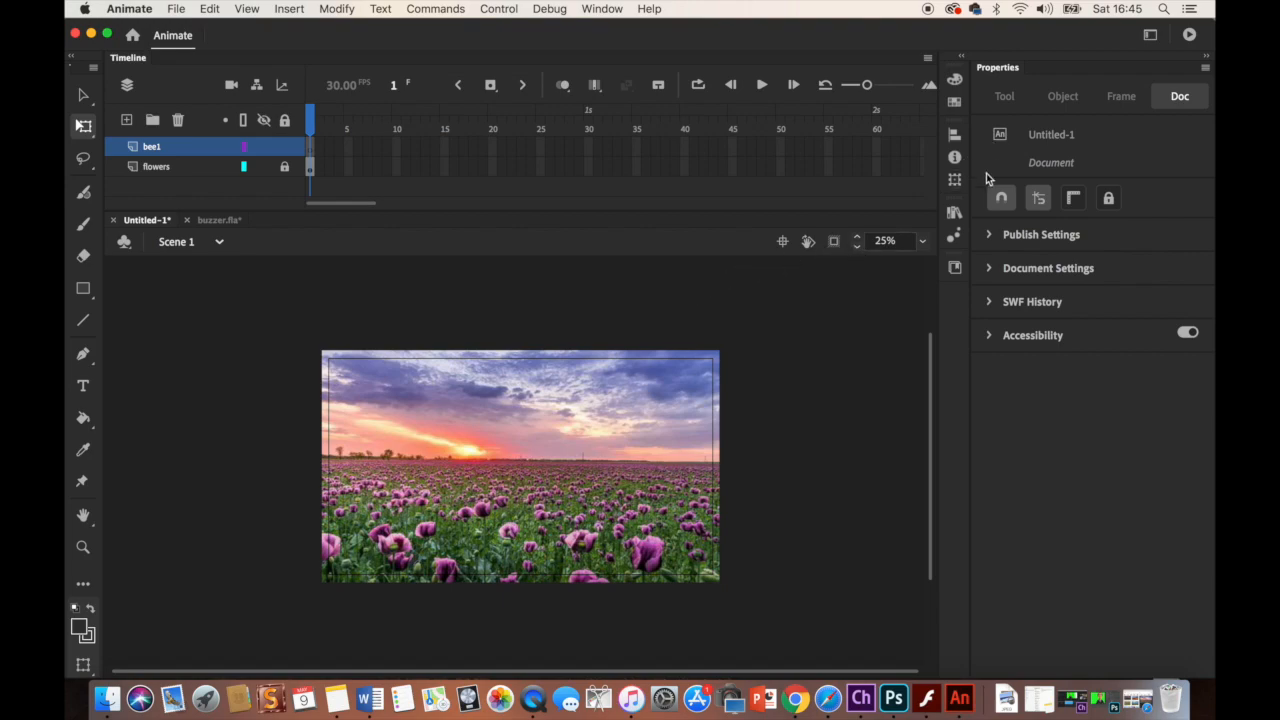
# Place the bee symbol from the buzzer.fla library onto the stage in the bee1 layer.
pyautogui.click(955, 216)
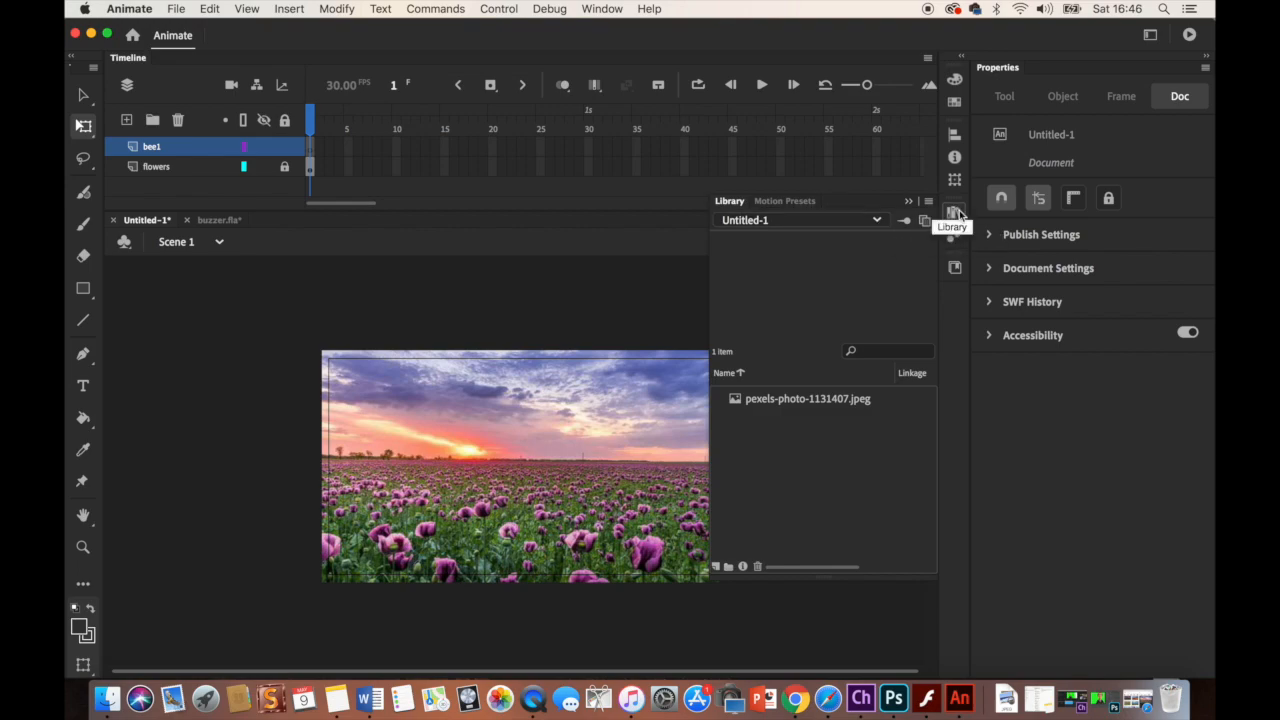
pyautogui.click(878, 222)
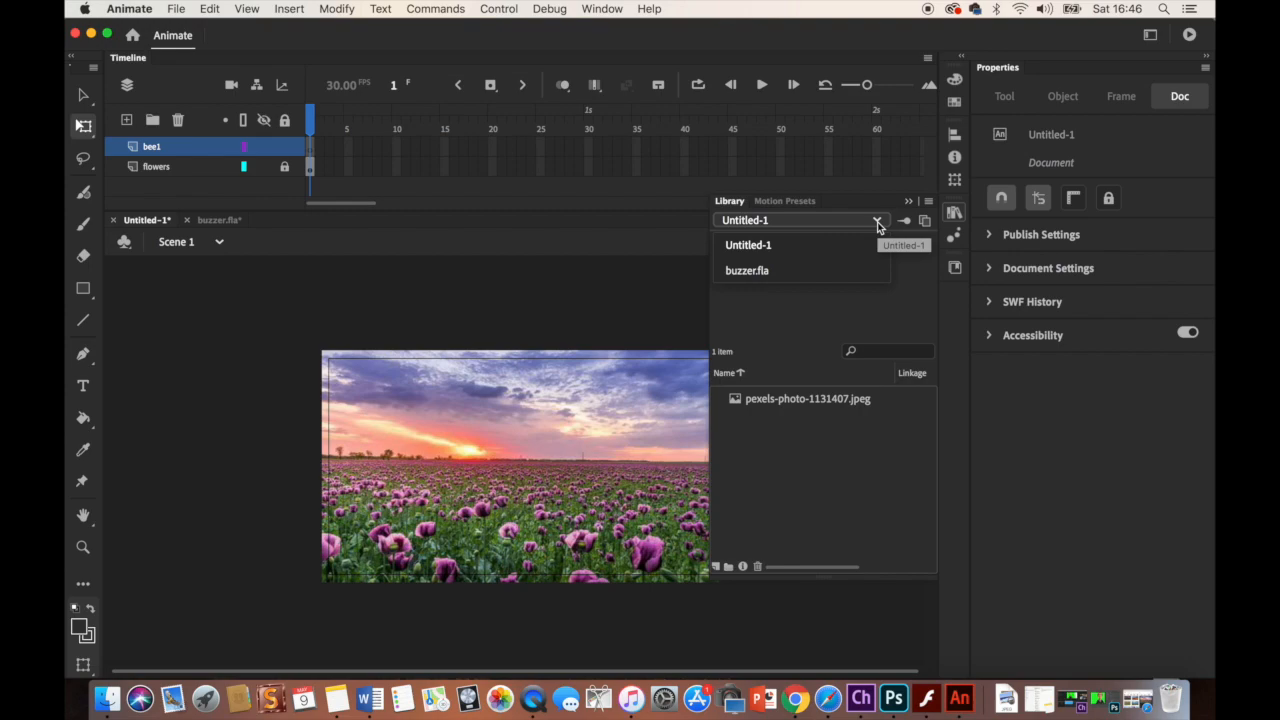
pyautogui.click(767, 272)
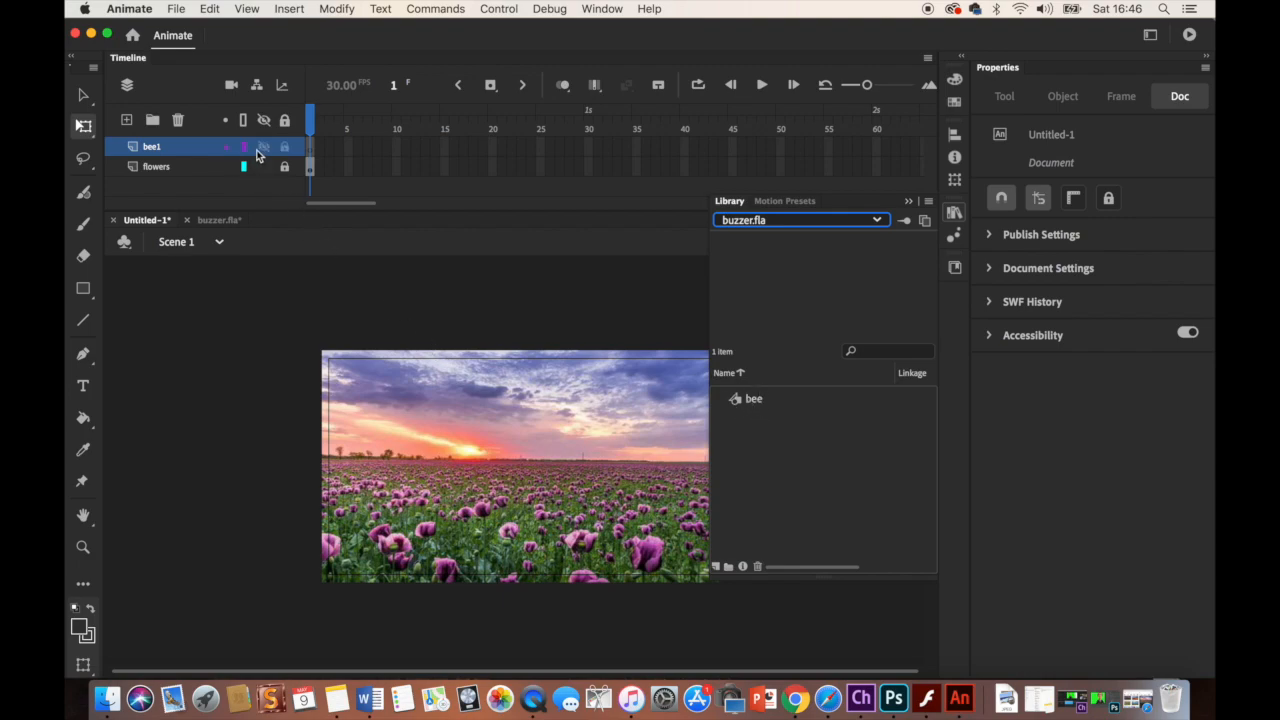
pyautogui.moveTo(745, 400); pyautogui.dragTo(526, 436)
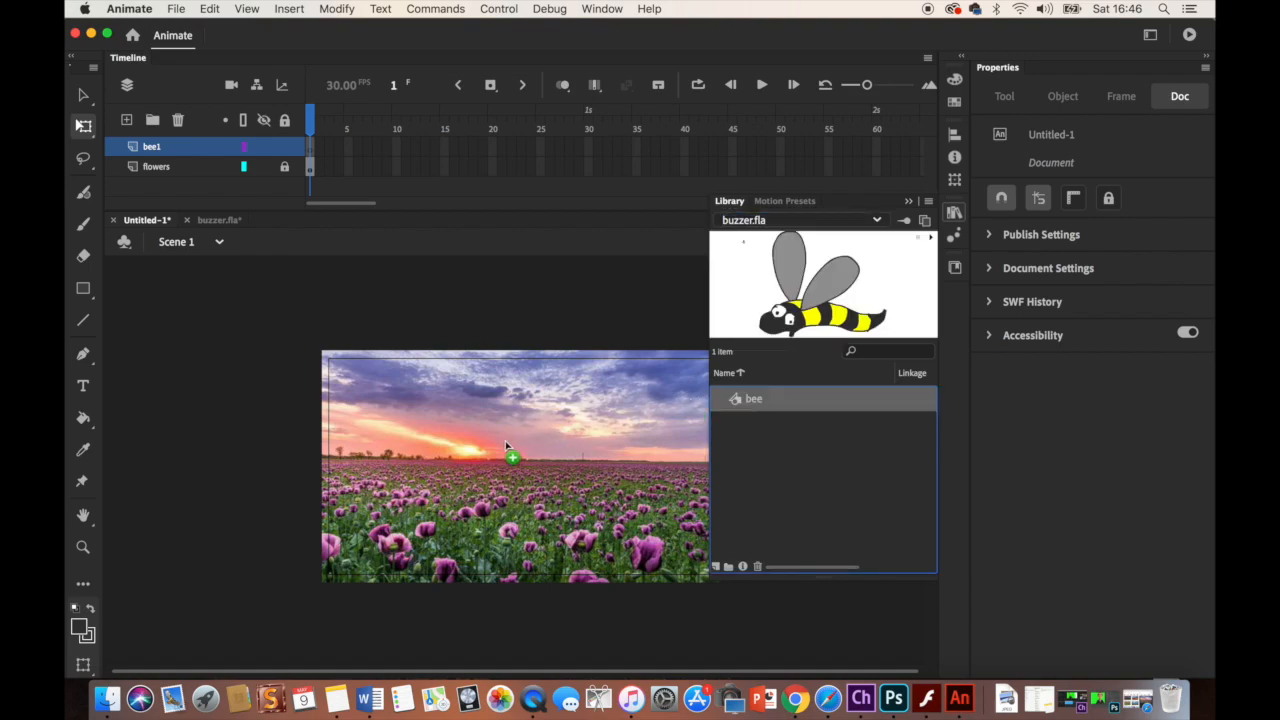
pyautogui.moveTo(505, 443); pyautogui.dragTo(505, 440)
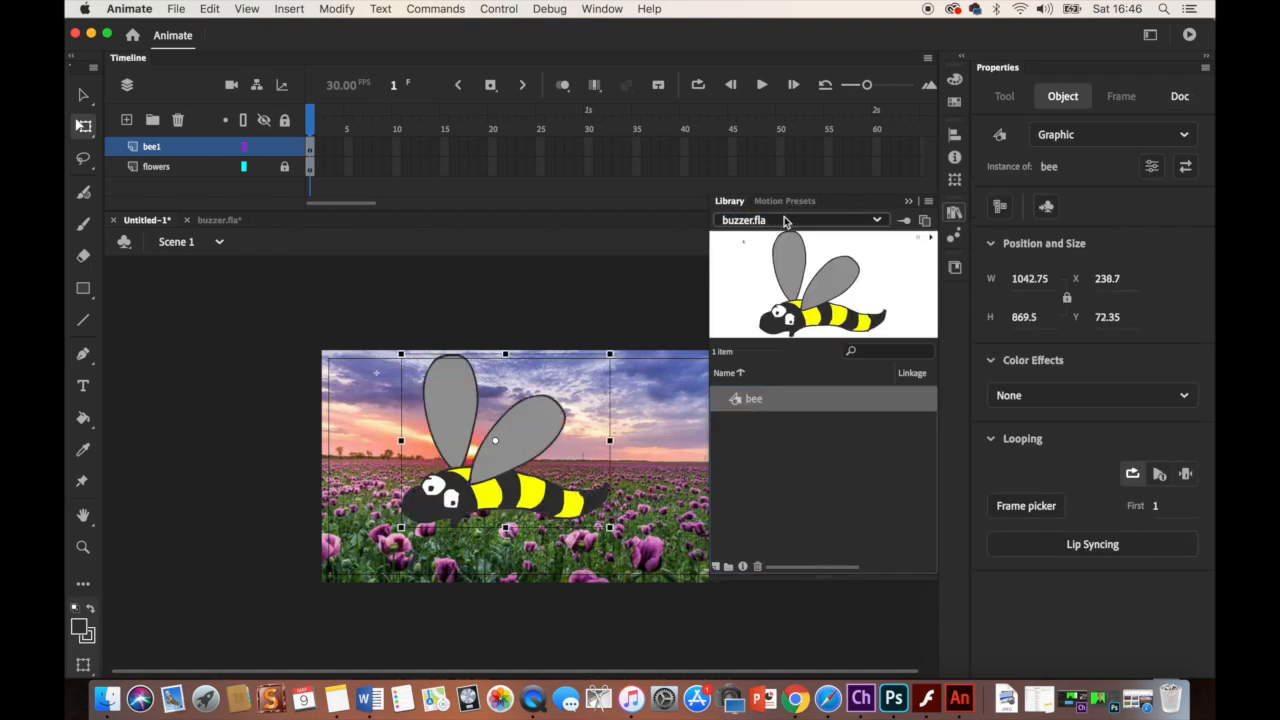
pyautogui.click(909, 202)
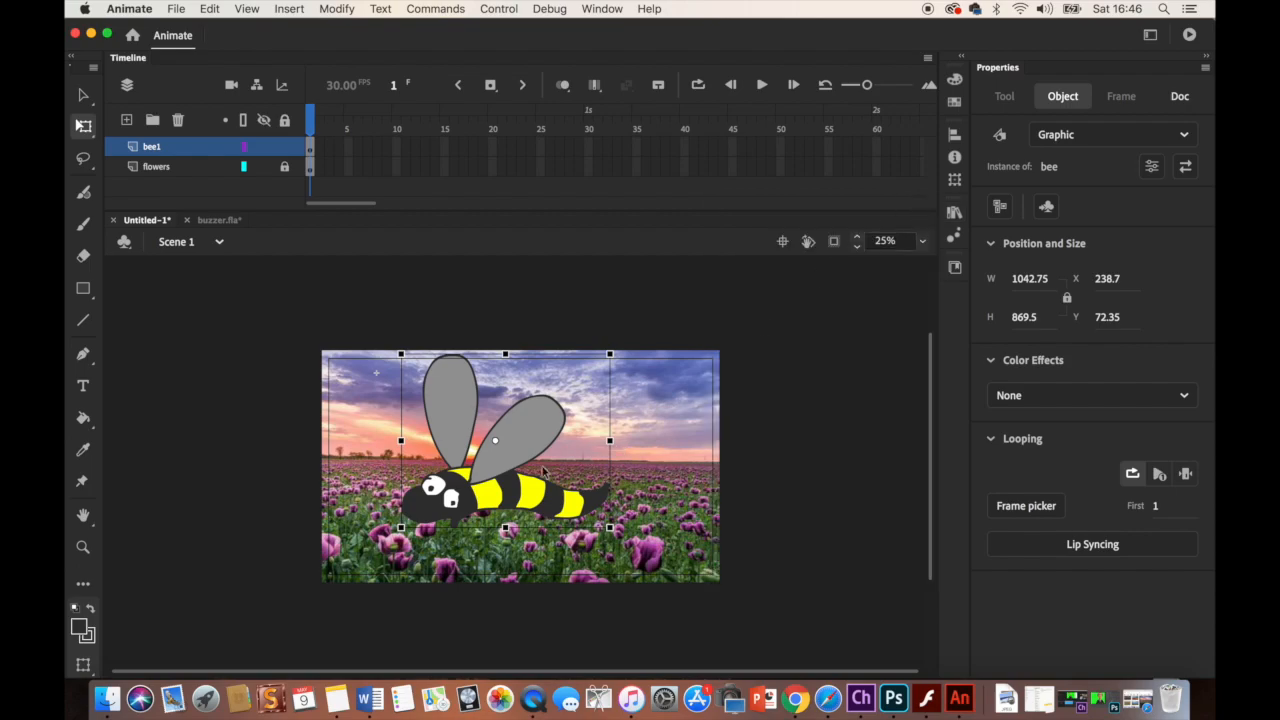
# Shrink the bee to about 158 by 125 px and move it just off the stage's right edge, about X 2077, Y 411.
pyautogui.moveTo(547, 470); pyautogui.dragTo(595, 466)
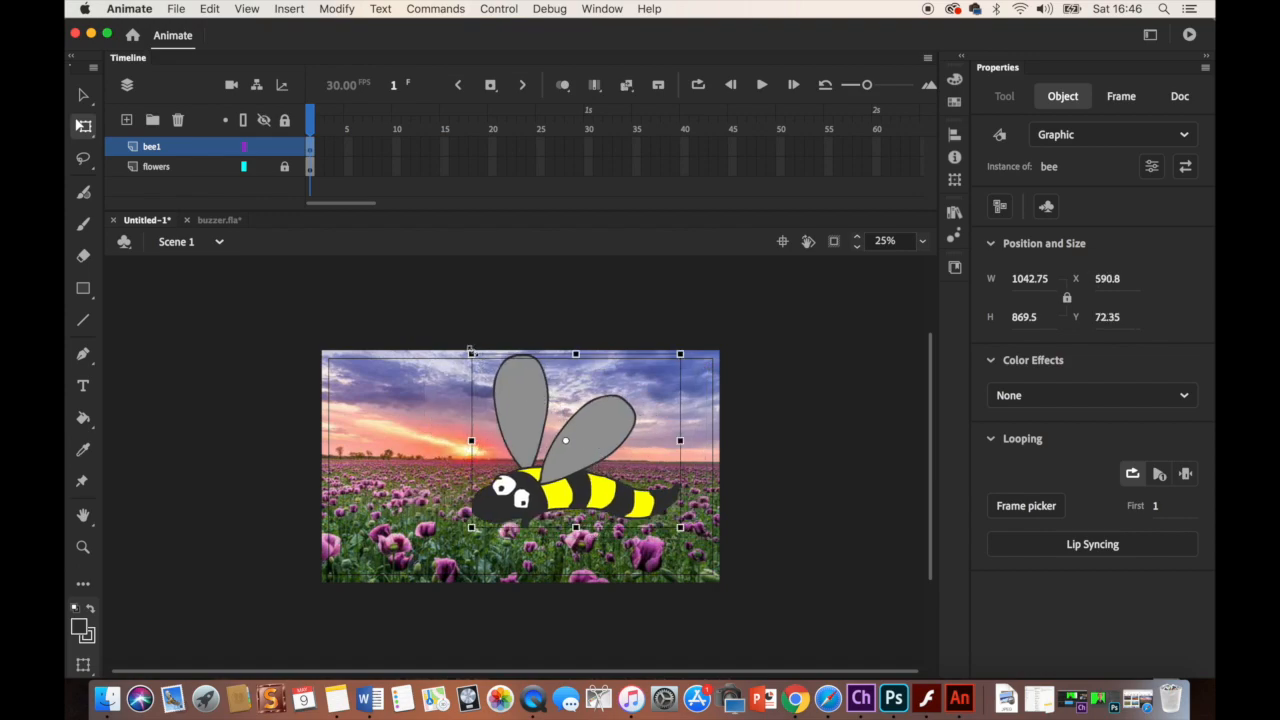
pyautogui.moveTo(471, 352); pyautogui.dragTo(548, 428)
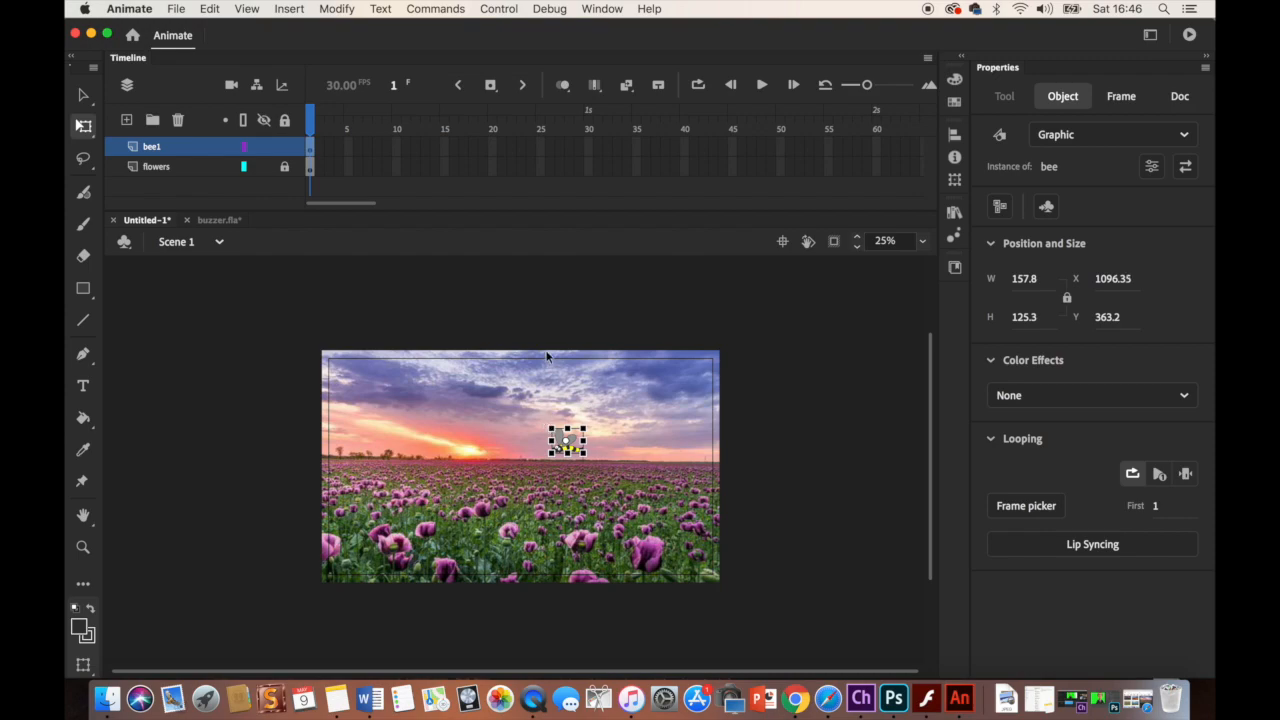
pyautogui.click(84, 96)
pyautogui.moveTo(570, 448); pyautogui.dragTo(765, 463)
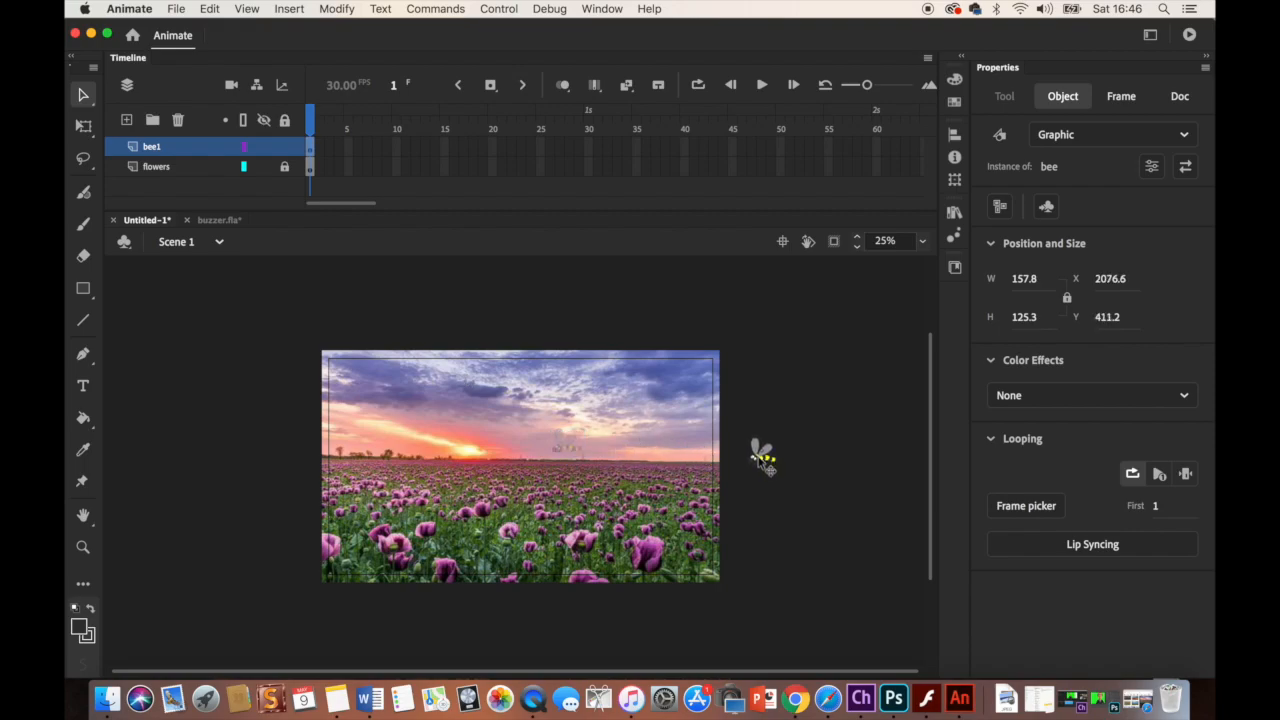
# Insert keyframes at frame 120 on both the bee1 and flowers layers.
pyautogui.moveTo(765, 463); pyautogui.dragTo(765, 463)
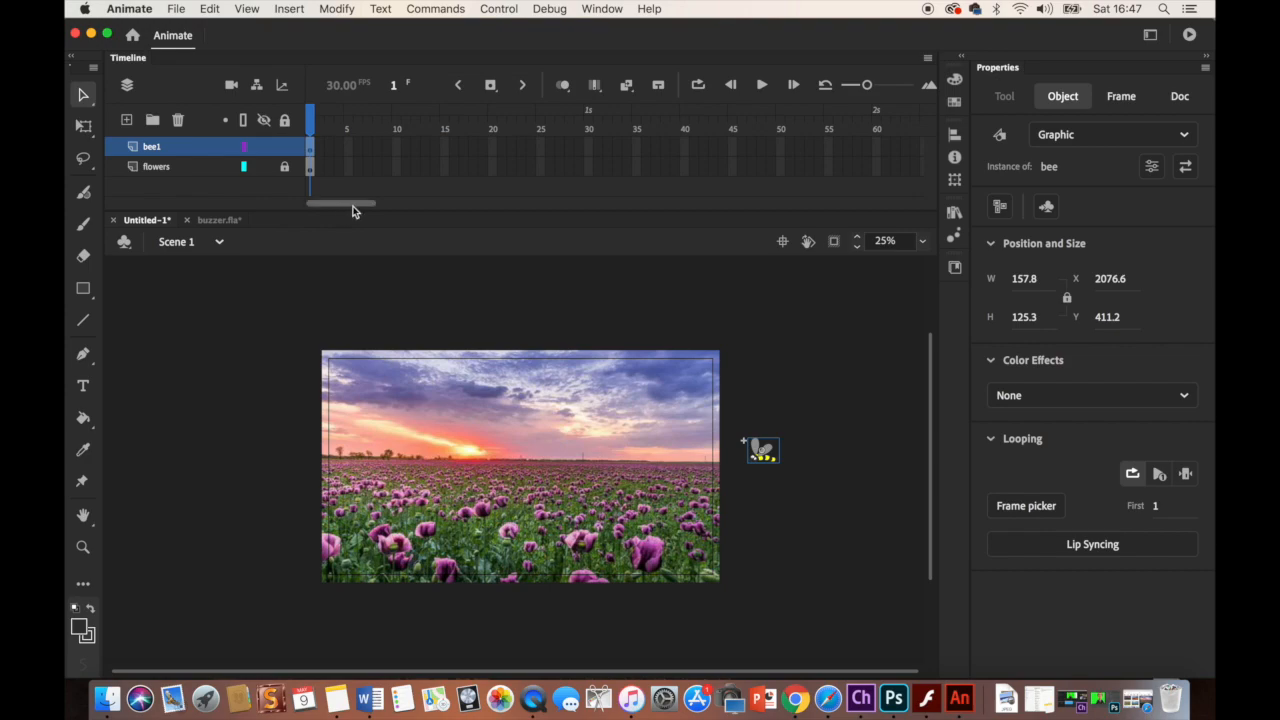
pyautogui.moveTo(352, 210); pyautogui.dragTo(426, 208)
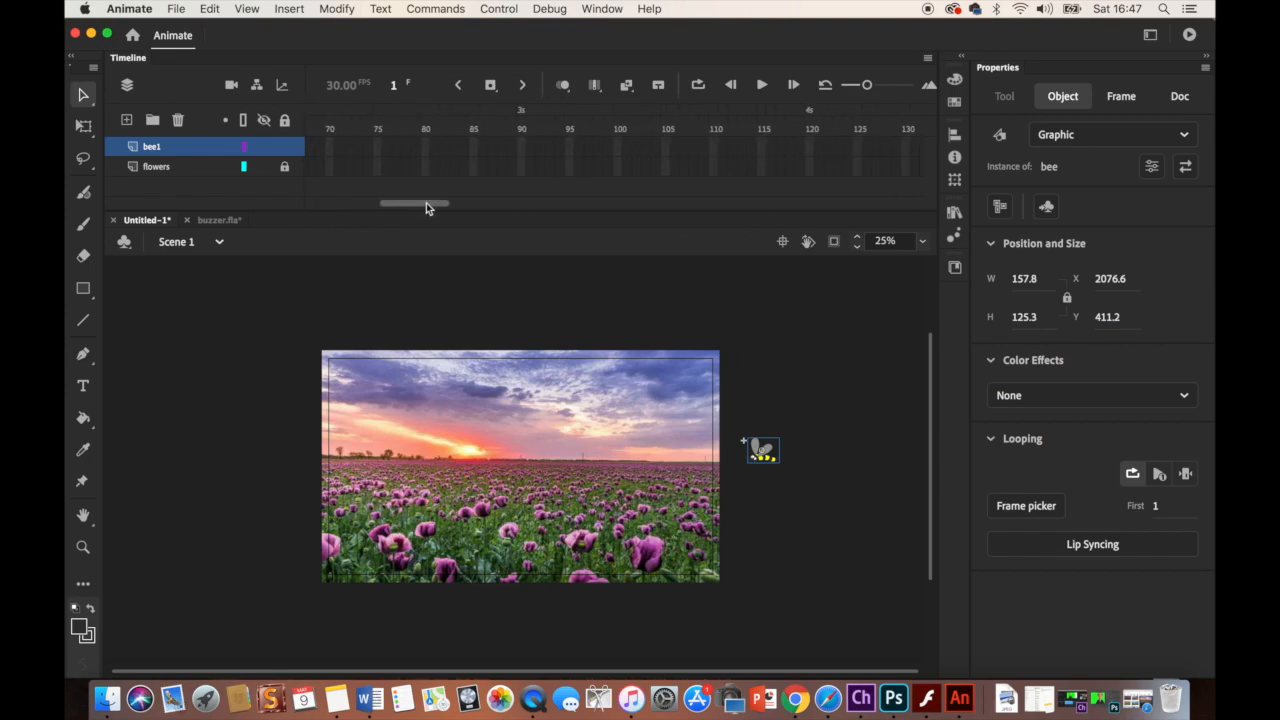
pyautogui.click(810, 168)
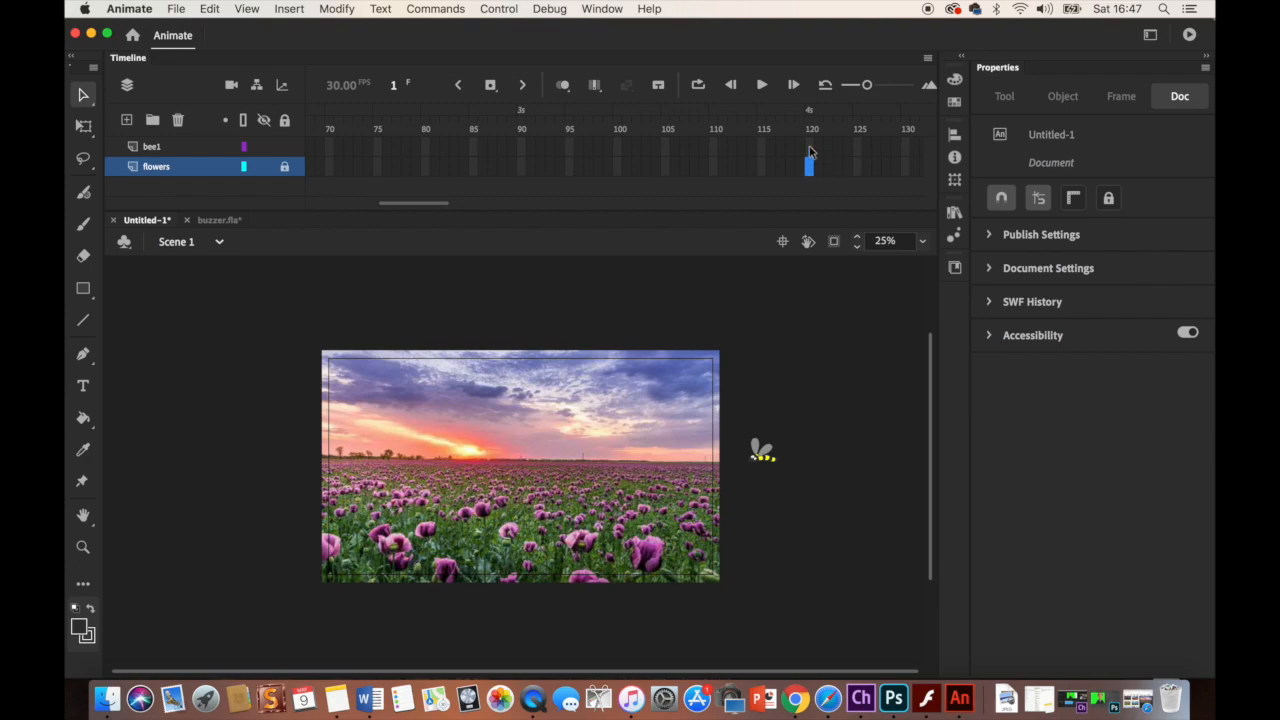
pyautogui.keyDown('shift'); pyautogui.click(811, 150); pyautogui.keyUp('shift')
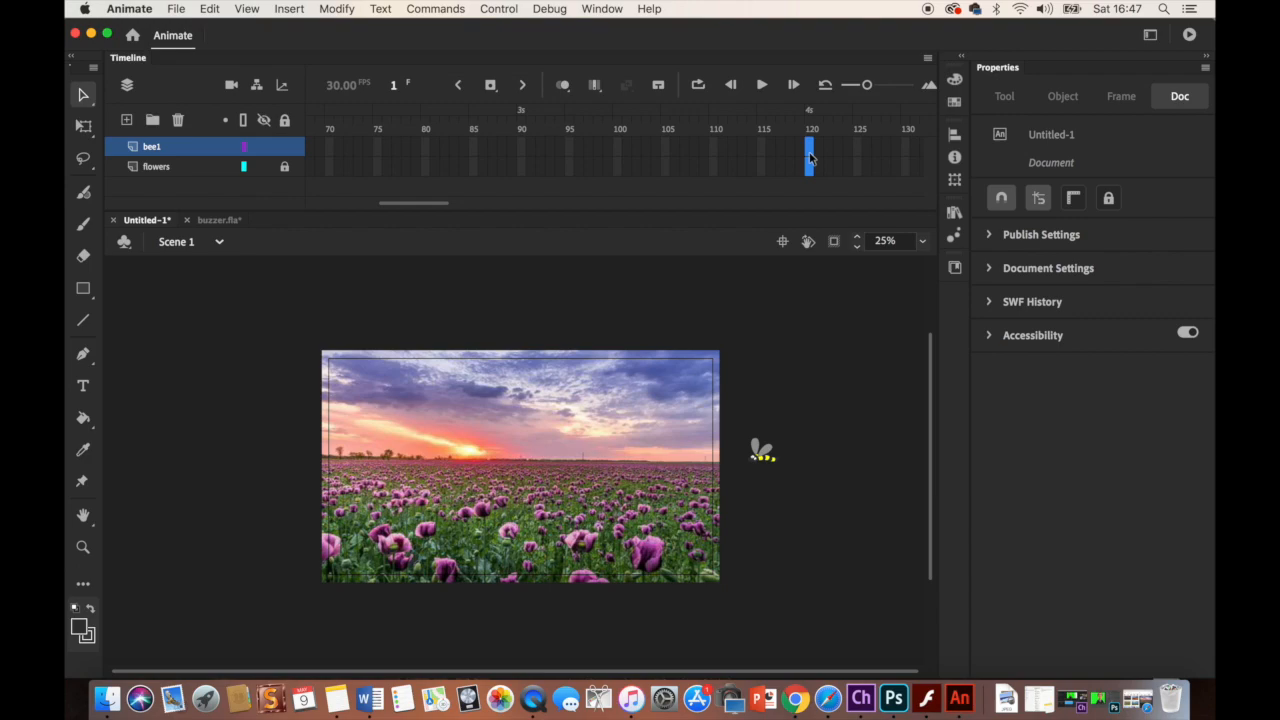
pyautogui.rightClick(811, 157)
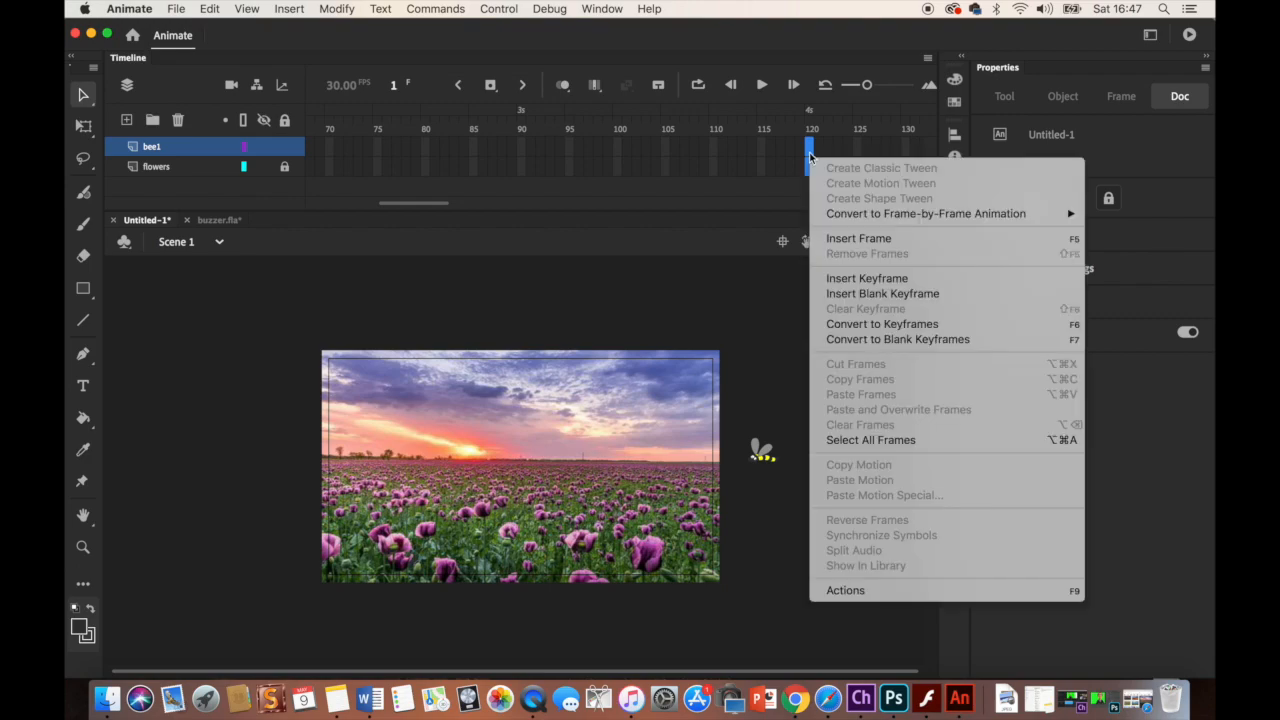
pyautogui.click(845, 279)
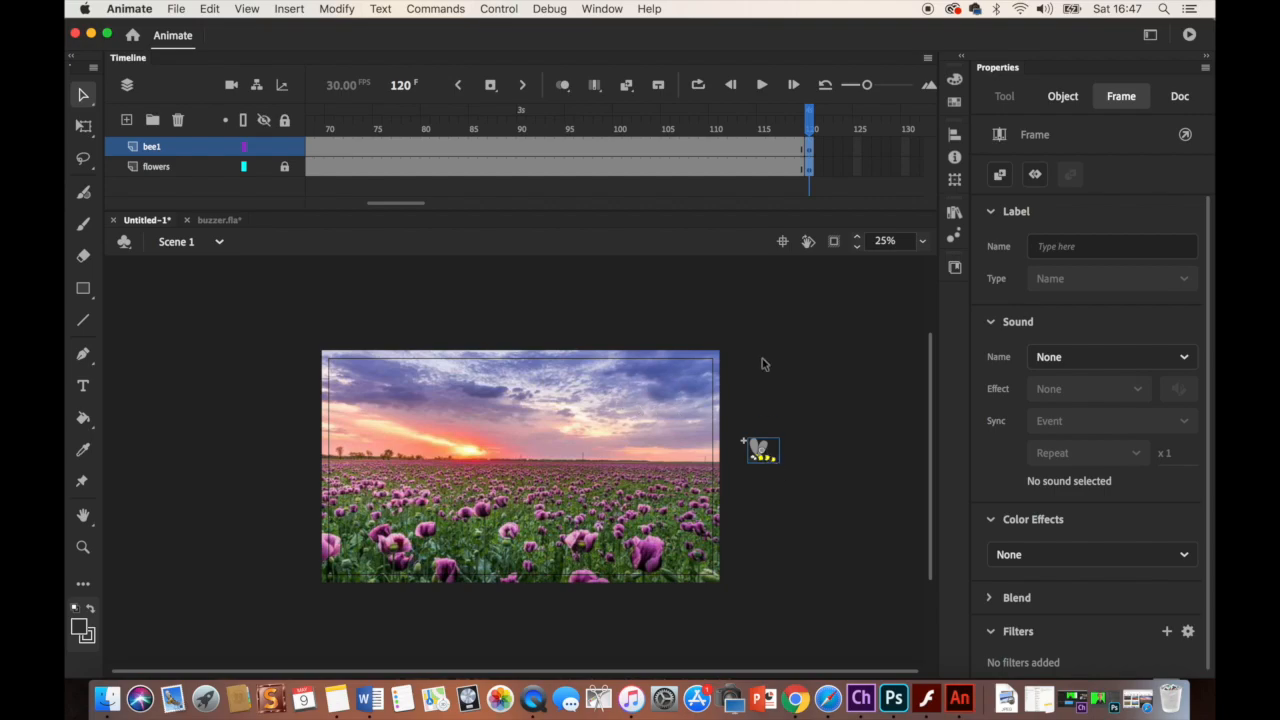
# At frame 120, move the bee straight across to just off the stage's left edge, about X -316, Y 411.
pyautogui.click(838, 180)
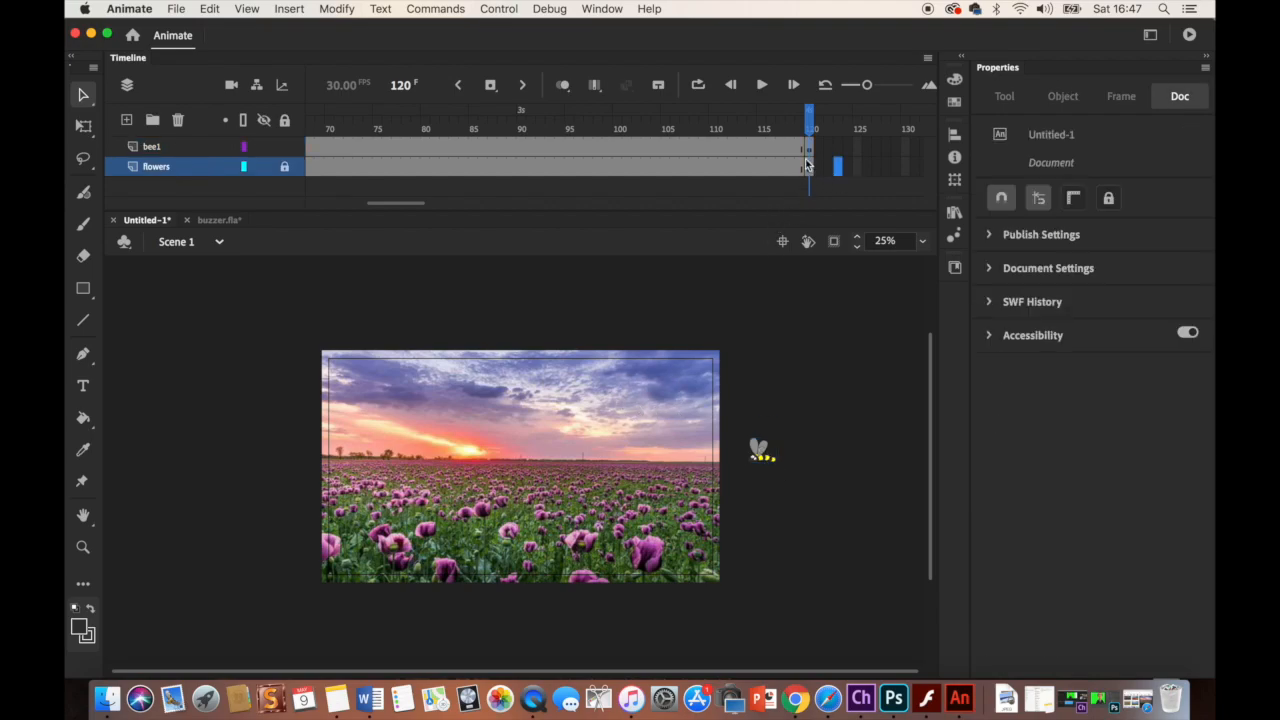
pyautogui.click(810, 150)
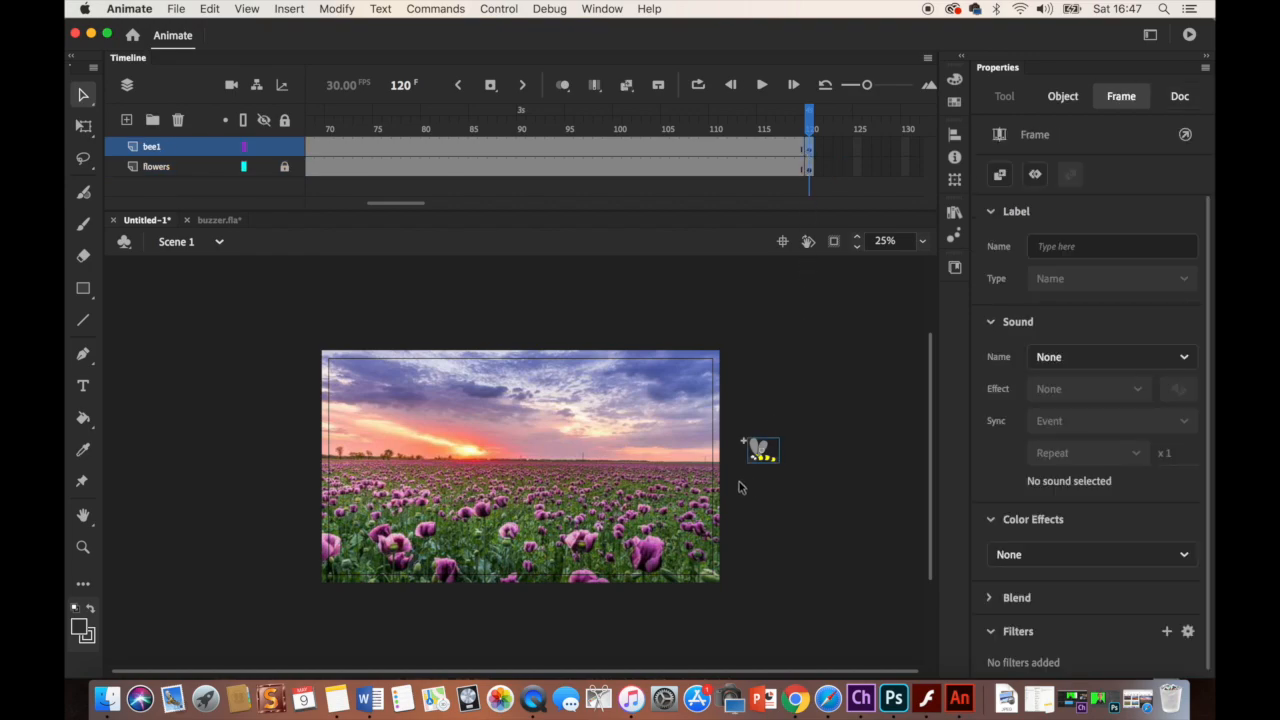
pyautogui.moveTo(767, 460); pyautogui.dragTo(300, 470)
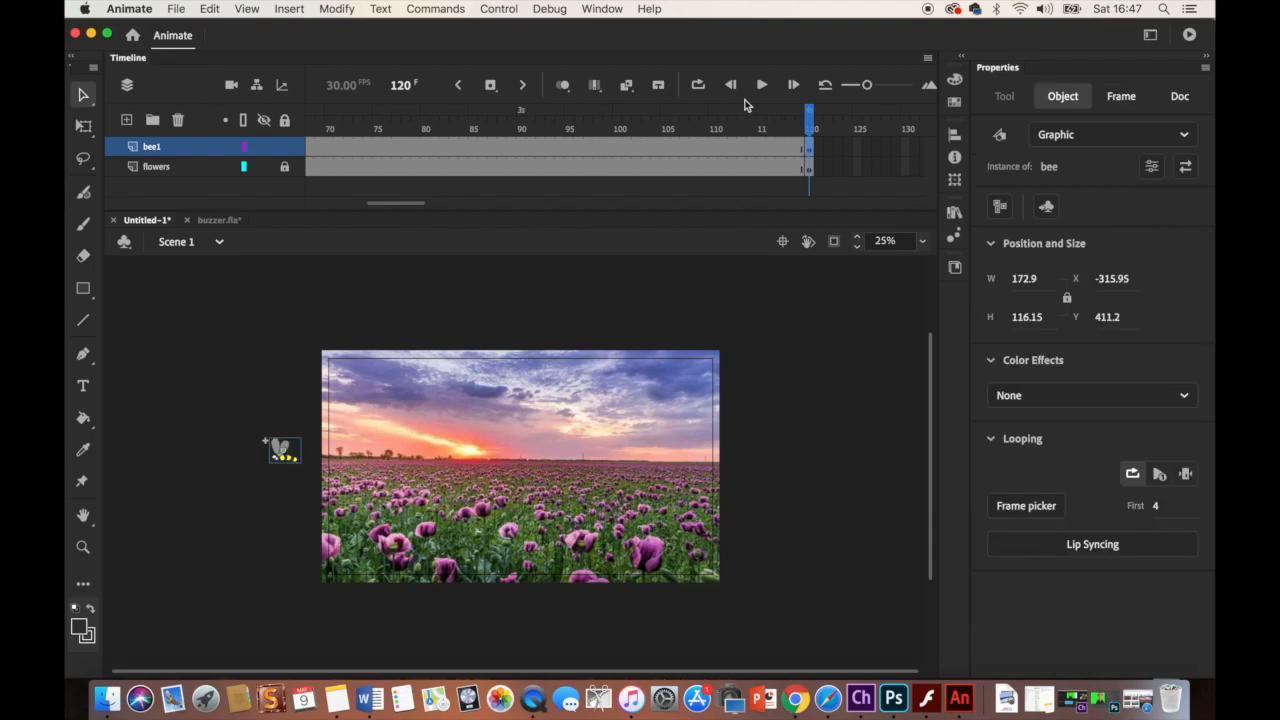
# Create a classic tween on the bee1 layer starting from its frame 1 keyframe.
pyautogui.moveTo(812, 128); pyautogui.dragTo(223, 166)
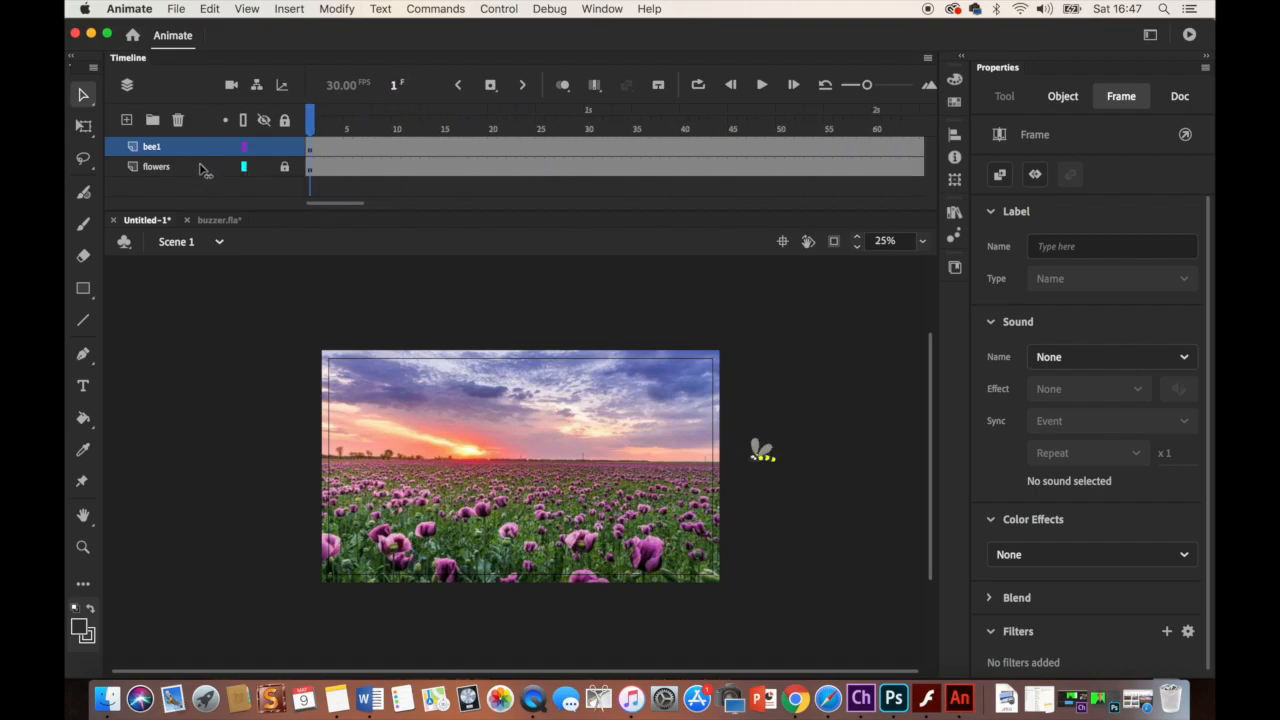
pyautogui.click(310, 152)
pyautogui.click(288, 10)
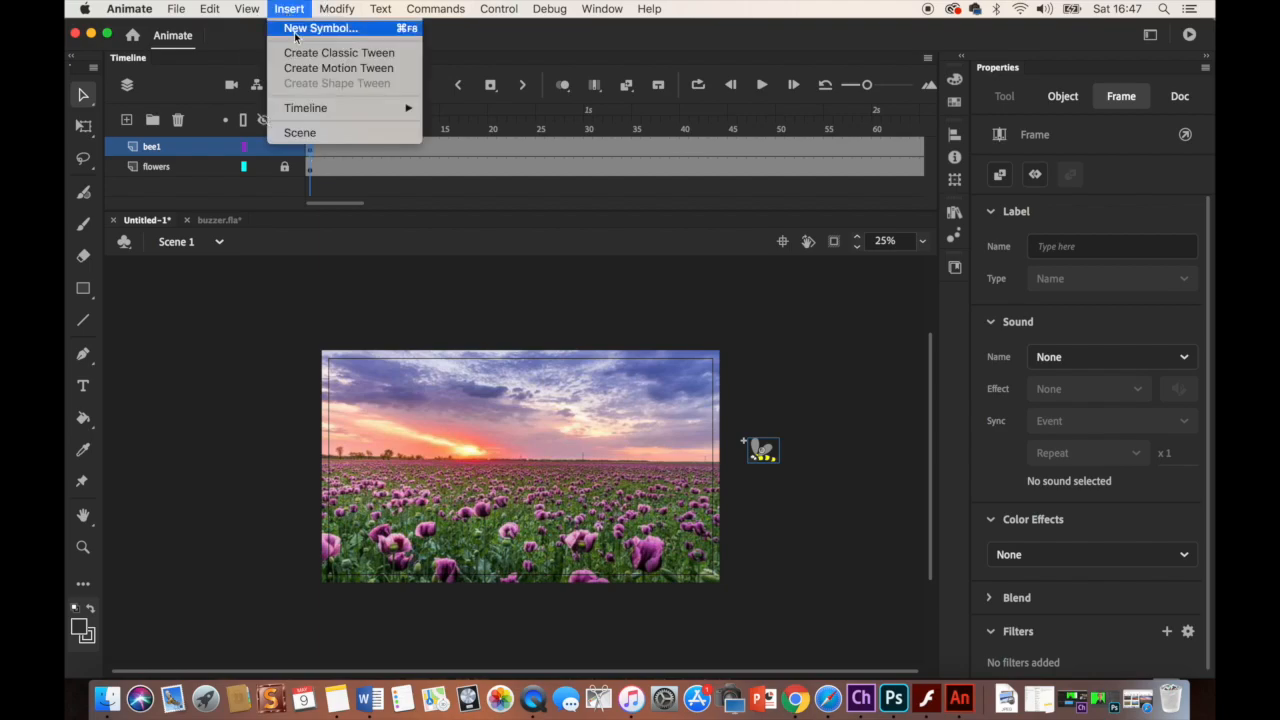
pyautogui.click(300, 55)
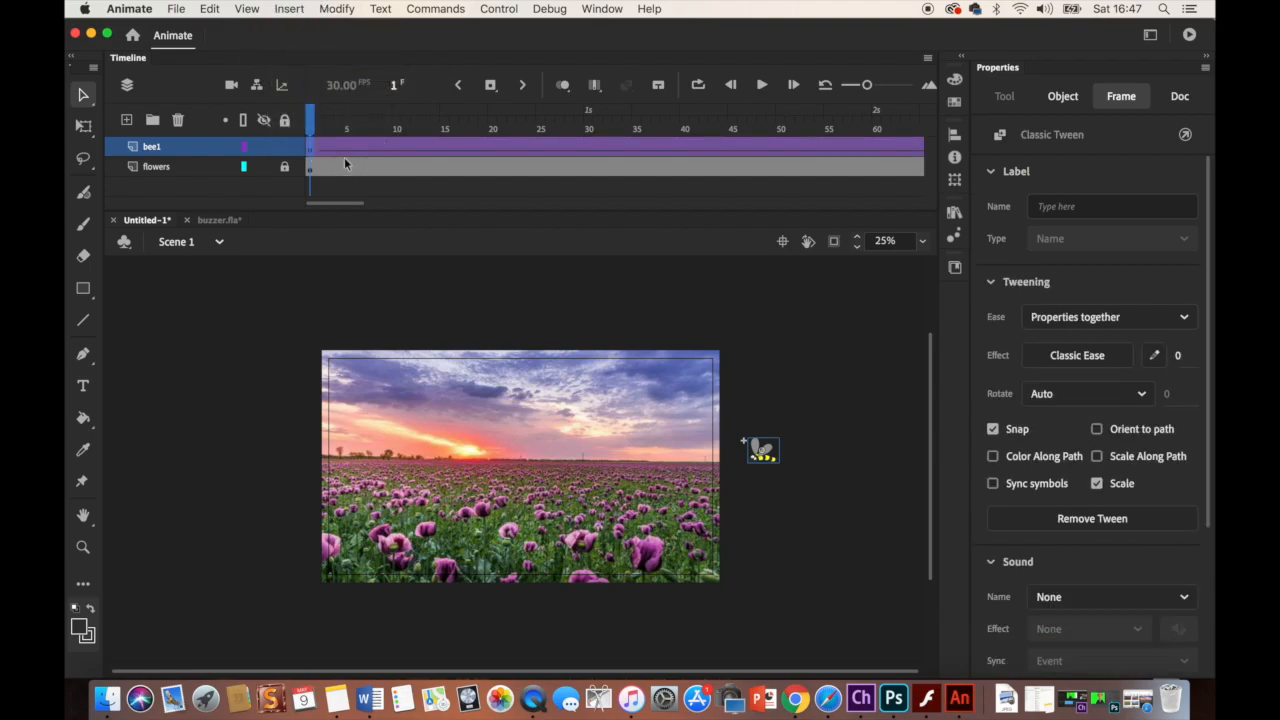
# Play the bee's flight across the field, and return the playhead to frame 1.
pyautogui.click(761, 85)
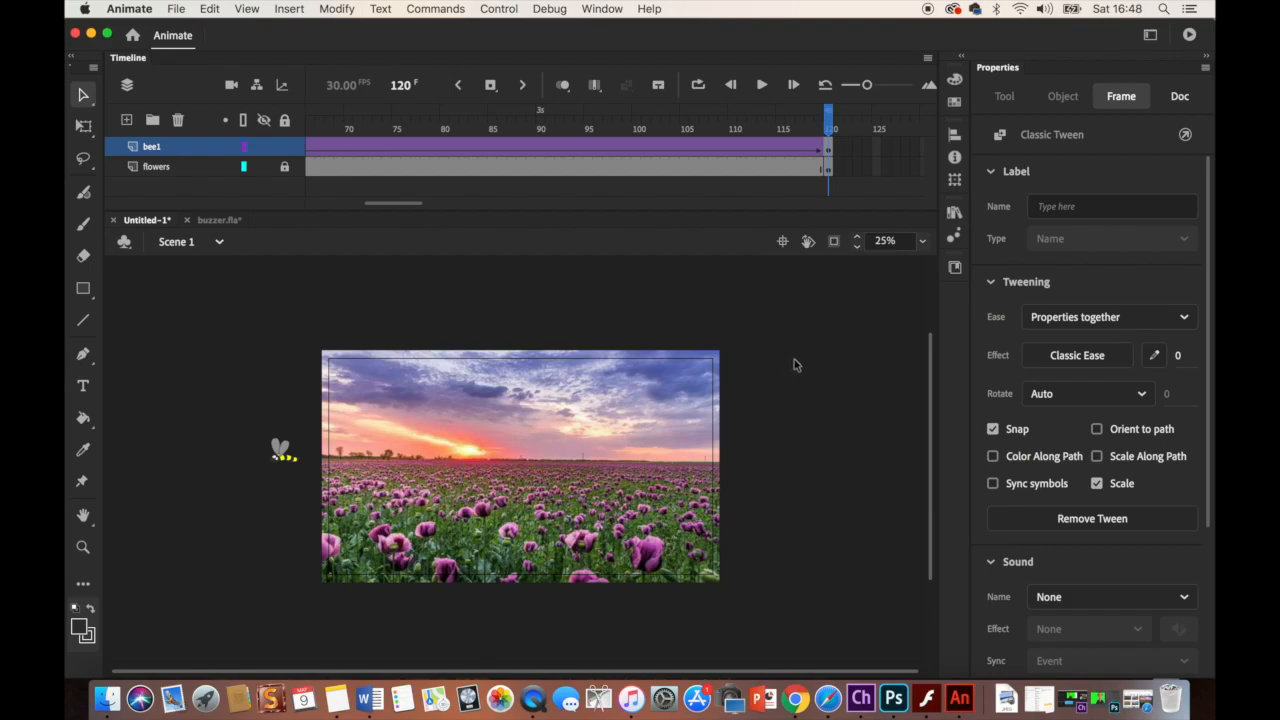
pyautogui.moveTo(829, 128); pyautogui.dragTo(314, 189)
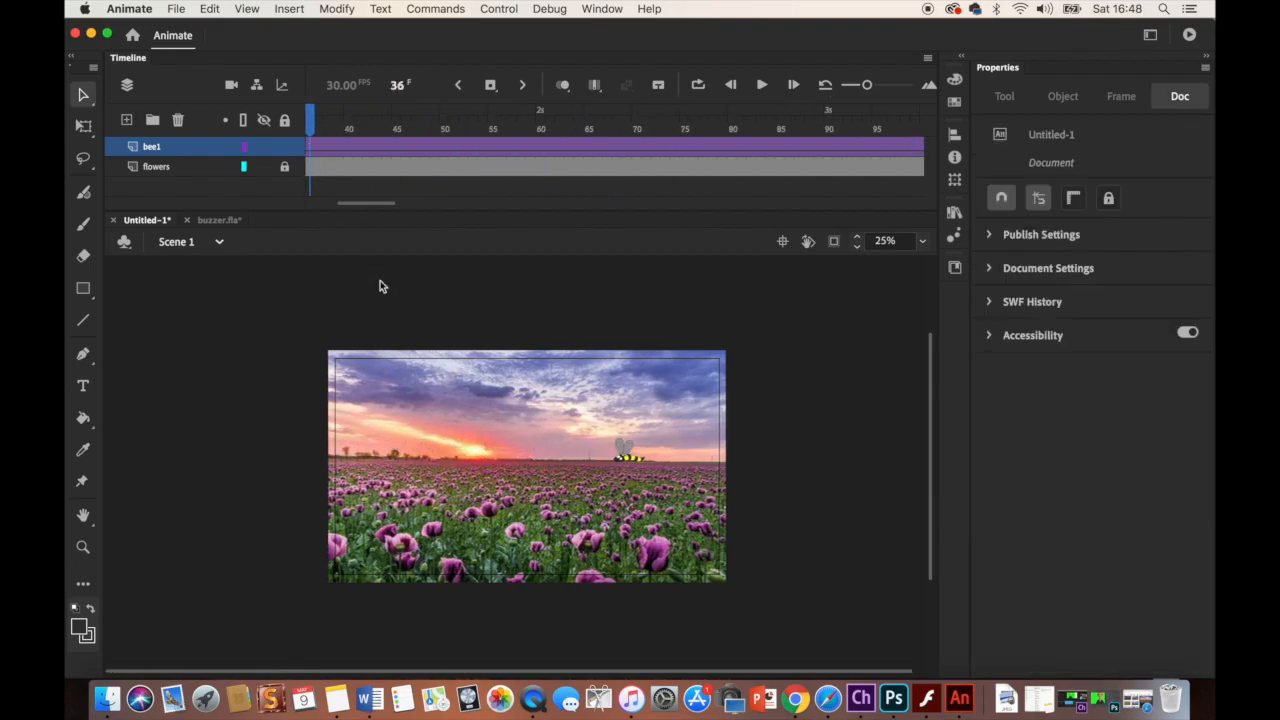
pyautogui.moveTo(313, 130); pyautogui.dragTo(269, 131)
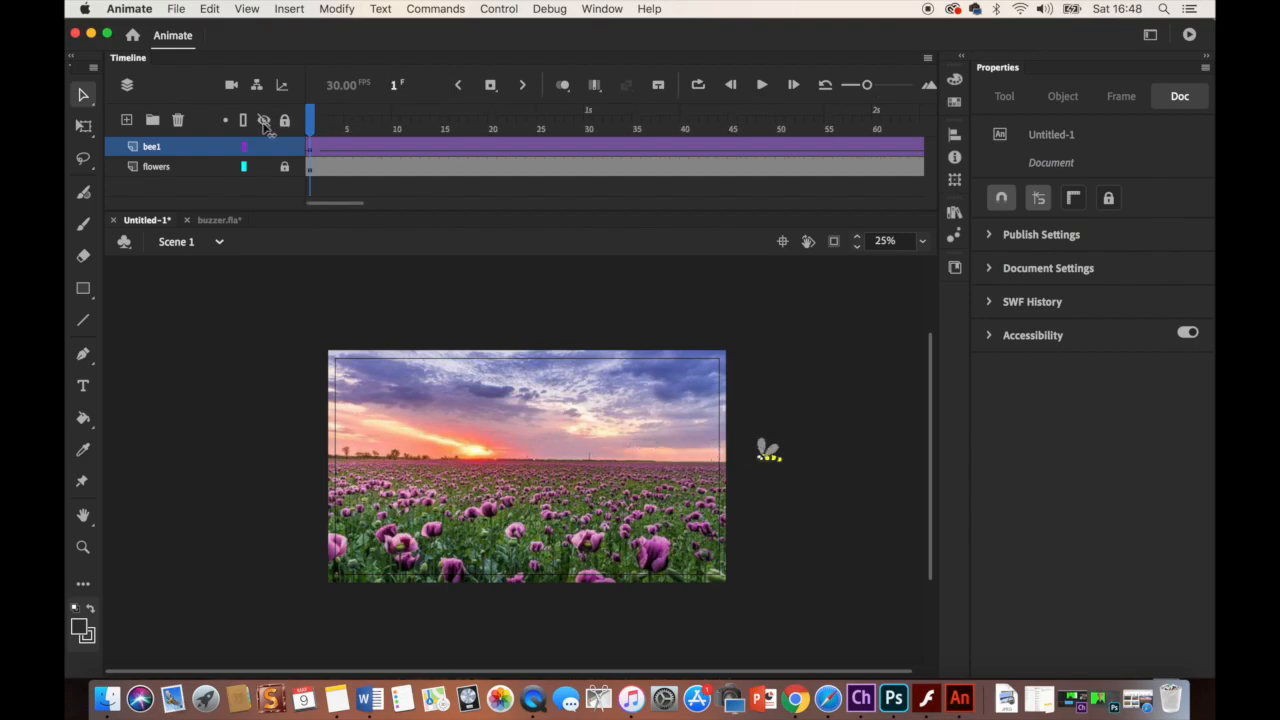
# Add a classic motion guide to the bee1 layer, lock bee1, and make the guide layer active.
pyautogui.click(160, 147)
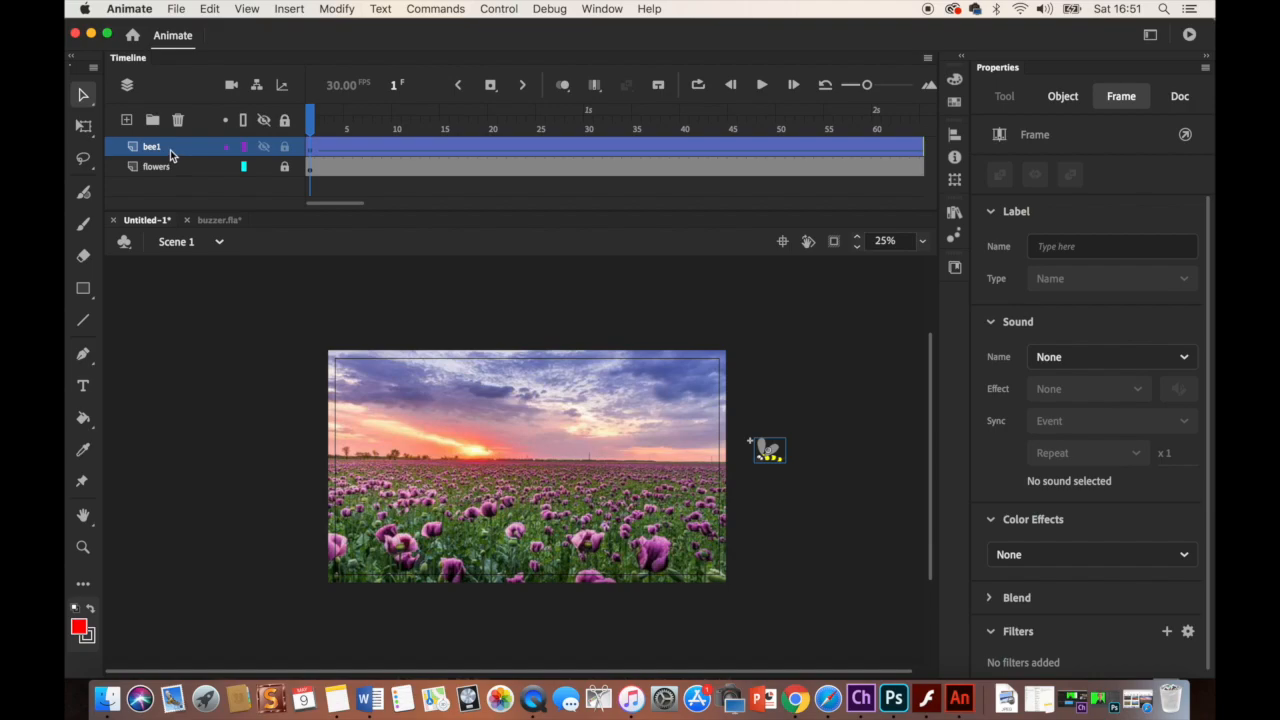
pyautogui.rightClick(170, 151)
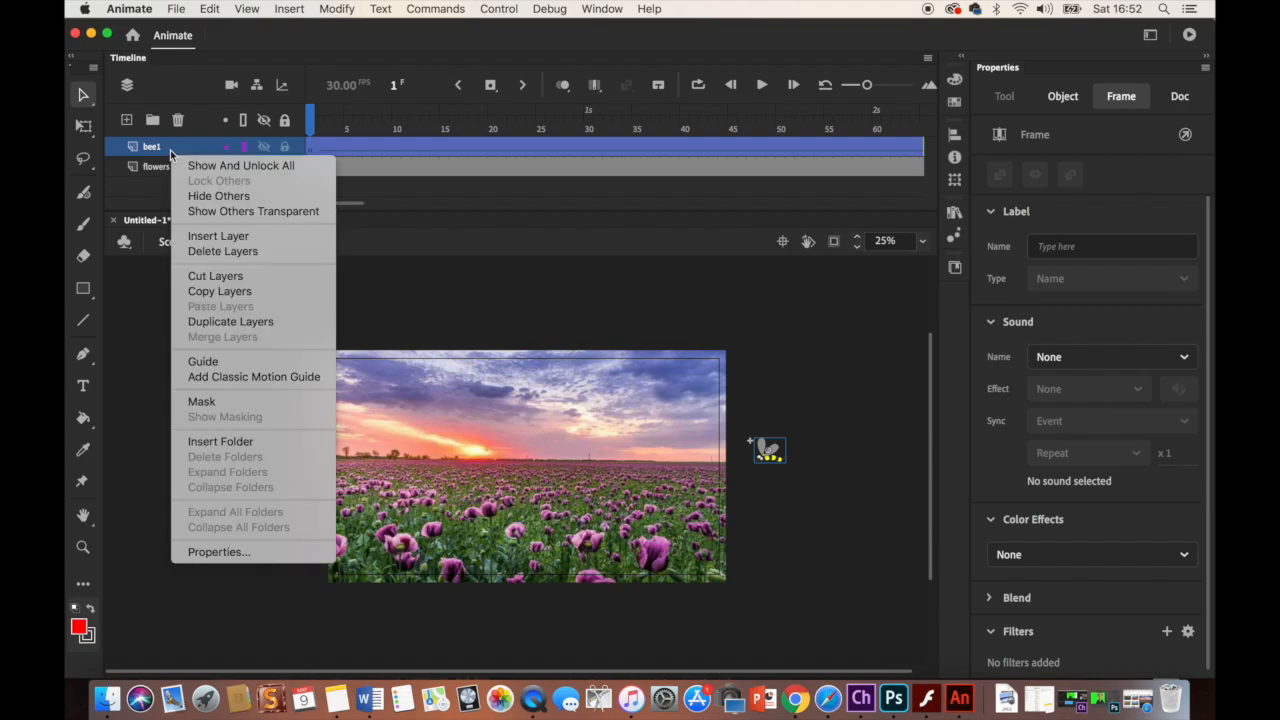
pyautogui.click(207, 377)
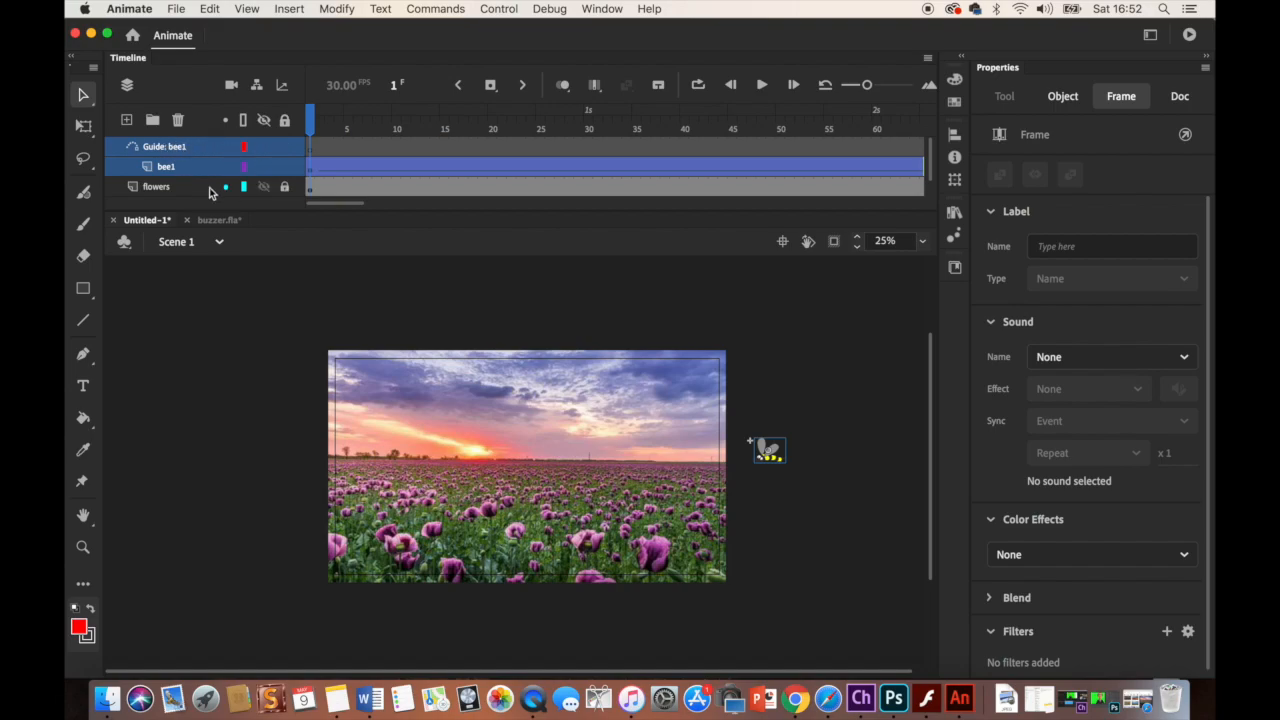
pyautogui.click(284, 167)
pyautogui.click(277, 150)
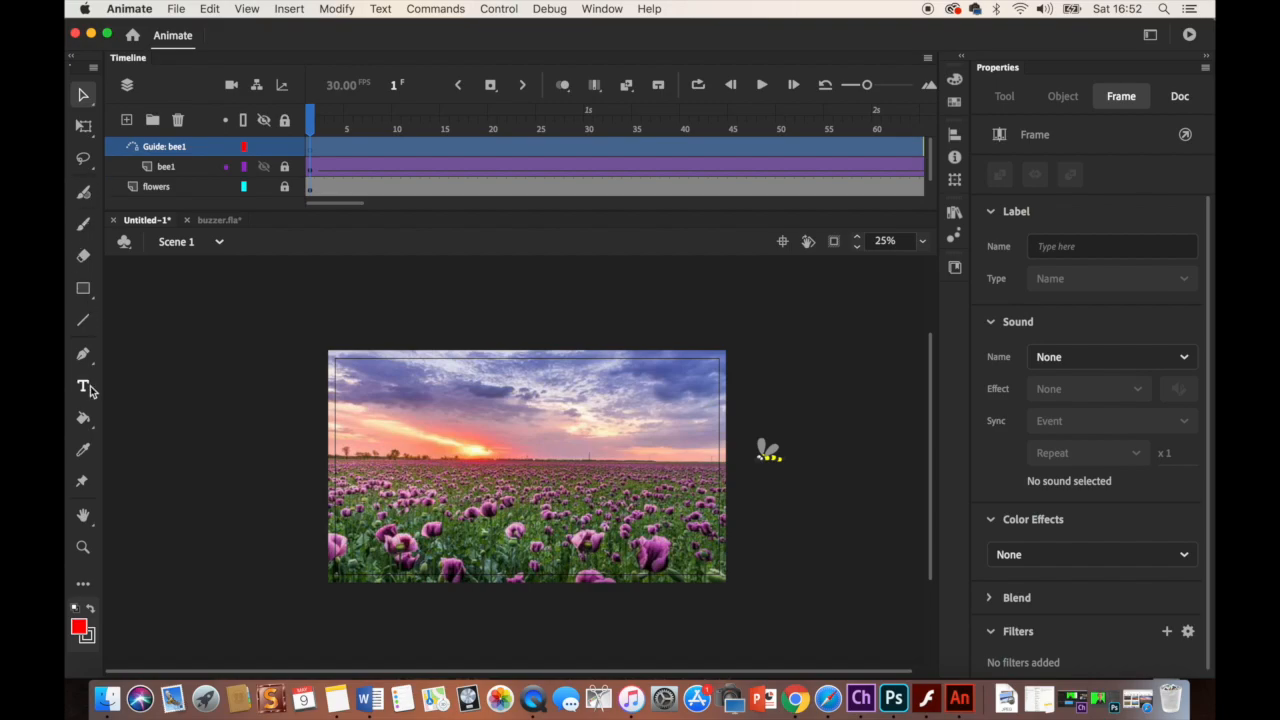
# Paint a red bouncing flight path with the size 10 Classic Brush from the bee across the flowers to beyond the stage's left edge.
pyautogui.click(86, 223)
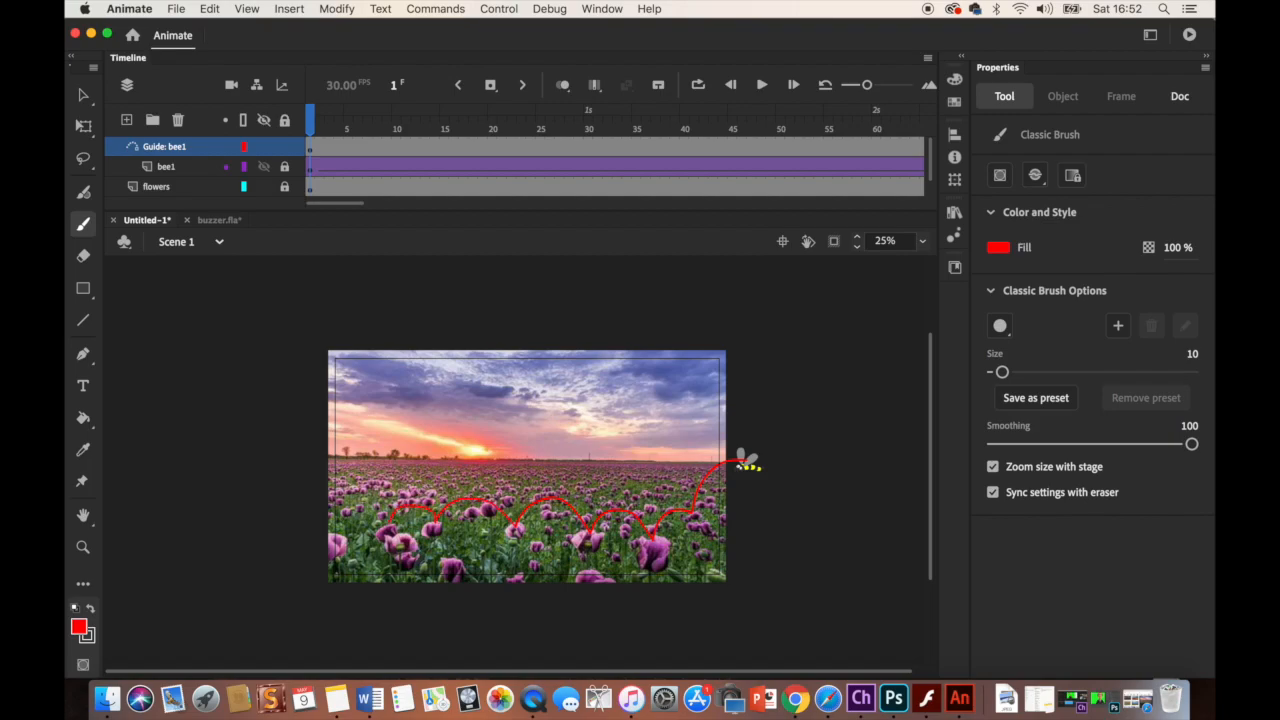
pyautogui.moveTo(385, 514); pyautogui.dragTo(345, 496)
# Unlock the bee1 layer so the bee at the start of the guide path can be selected.
pyautogui.click(85, 96)
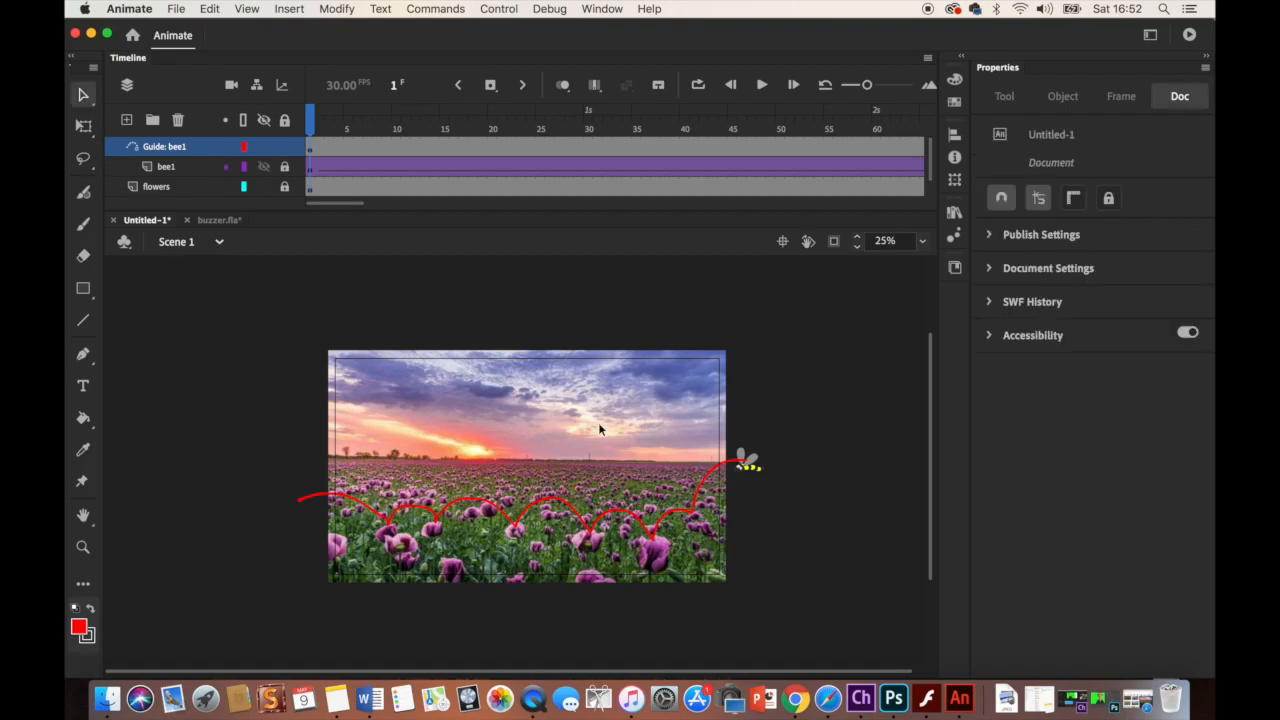
pyautogui.click(750, 465)
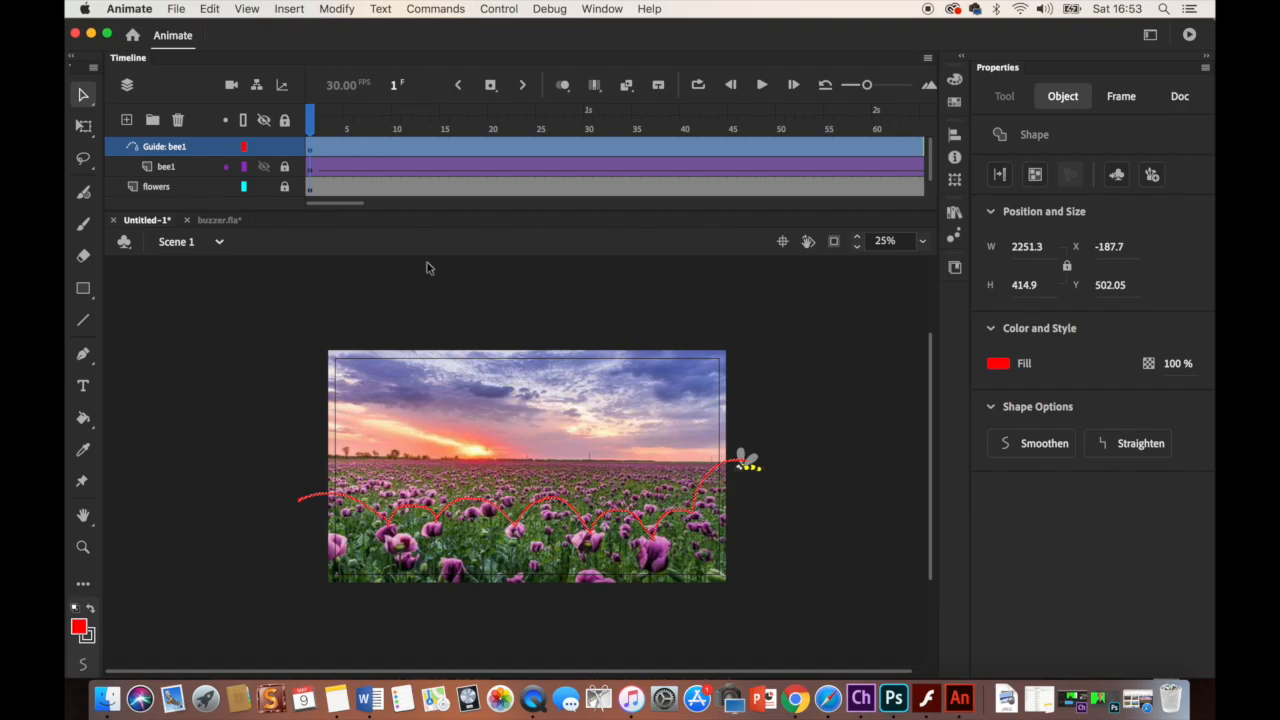
pyautogui.click(284, 167)
pyautogui.click(284, 167)
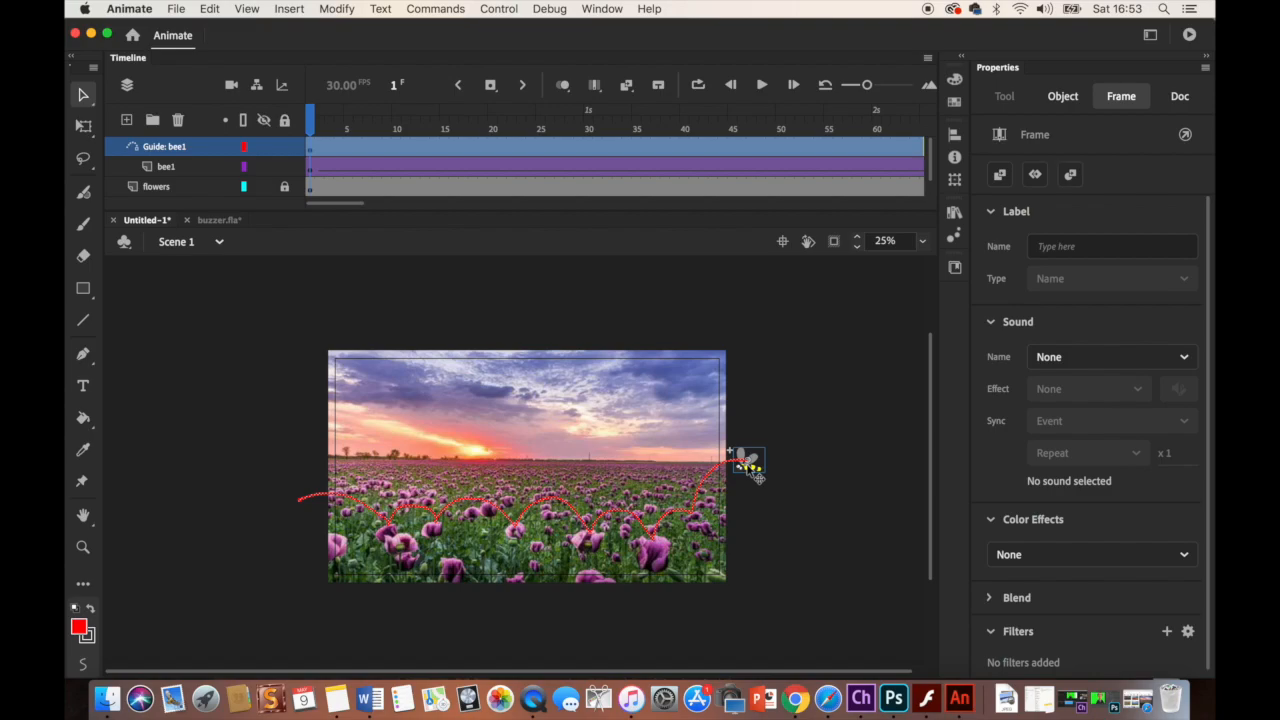
# At frame 120 on the bee1 layer, move the bee down onto the left end of the red guide path.
pyautogui.moveTo(314, 127); pyautogui.dragTo(687, 154)
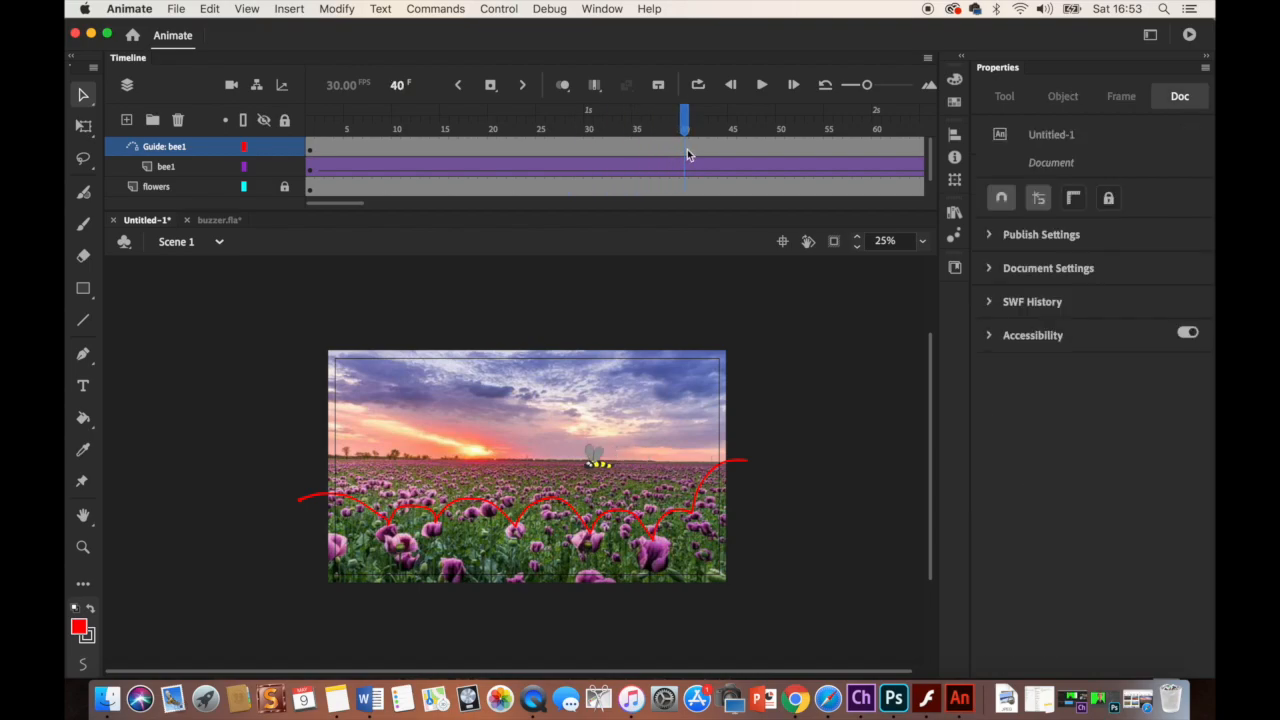
pyautogui.hscroll(10, 687, 154)
pyautogui.hscroll(1, 687, 154)
pyautogui.click(656, 171)
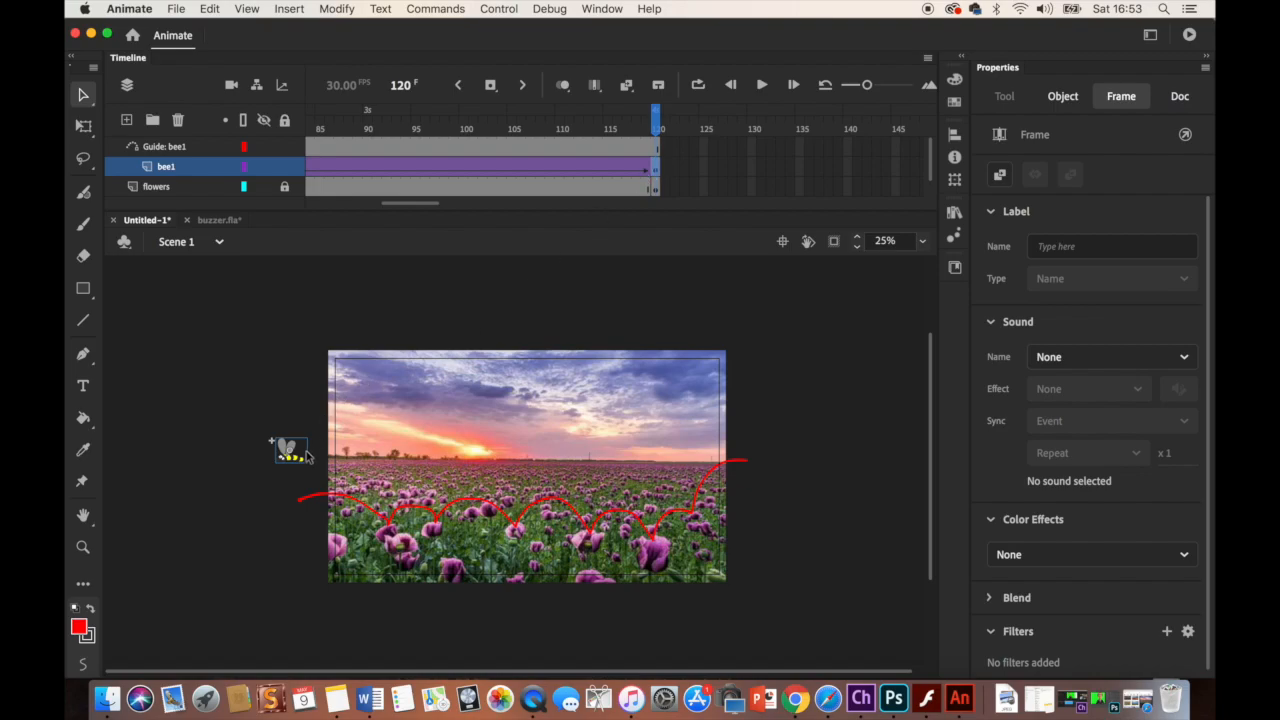
pyautogui.moveTo(300, 468); pyautogui.dragTo(309, 516)
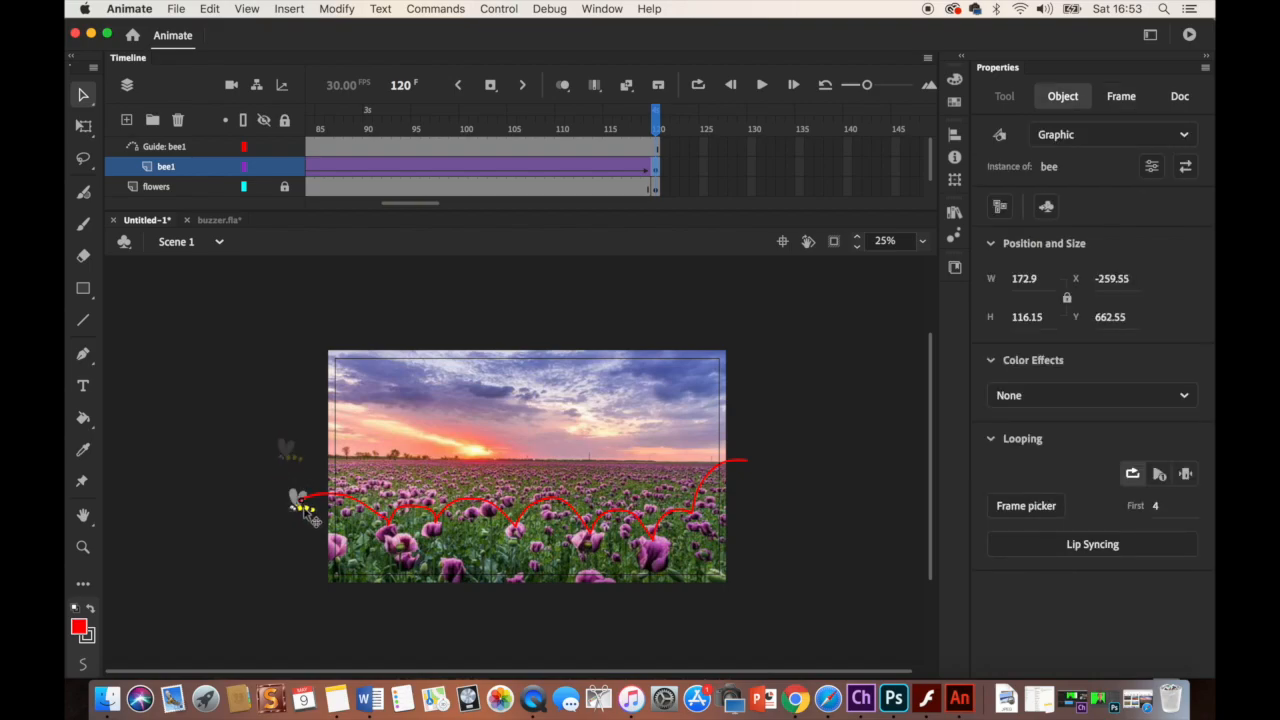
pyautogui.moveTo(310, 517); pyautogui.dragTo(312, 507)
# Scrub the timeline back to frame 1 to check how the bee follows the guide path.
pyautogui.moveTo(640, 166); pyautogui.dragTo(416, 173)
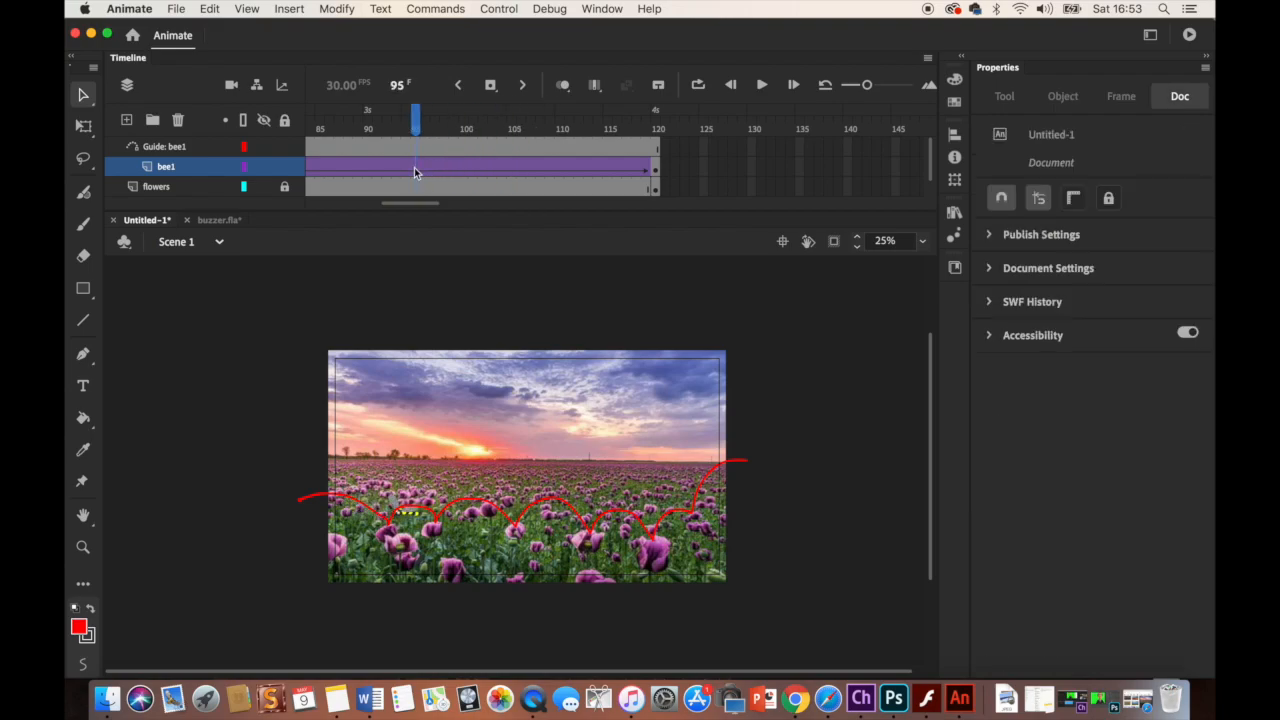
pyautogui.moveTo(416, 126); pyautogui.dragTo(203, 202)
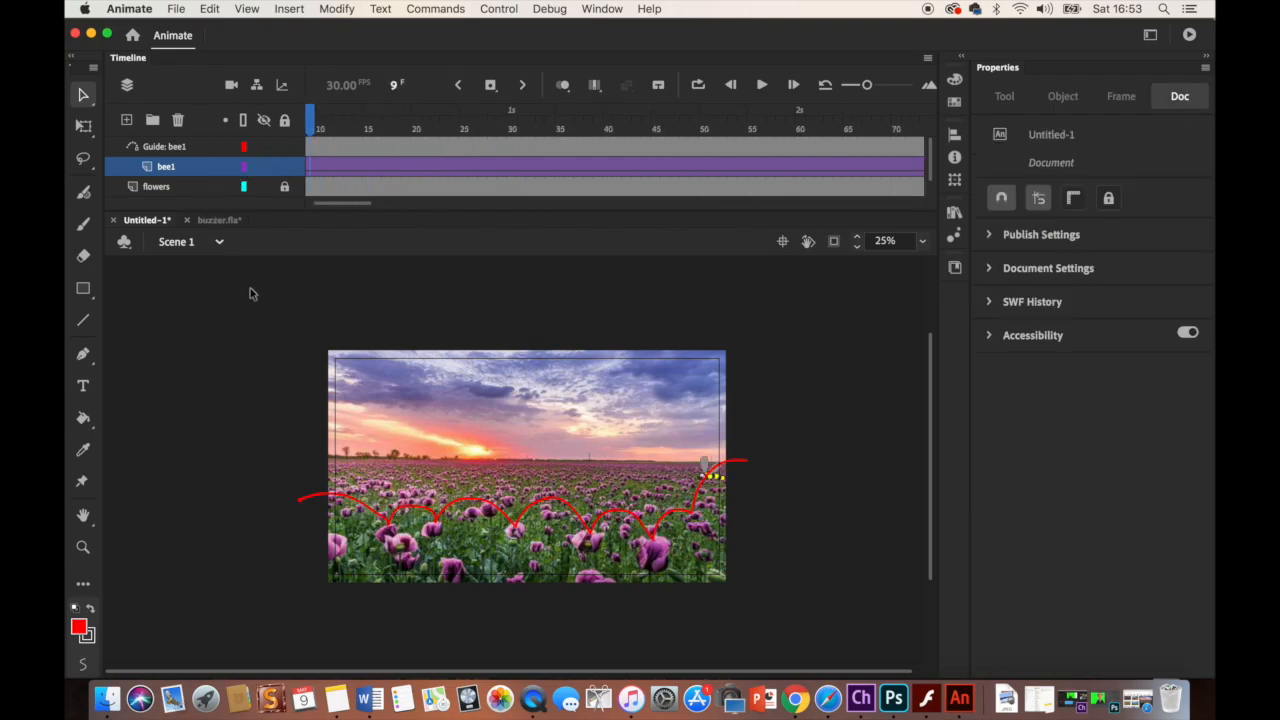
pyautogui.moveTo(313, 117); pyautogui.dragTo(205, 125)
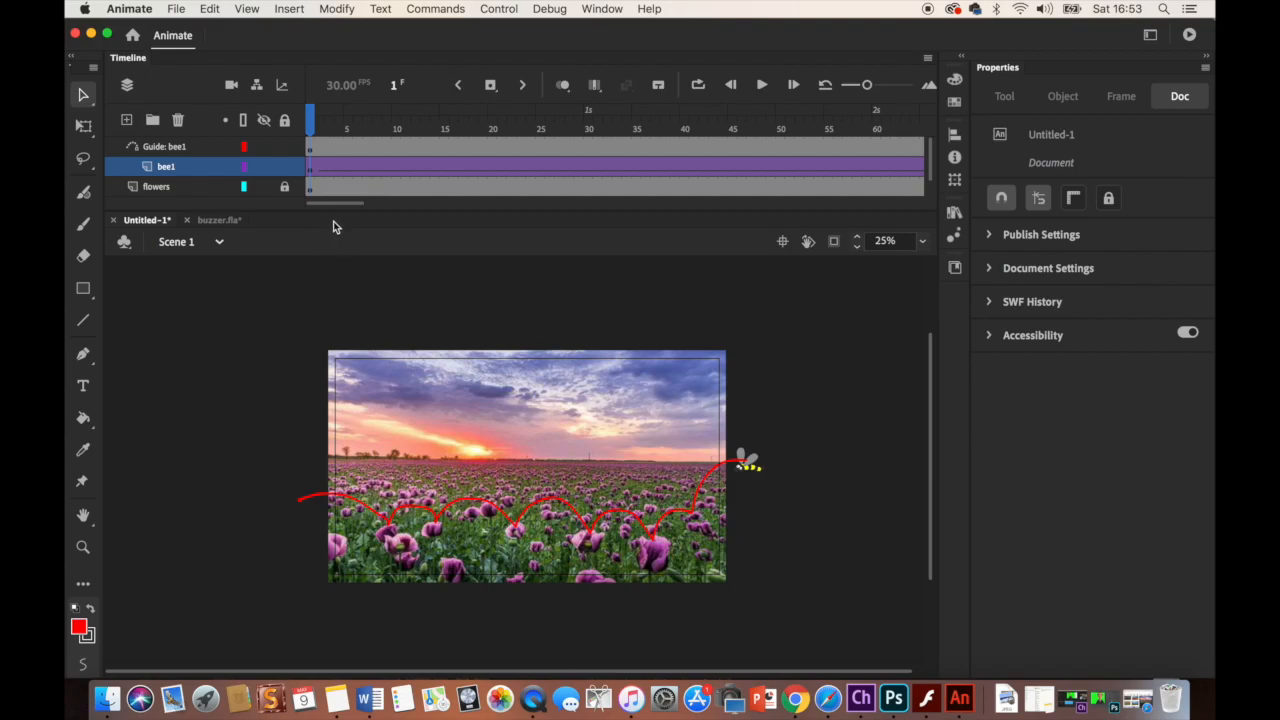
# Hide the guide layer and play the bee's guided flight.
pyautogui.click(263, 147)
pyautogui.click(760, 86)
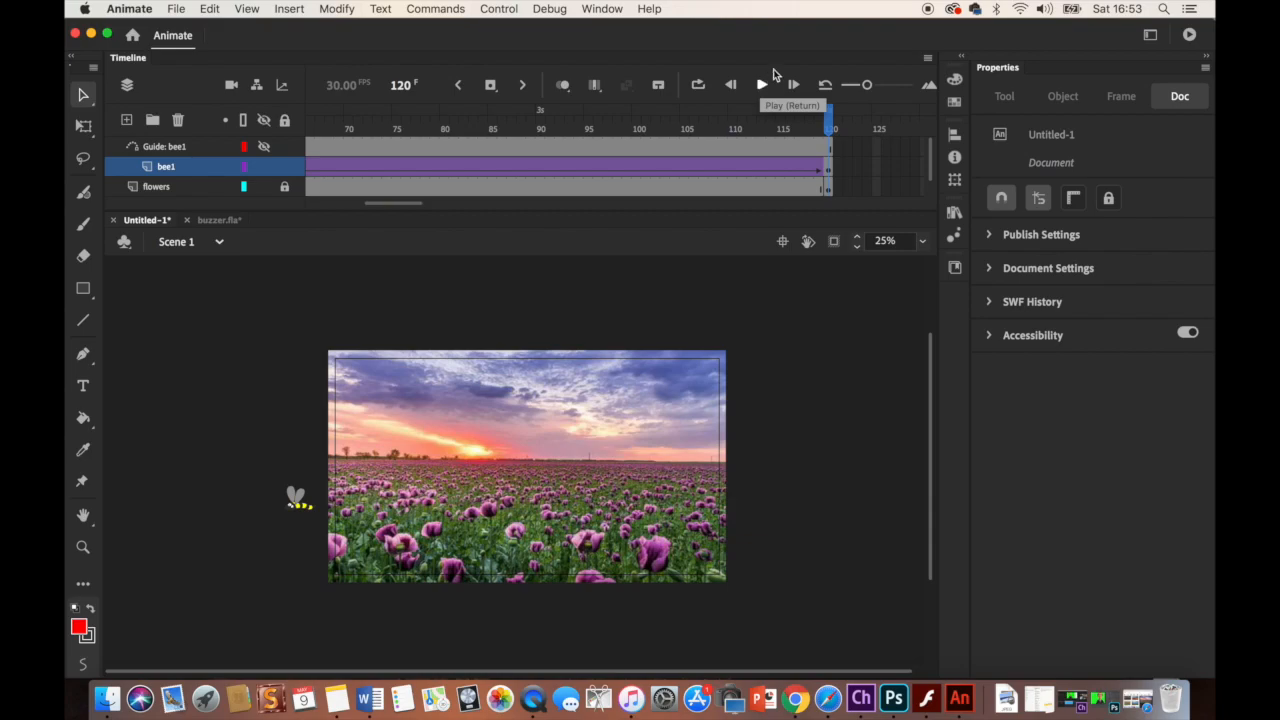
# Insert a keyframe on the bee1 layer at frame 28, where the bee reaches the first large flower.
pyautogui.moveTo(830, 130); pyautogui.dragTo(570, 145)
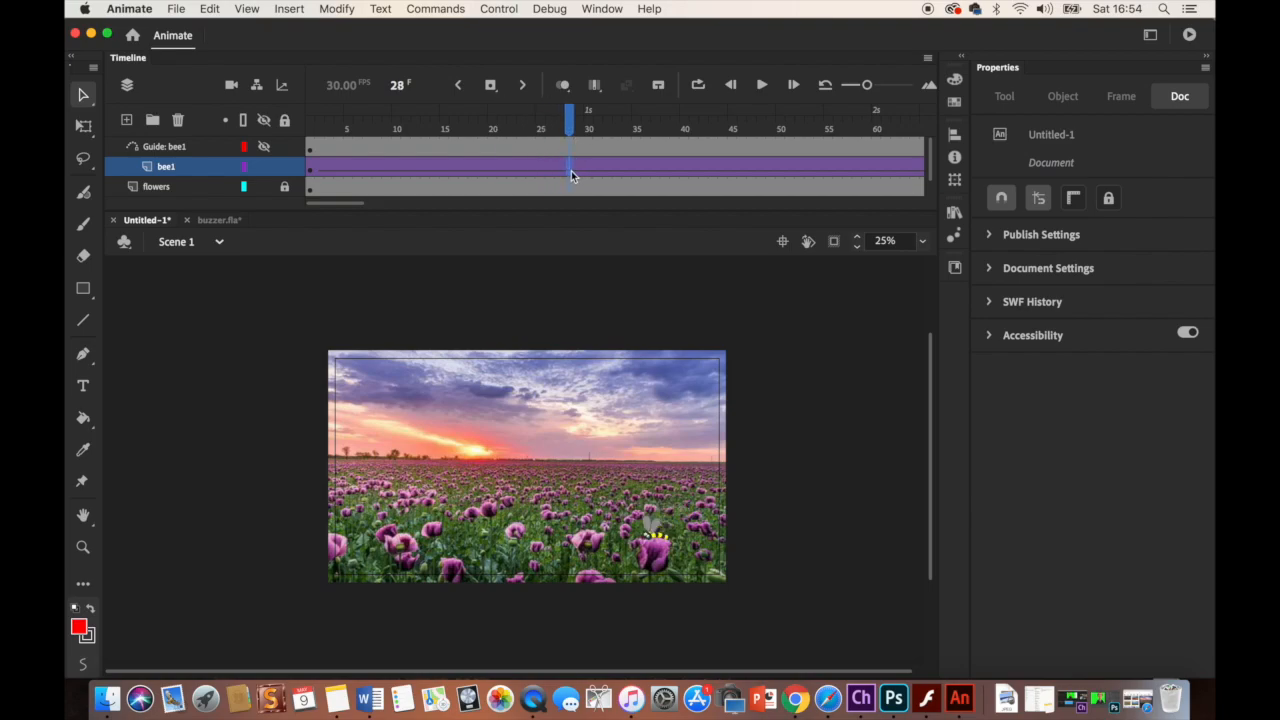
pyautogui.click(571, 171)
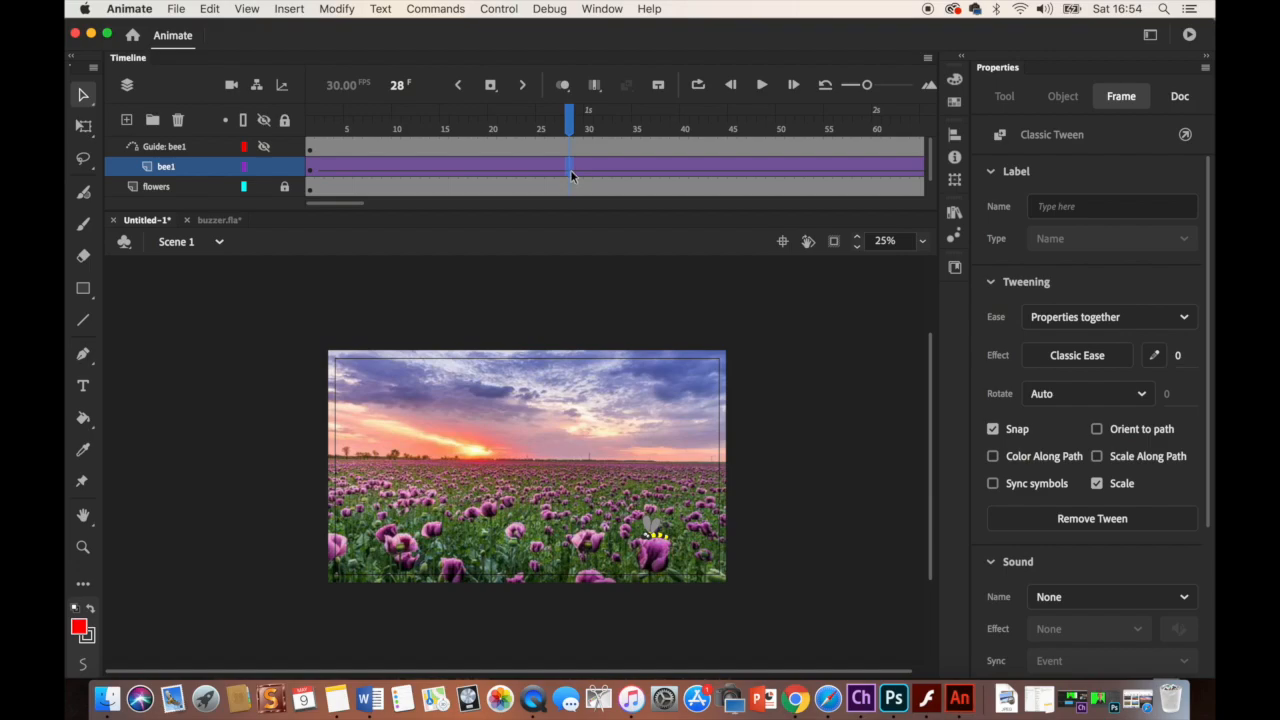
pyautogui.rightClick(570, 172)
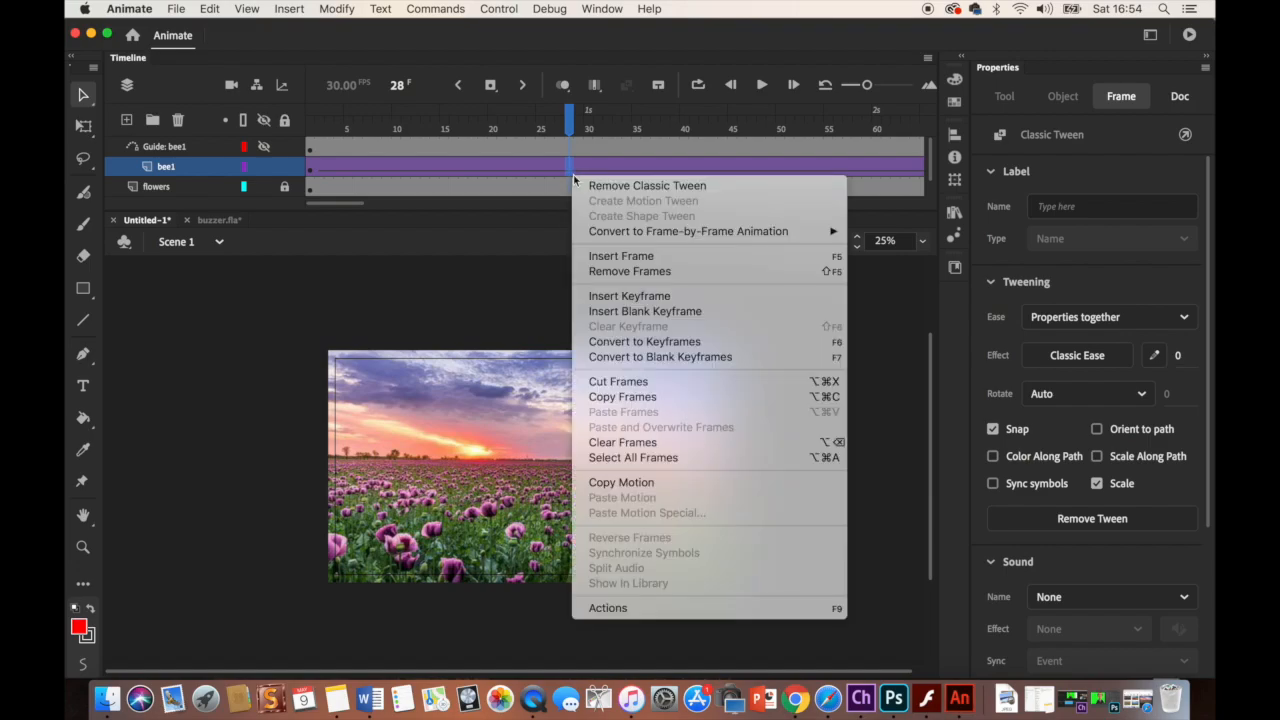
pyautogui.click(628, 296)
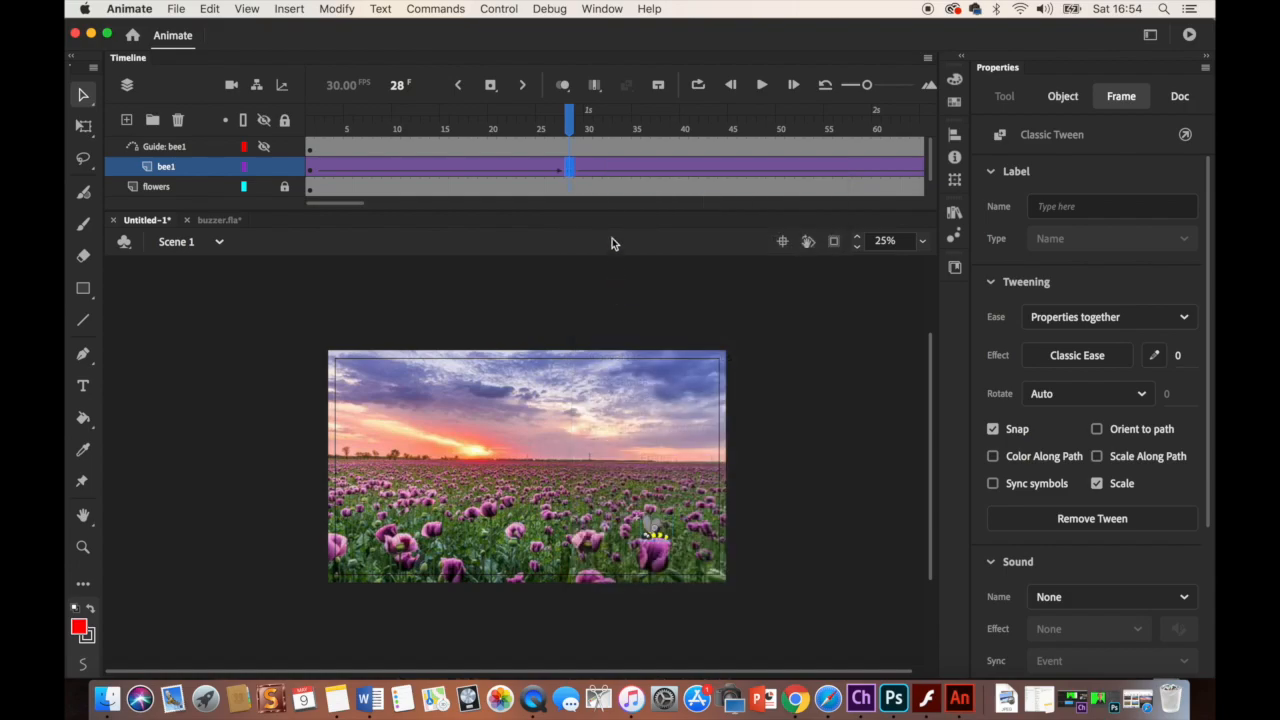
# Insert a keyframe on the bee1 layer at frame 31 and play the animation from frame 1.
pyautogui.click(601, 170)
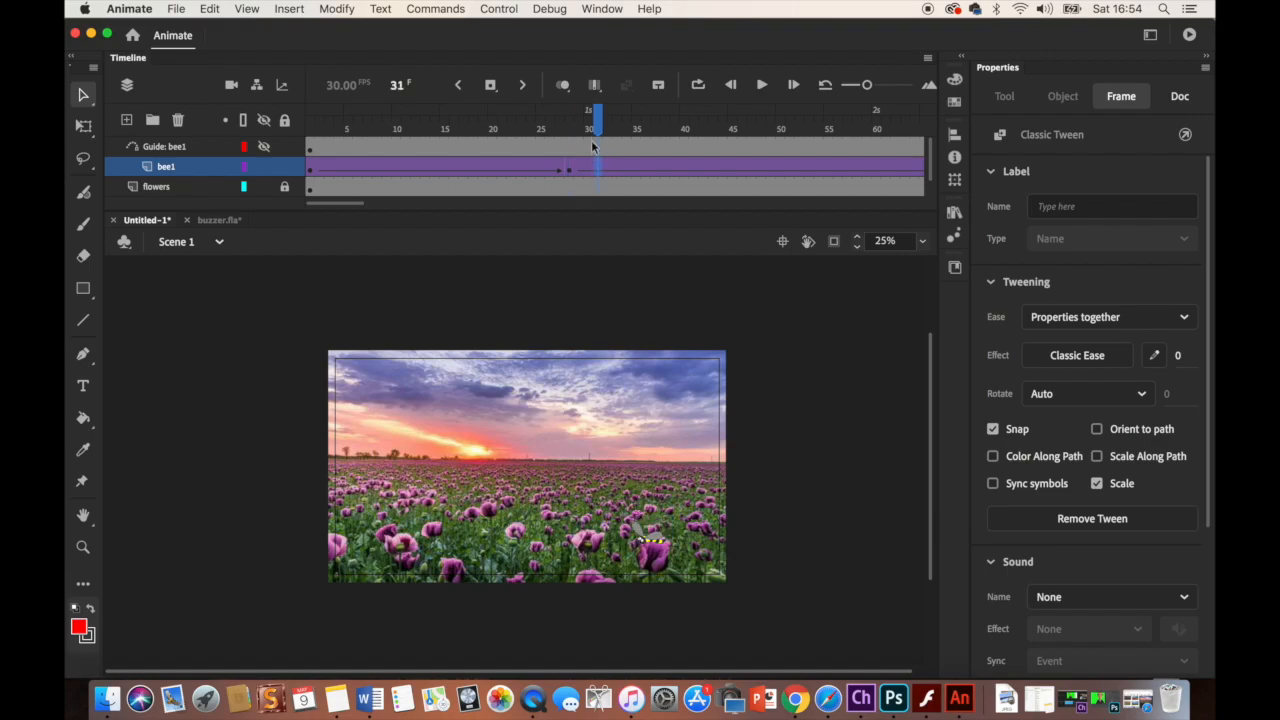
pyautogui.moveTo(596, 126)
pyautogui.mouseDown()
pyautogui.moveTo(578, 130)
pyautogui.moveTo(602, 136)
pyautogui.mouseUp()
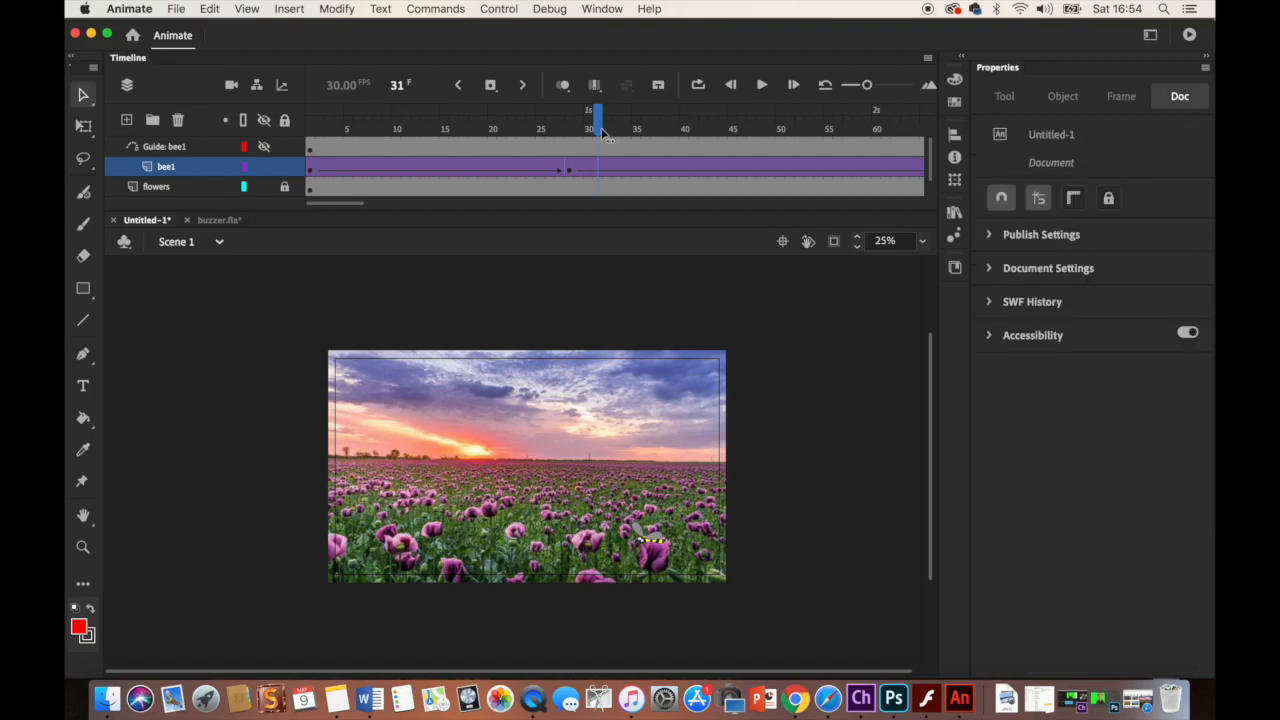
pyautogui.rightClick(599, 166)
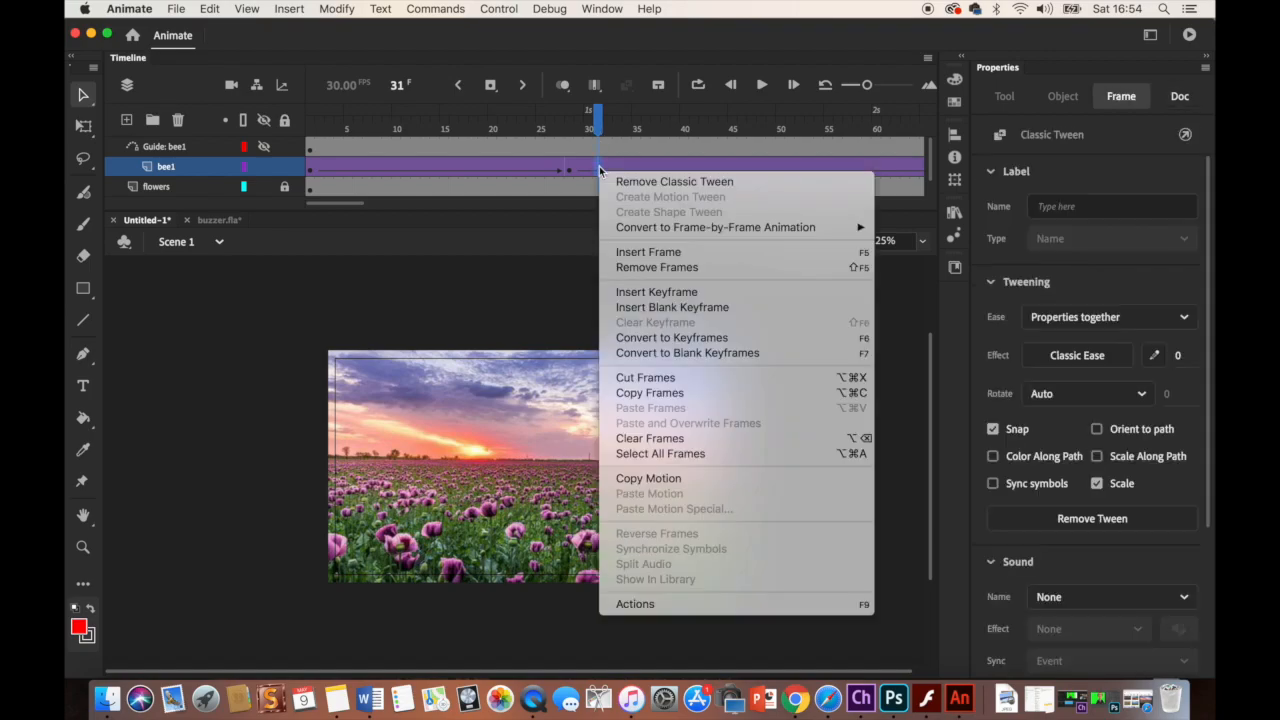
pyautogui.click(640, 293)
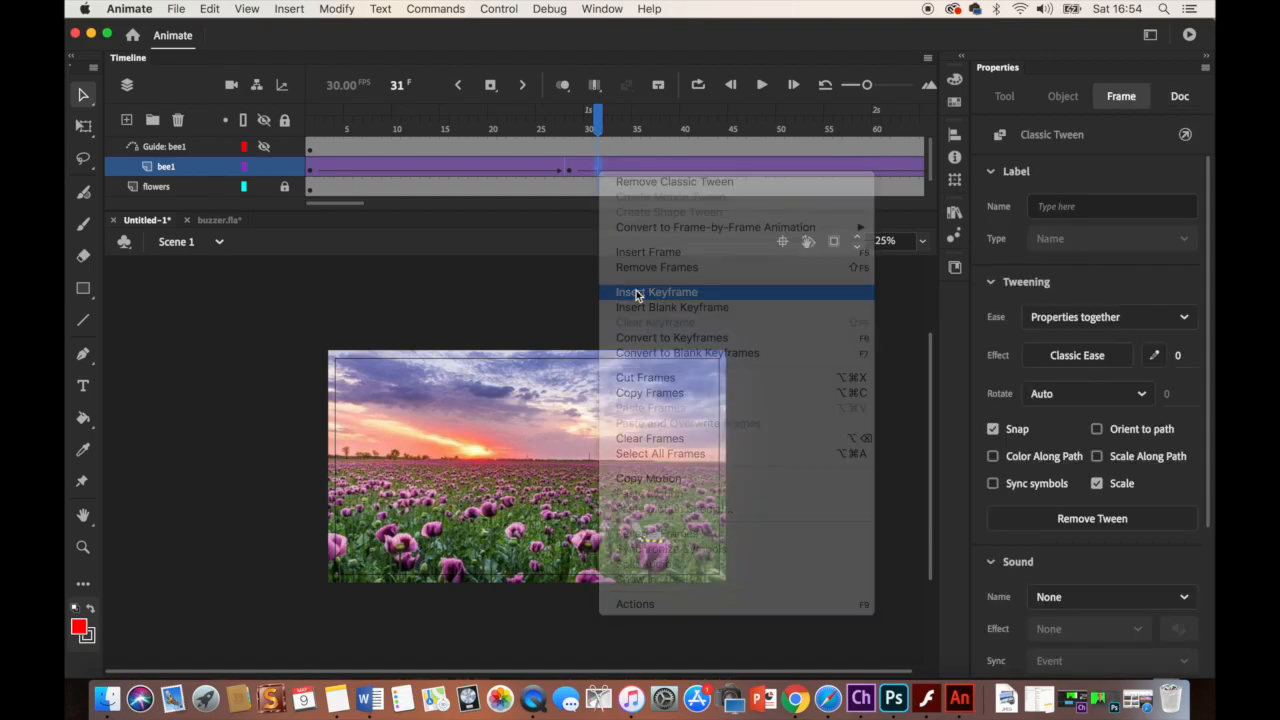
pyautogui.moveTo(590, 128); pyautogui.dragTo(288, 148)
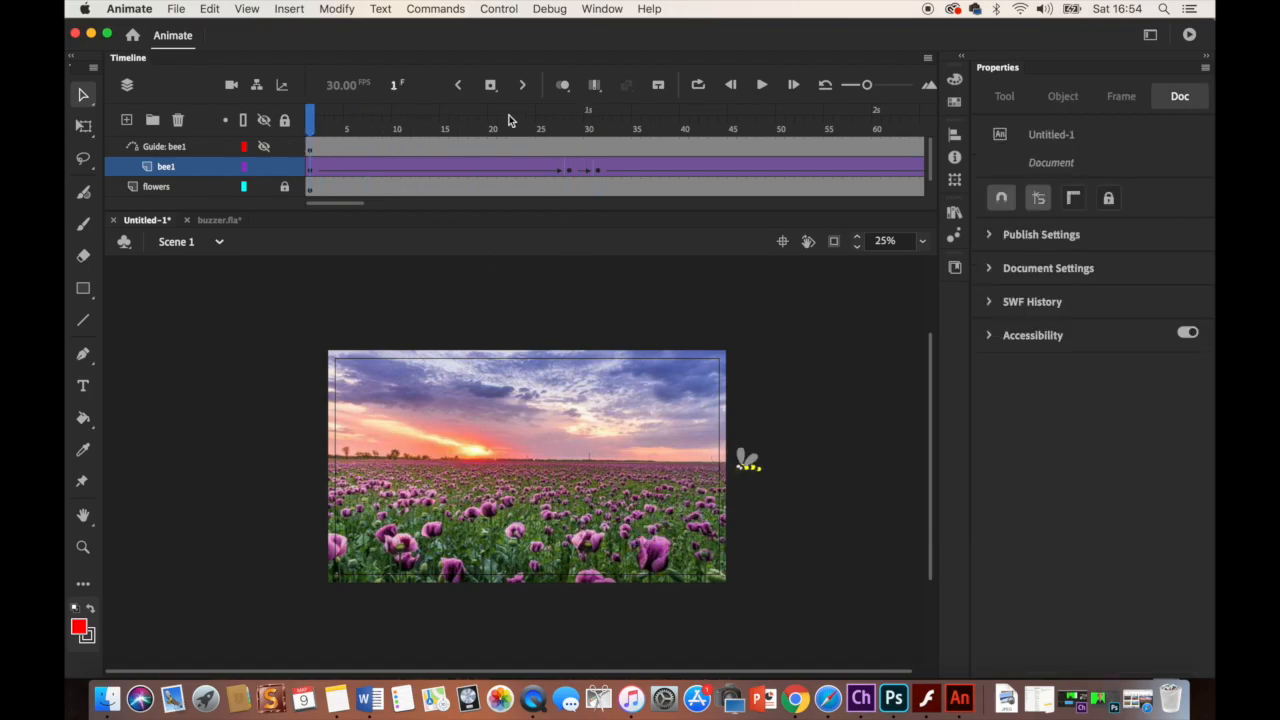
pyautogui.click(762, 85)
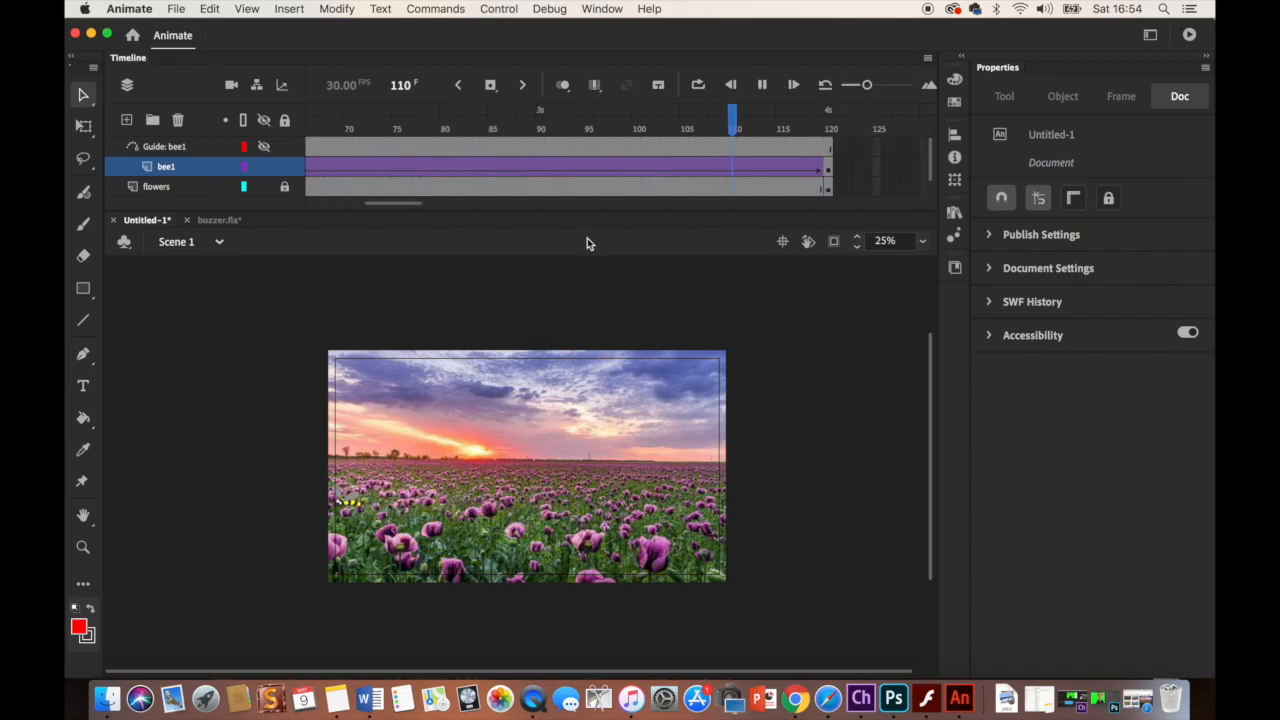
# Move the bee1 keyframe at frame 31 to frame 39 to lengthen the bee's stop on the first large flower.
pyautogui.scroll(2, 557, 303)
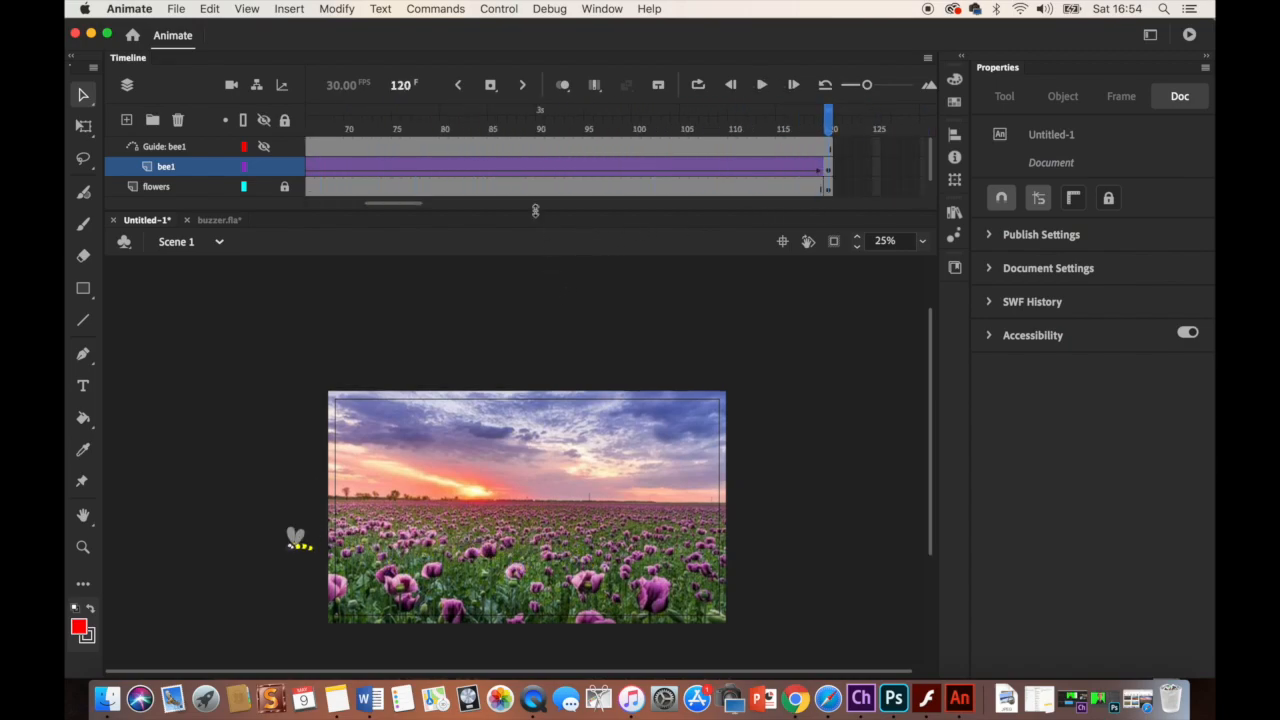
pyautogui.hscroll(-6, 526, 171)
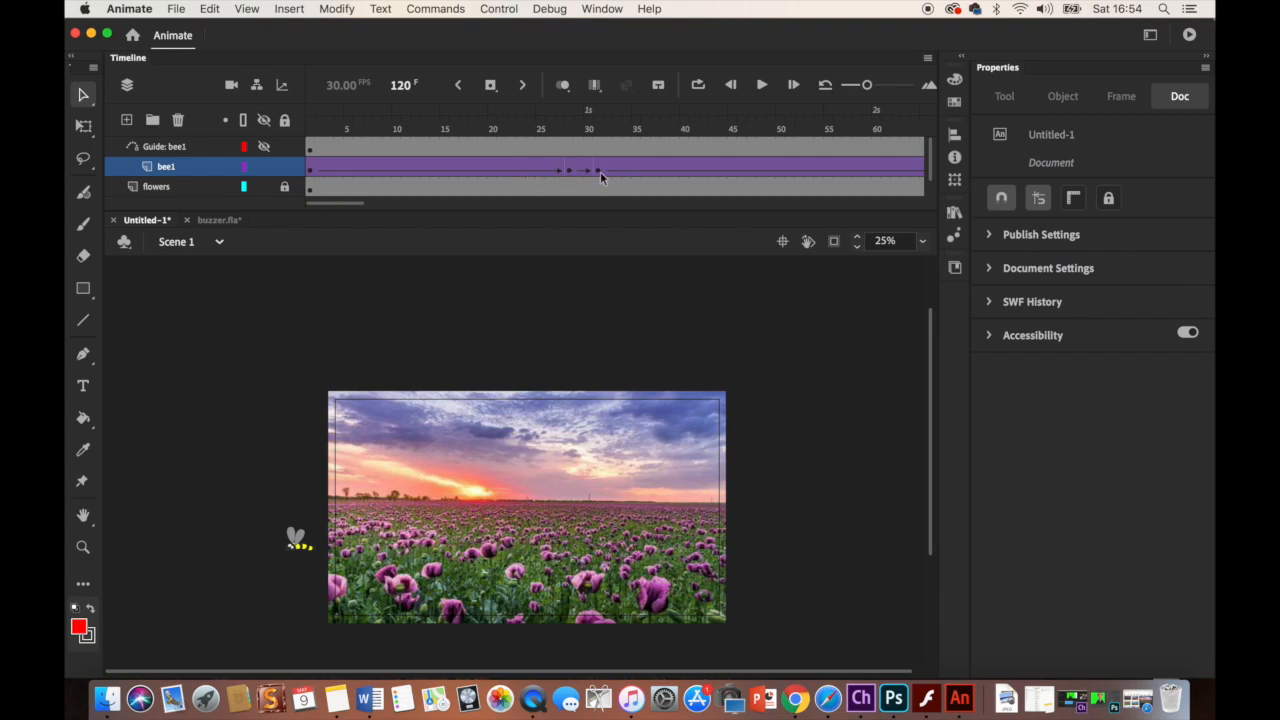
pyautogui.click(599, 168)
pyautogui.moveTo(598, 171)
pyautogui.mouseDown()
pyautogui.moveTo(622, 174)
pyautogui.moveTo(597, 173)
pyautogui.mouseUp()
pyautogui.click(597, 173)
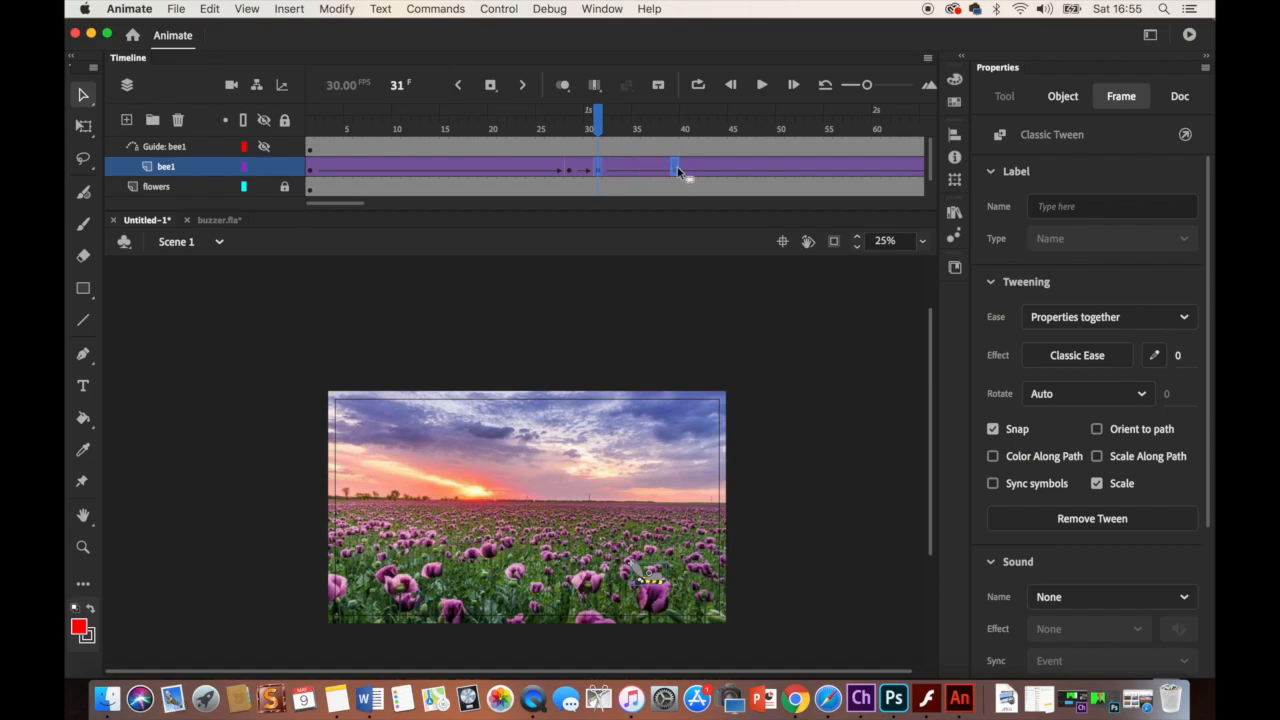
pyautogui.click(677, 166)
# Play the animation from frame 1 to check how long the bee rests on the first large flower.
pyautogui.moveTo(674, 127); pyautogui.dragTo(229, 169)
pyautogui.click(761, 85)
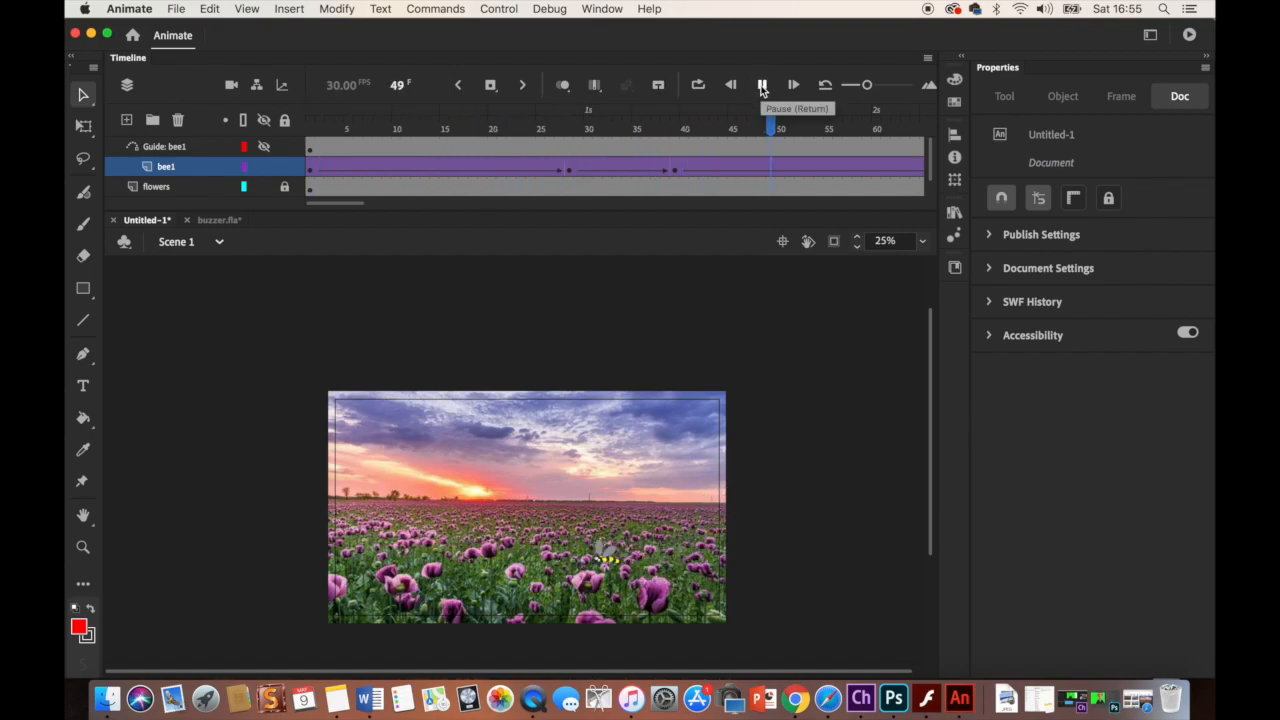
pyautogui.click(761, 85)
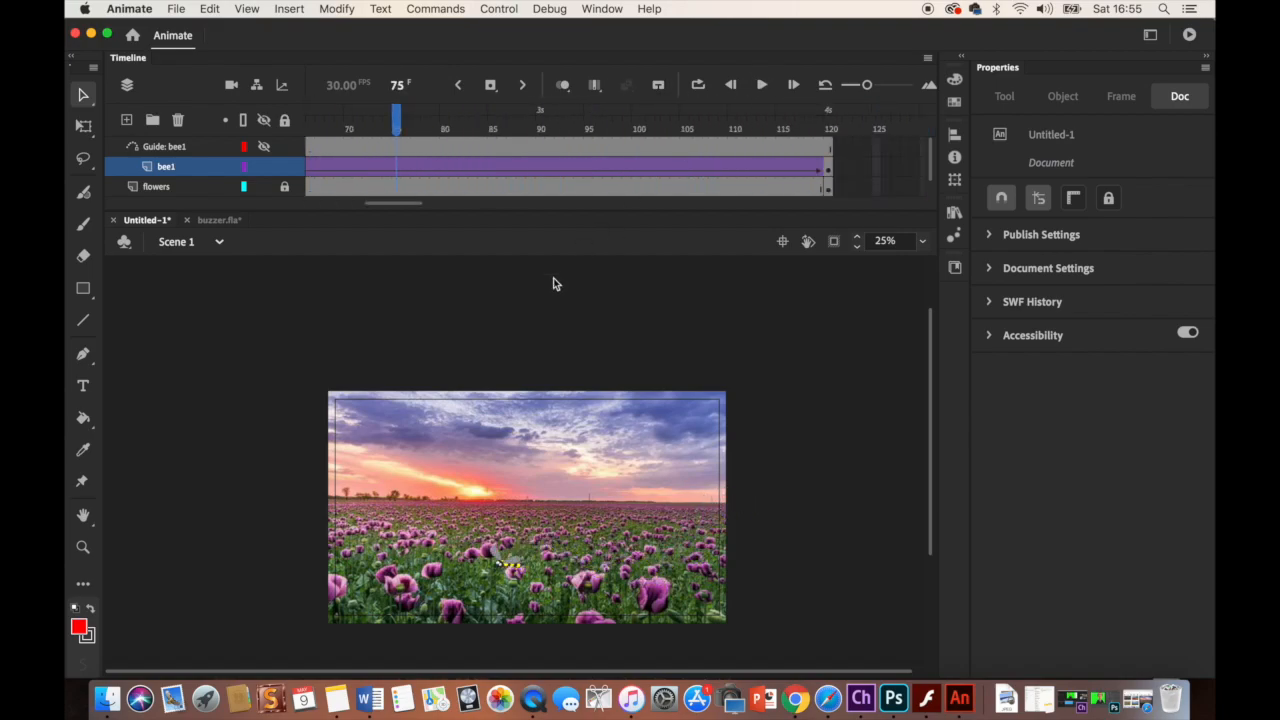
# Extend the bee's stop by moving the keyframe that ends it to frame 44, and play the rest of the flight.
pyautogui.hscroll(-5, 558, 207)
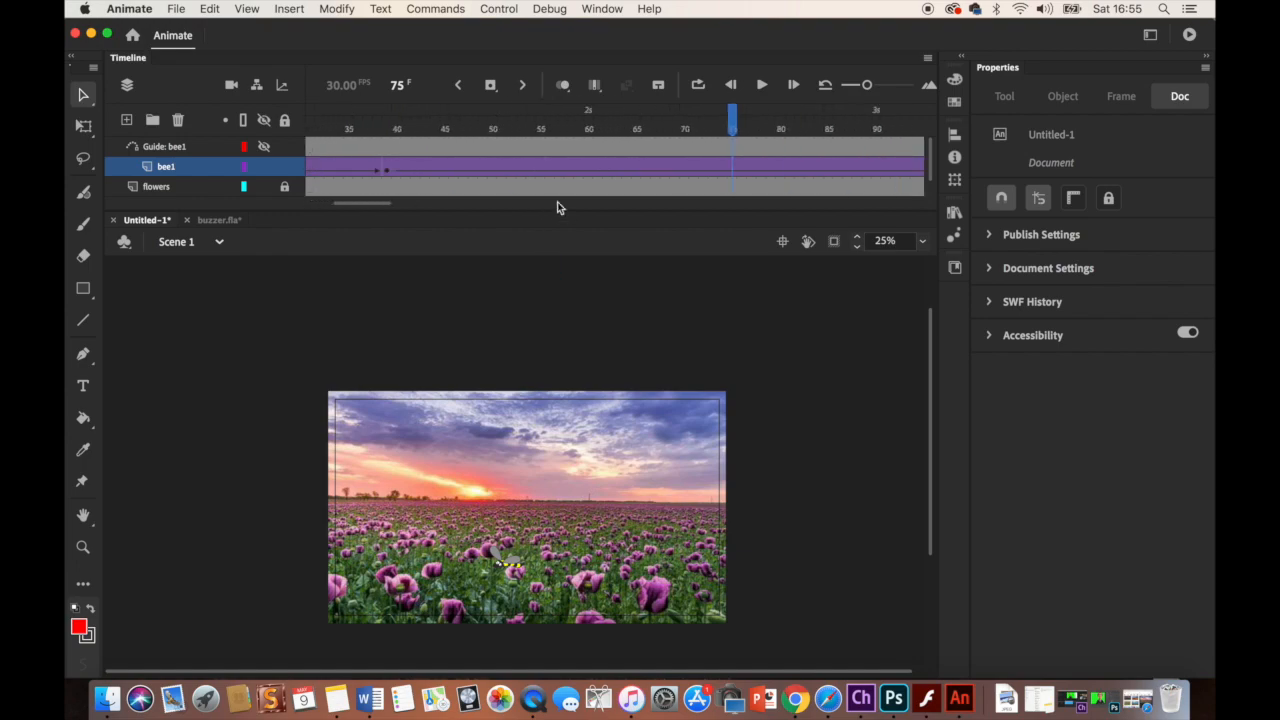
pyautogui.click(387, 170)
pyautogui.click(388, 172)
pyautogui.moveTo(388, 172); pyautogui.dragTo(435, 171)
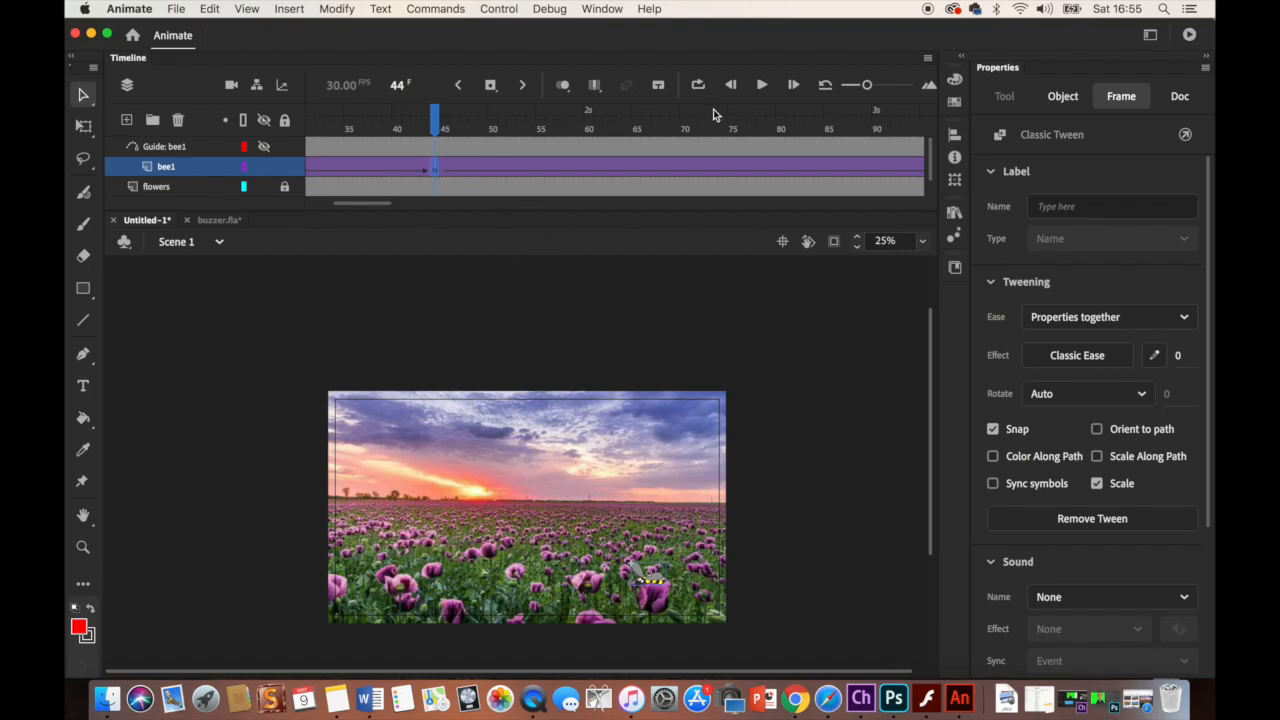
pyautogui.click(761, 85)
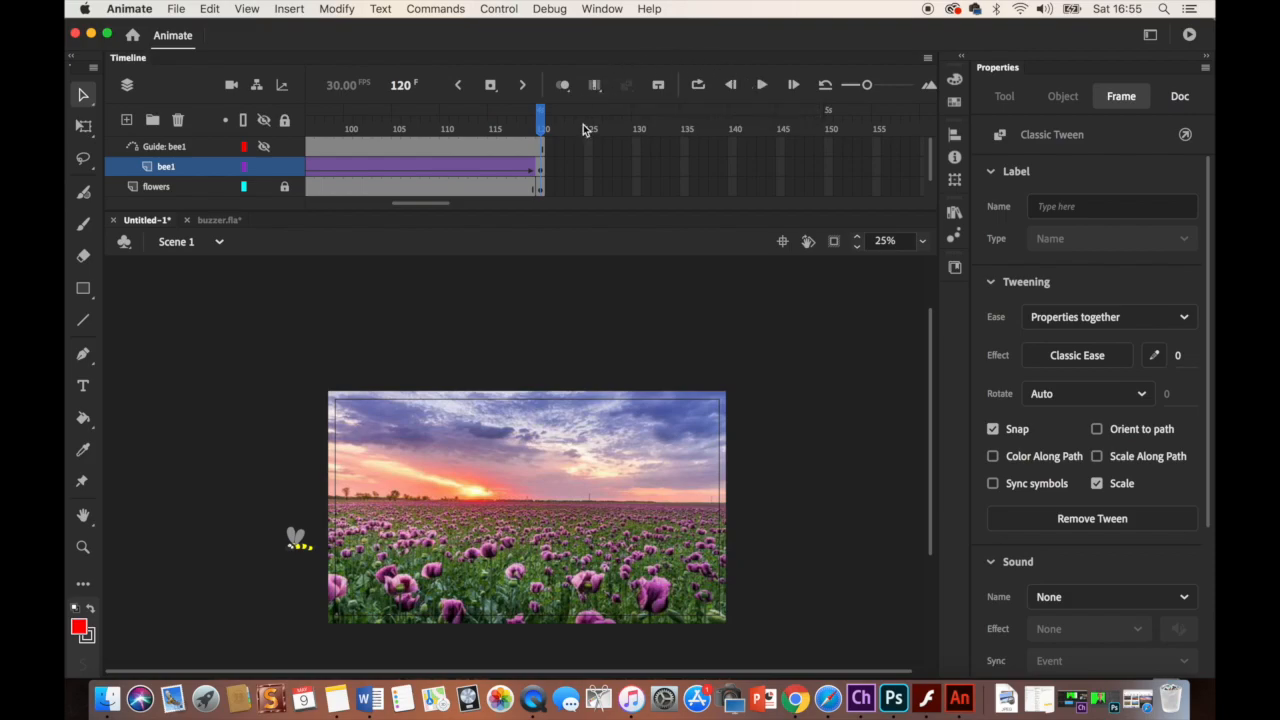
# Insert a keyframe on the bee1 layer at frame 102, where the bee reaches the last flower on the guide path.
pyautogui.moveTo(540, 127); pyautogui.dragTo(371, 161)
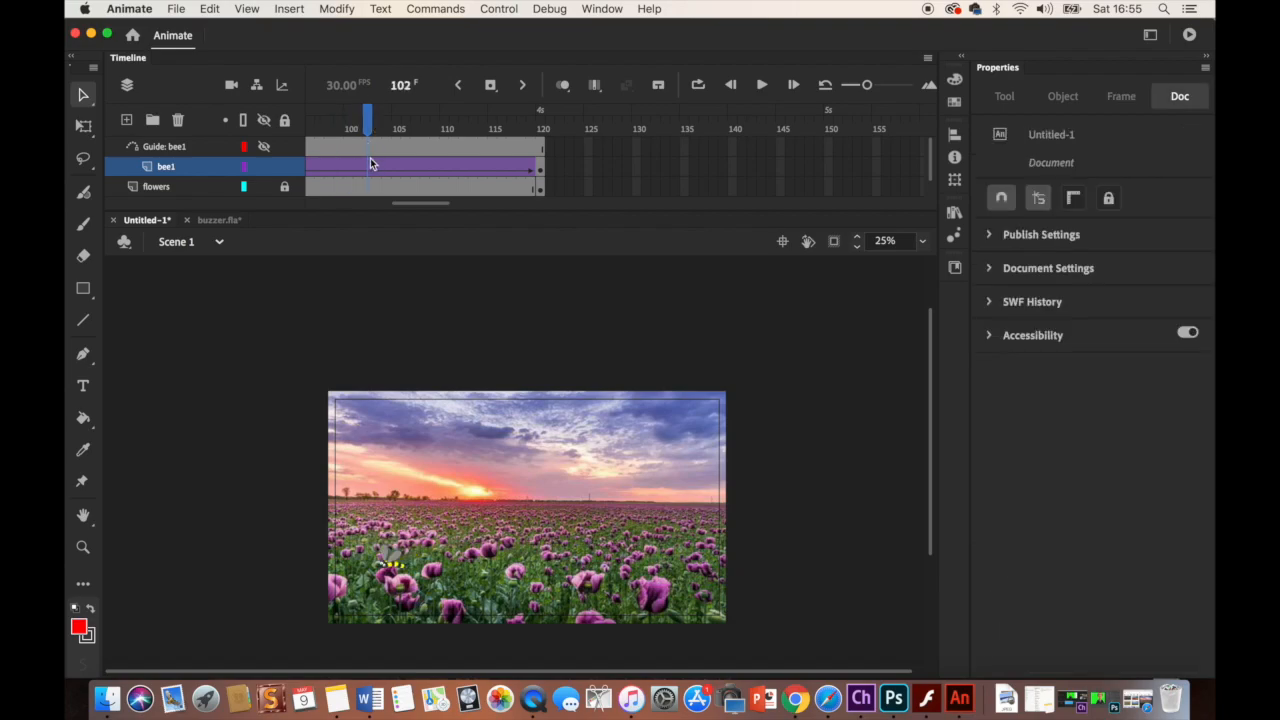
pyautogui.click(368, 173)
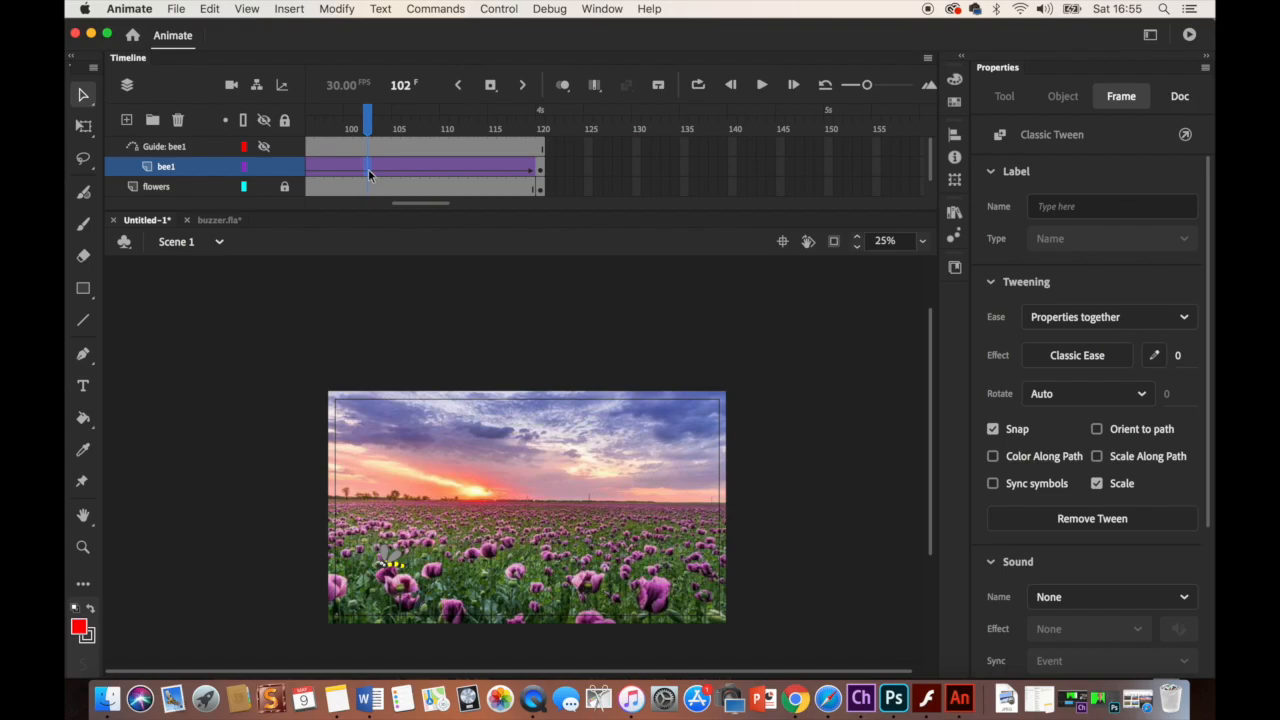
pyautogui.rightClick(368, 174)
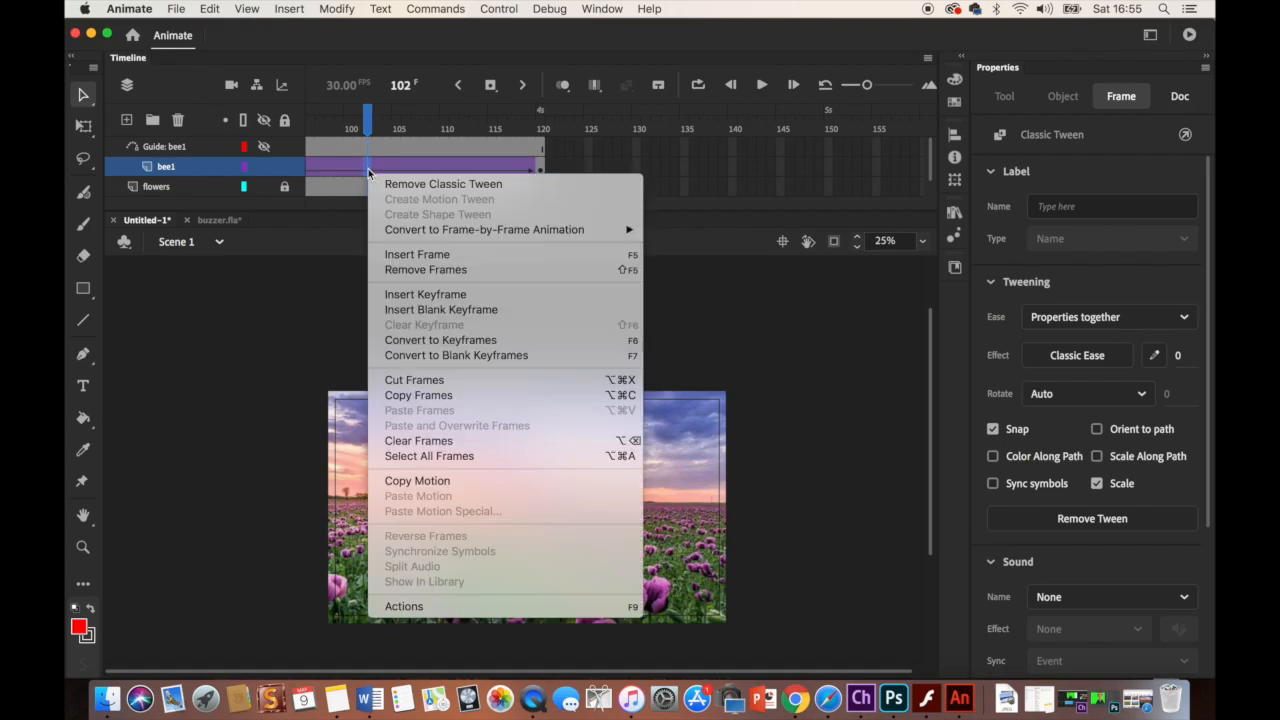
pyautogui.click(407, 296)
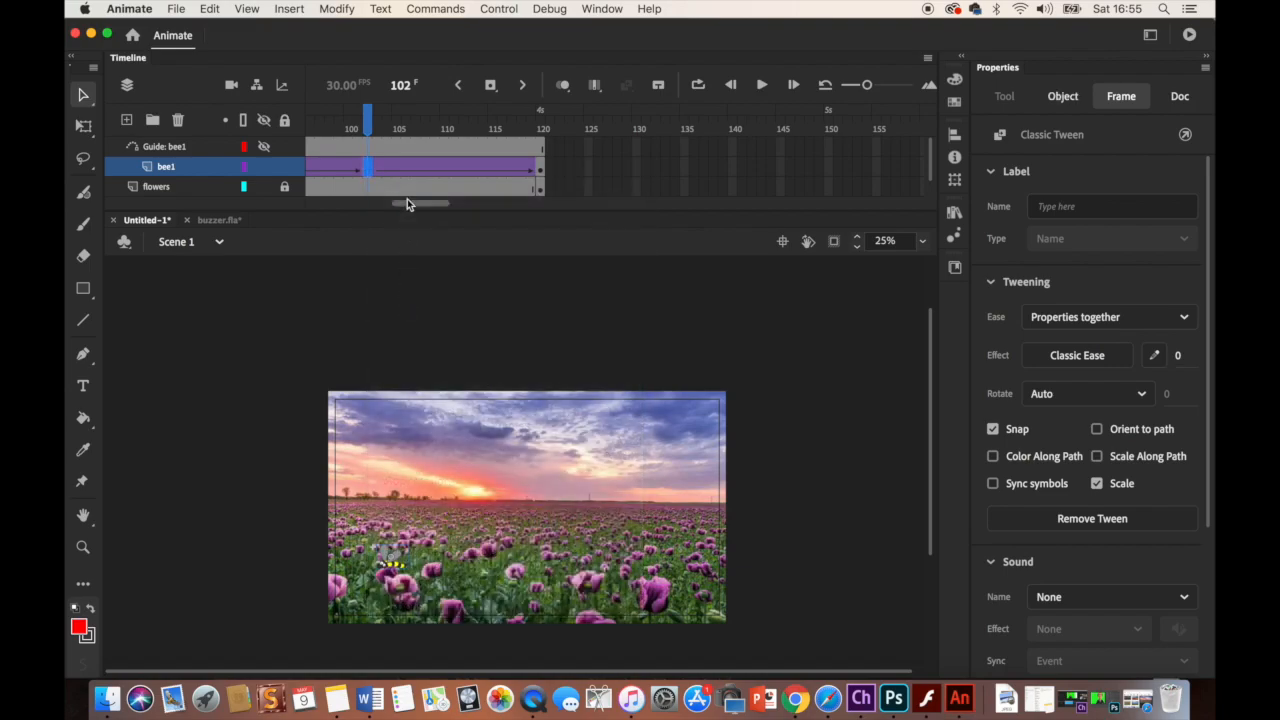
# Insert another keyframe on the bee1 layer at frame 110.
pyautogui.moveTo(368, 122); pyautogui.dragTo(446, 124)
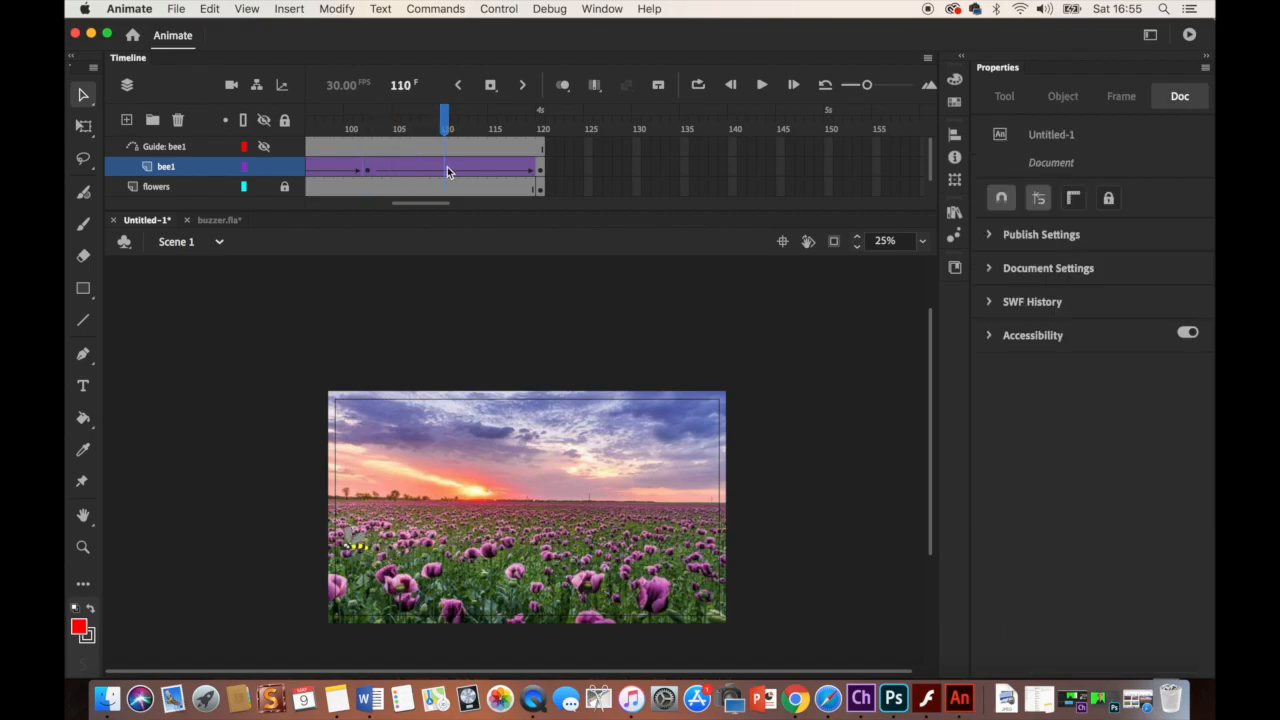
pyautogui.rightClick(447, 167)
pyautogui.click(479, 292)
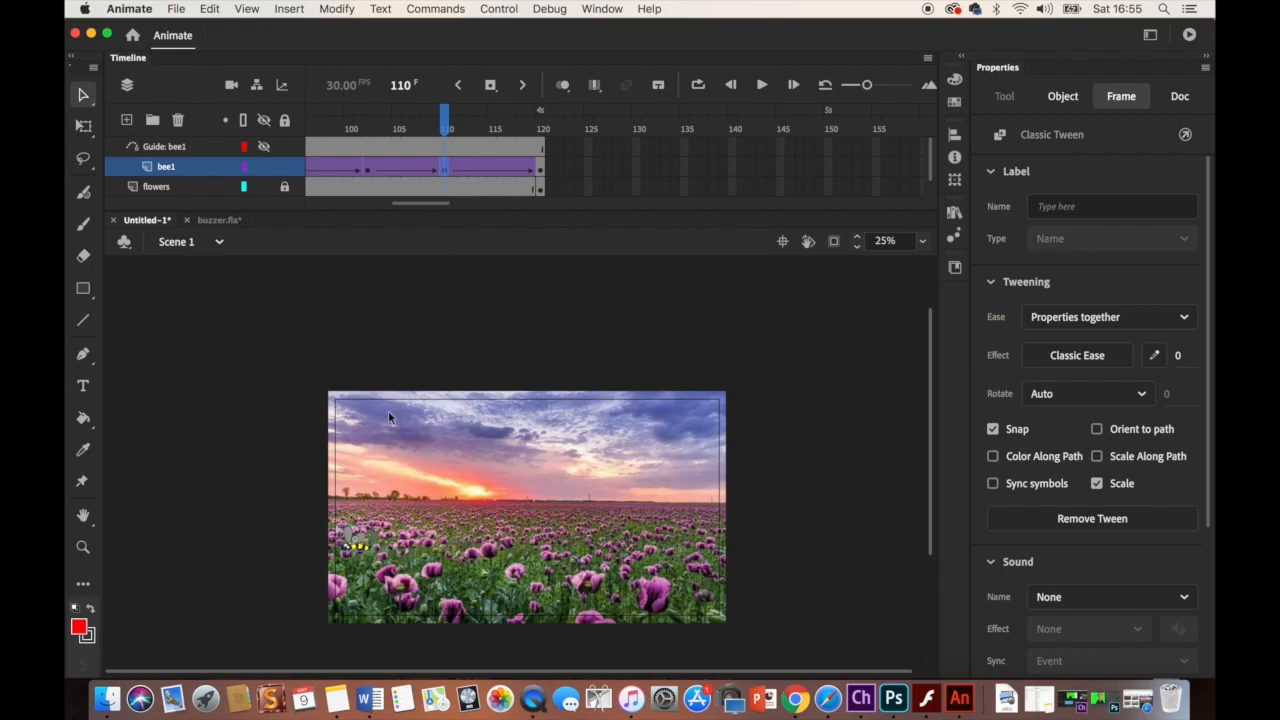
# At frame 110, move the bee back along the displayed guide path onto the last flower, and play the flight from frame 1.
pyautogui.click(362, 548)
pyautogui.click(264, 147)
pyautogui.click(362, 548)
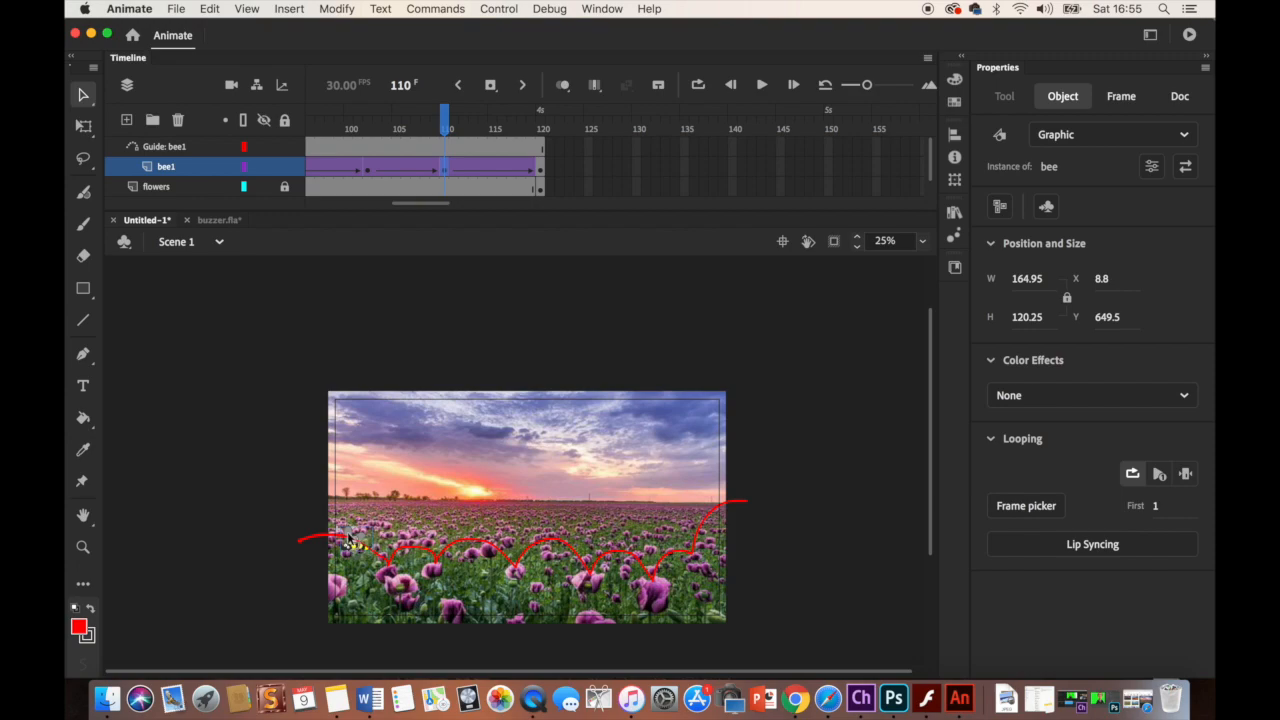
pyautogui.moveTo(354, 541); pyautogui.dragTo(352, 545)
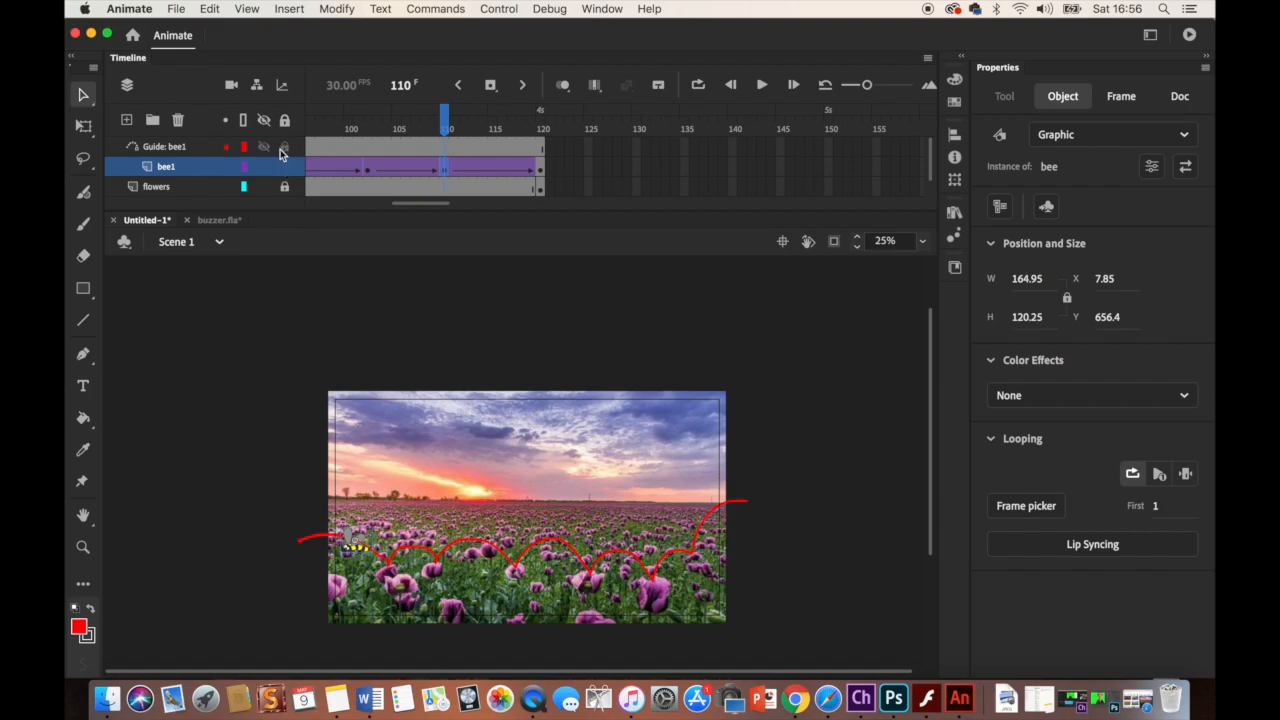
pyautogui.click(224, 170)
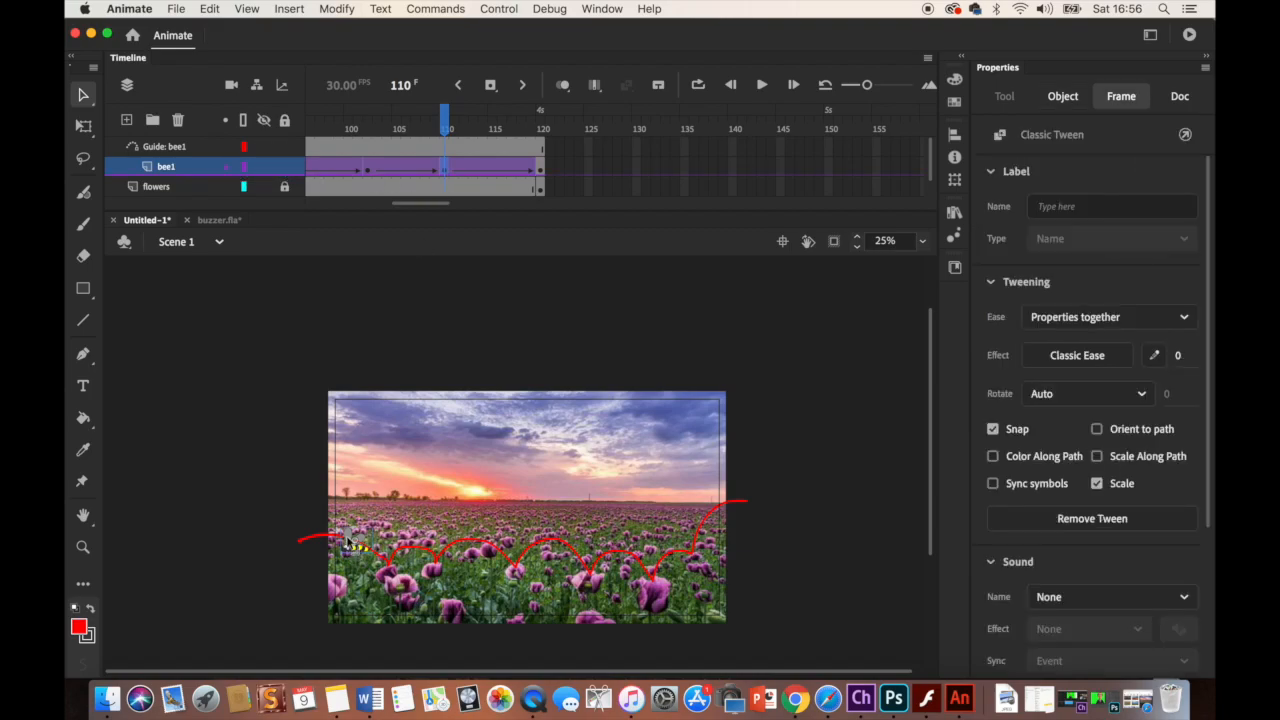
pyautogui.moveTo(354, 533); pyautogui.dragTo(388, 558)
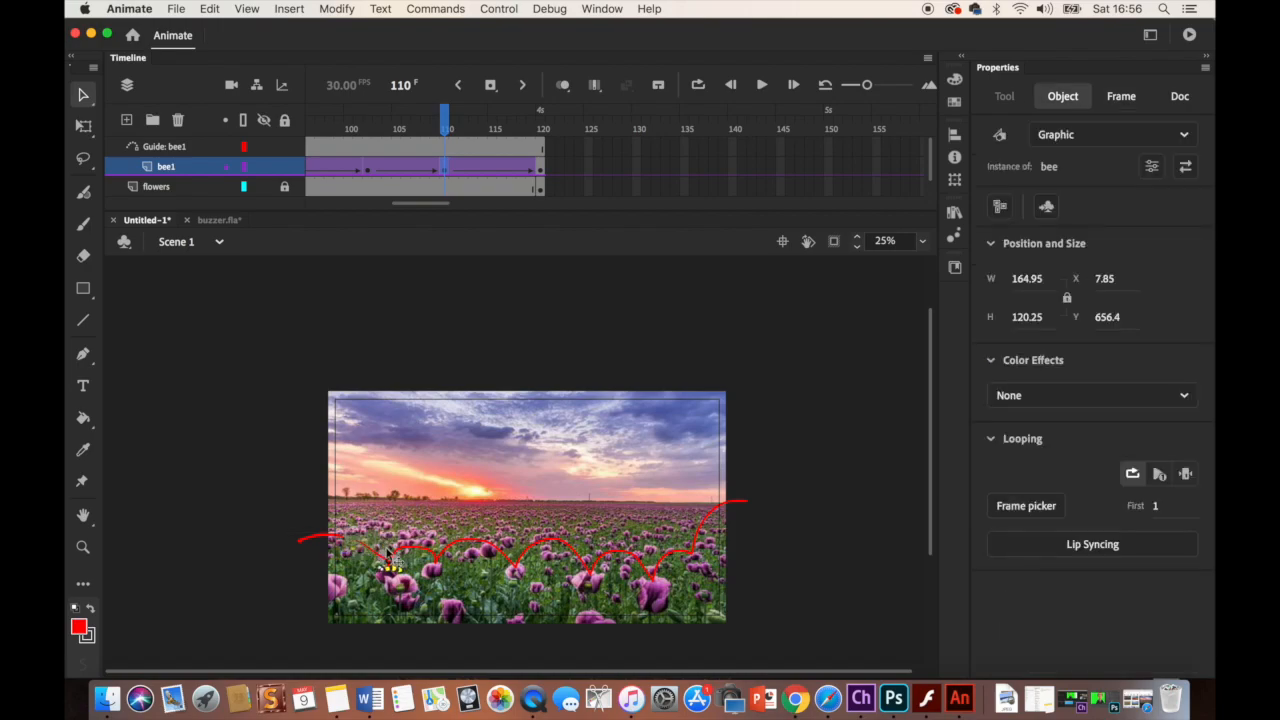
pyautogui.moveTo(445, 158); pyautogui.dragTo(229, 166)
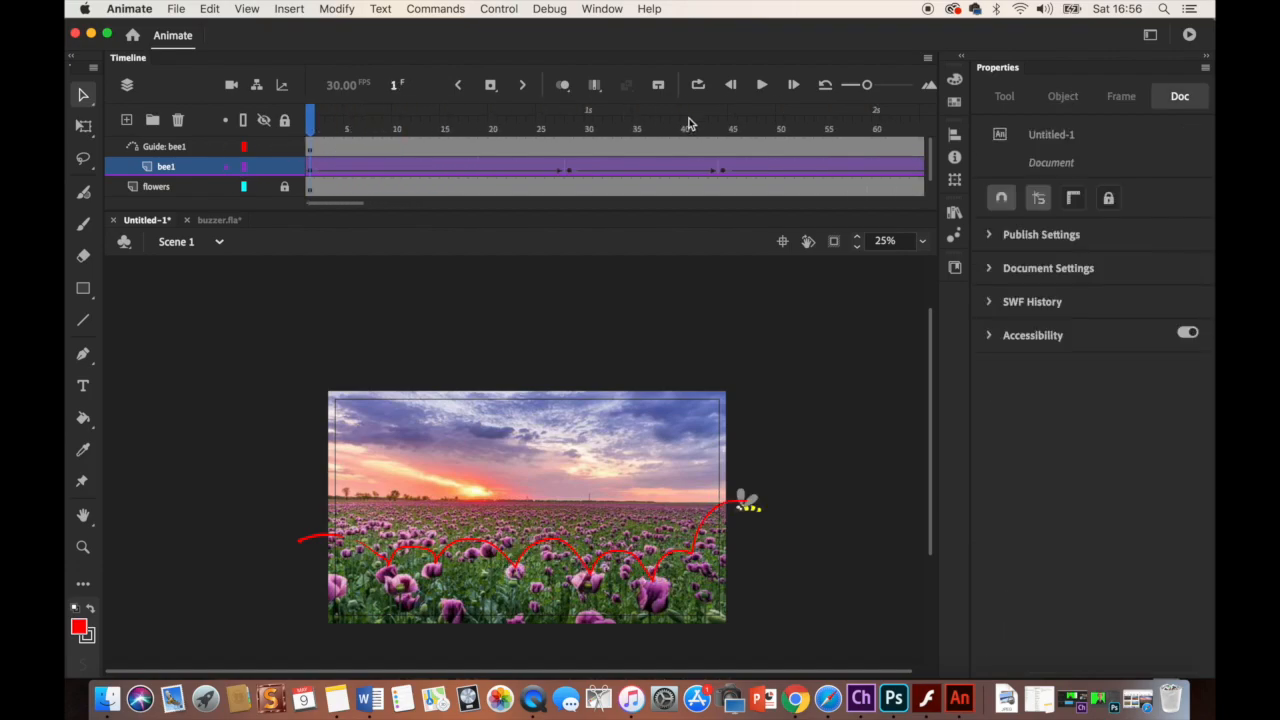
pyautogui.click(762, 88)
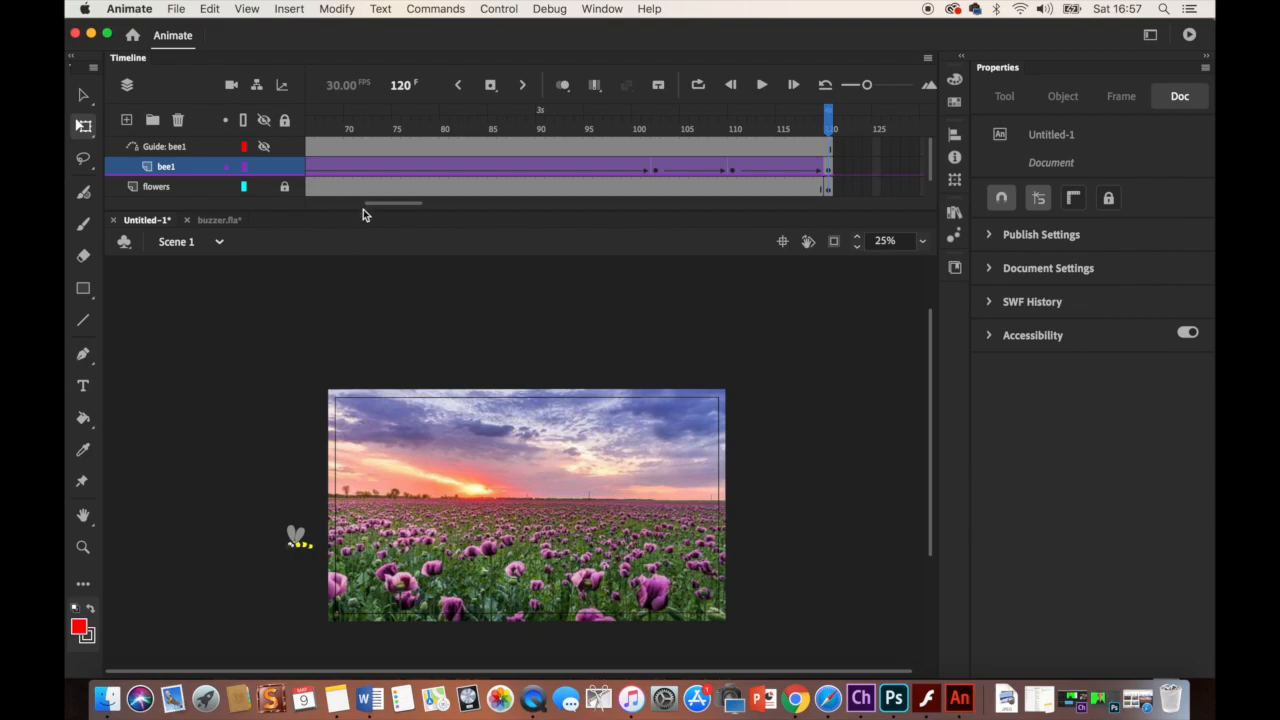
# Add a layer above the guide layer and place the bee symbol from the buzzer.fla library on it at frame 1.
pyautogui.click(194, 148)
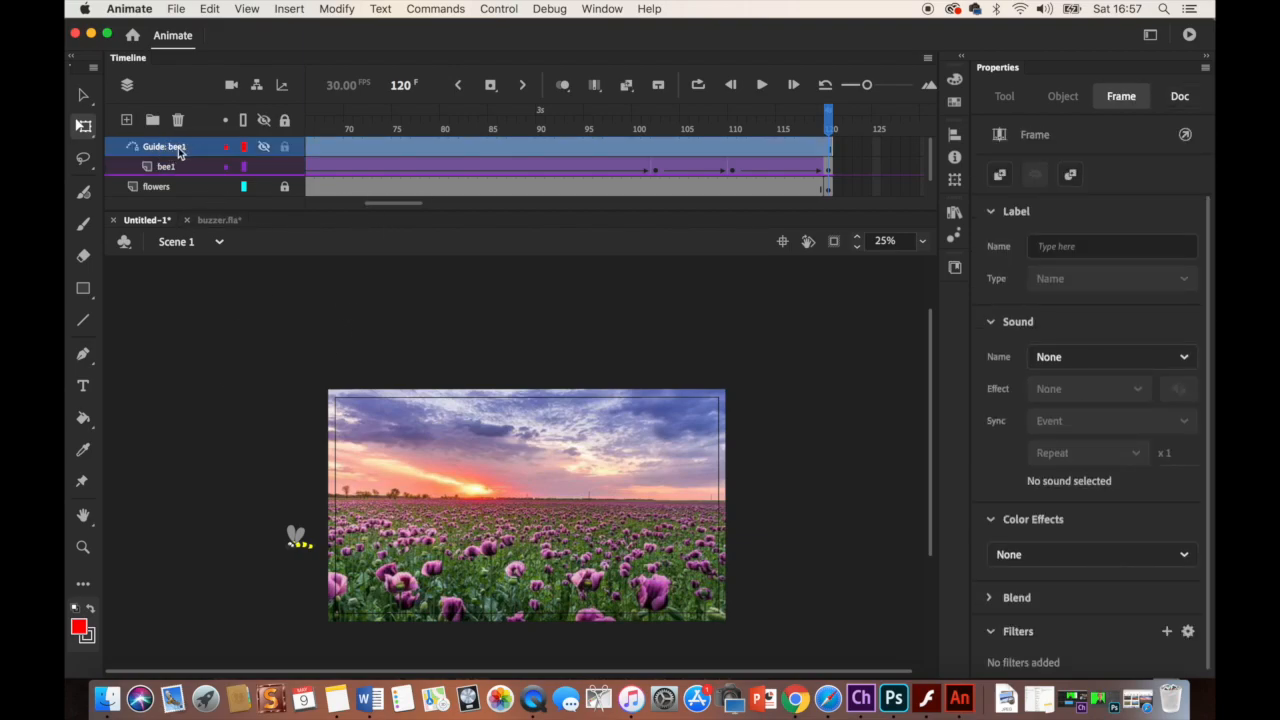
pyautogui.click(126, 121)
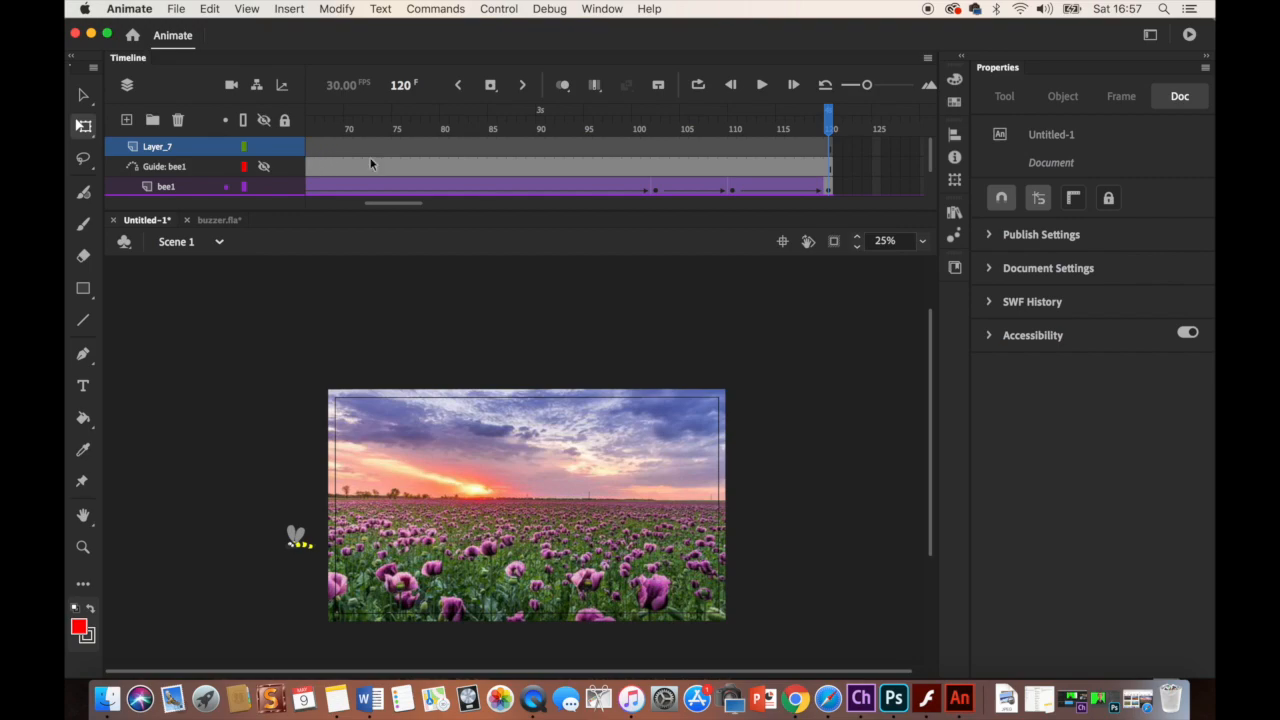
pyautogui.hscroll(-5, 370, 163)
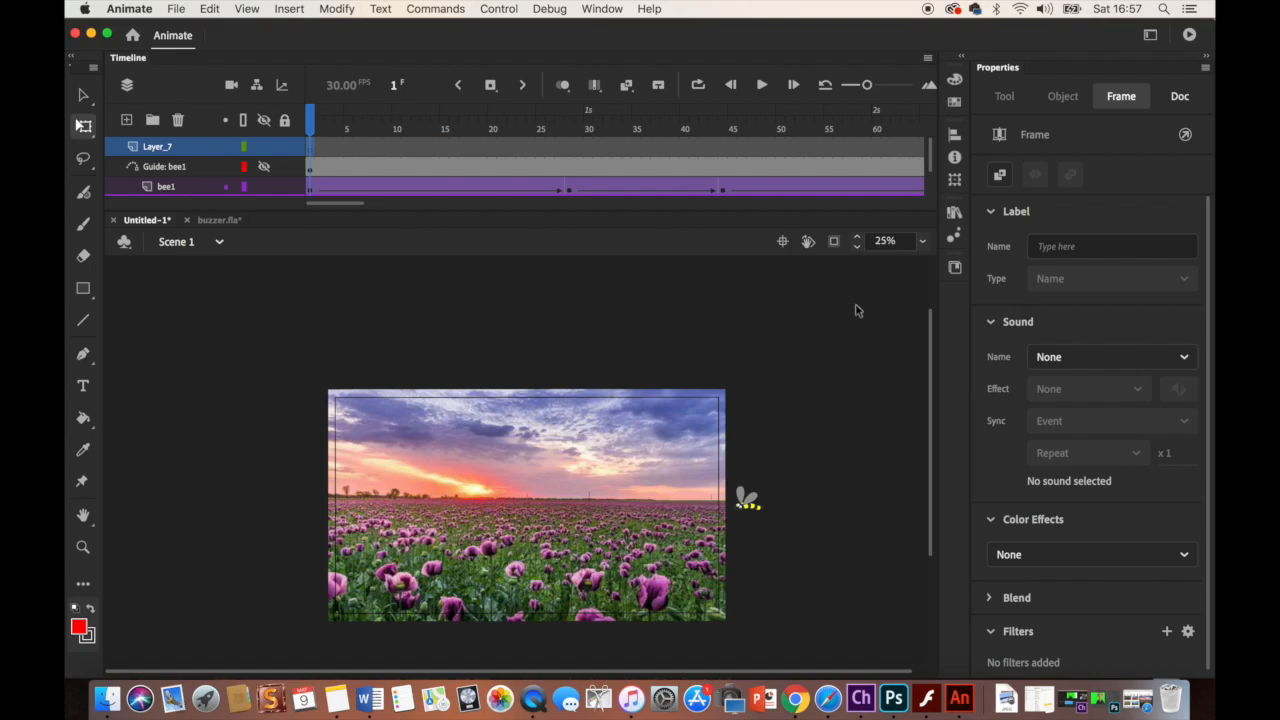
pyautogui.click(955, 212)
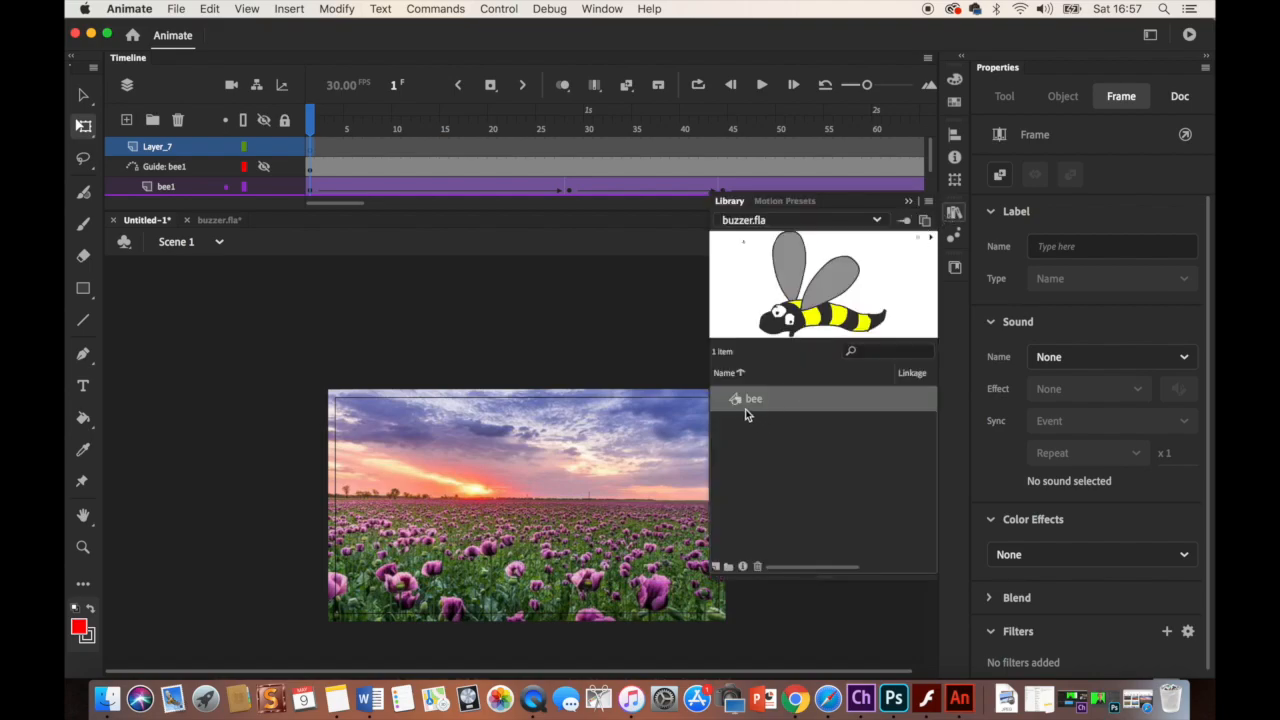
pyautogui.moveTo(745, 400); pyautogui.dragTo(524, 343)
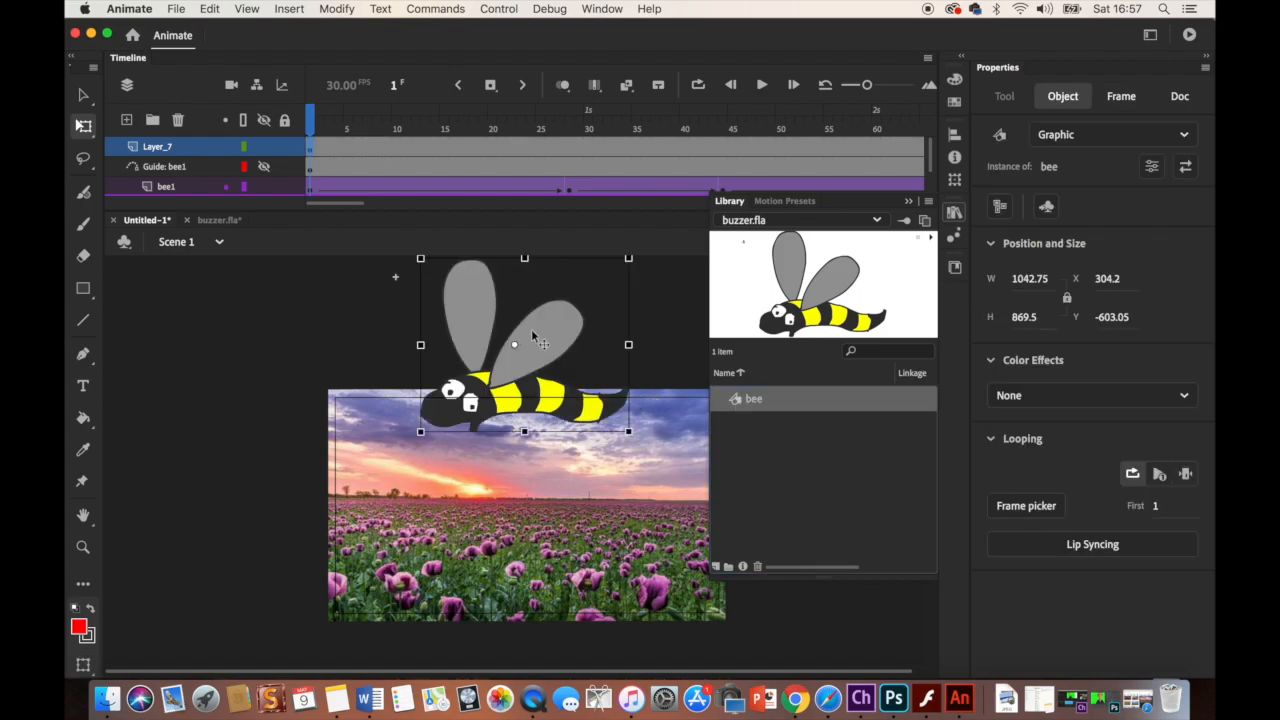
pyautogui.click(680, 302)
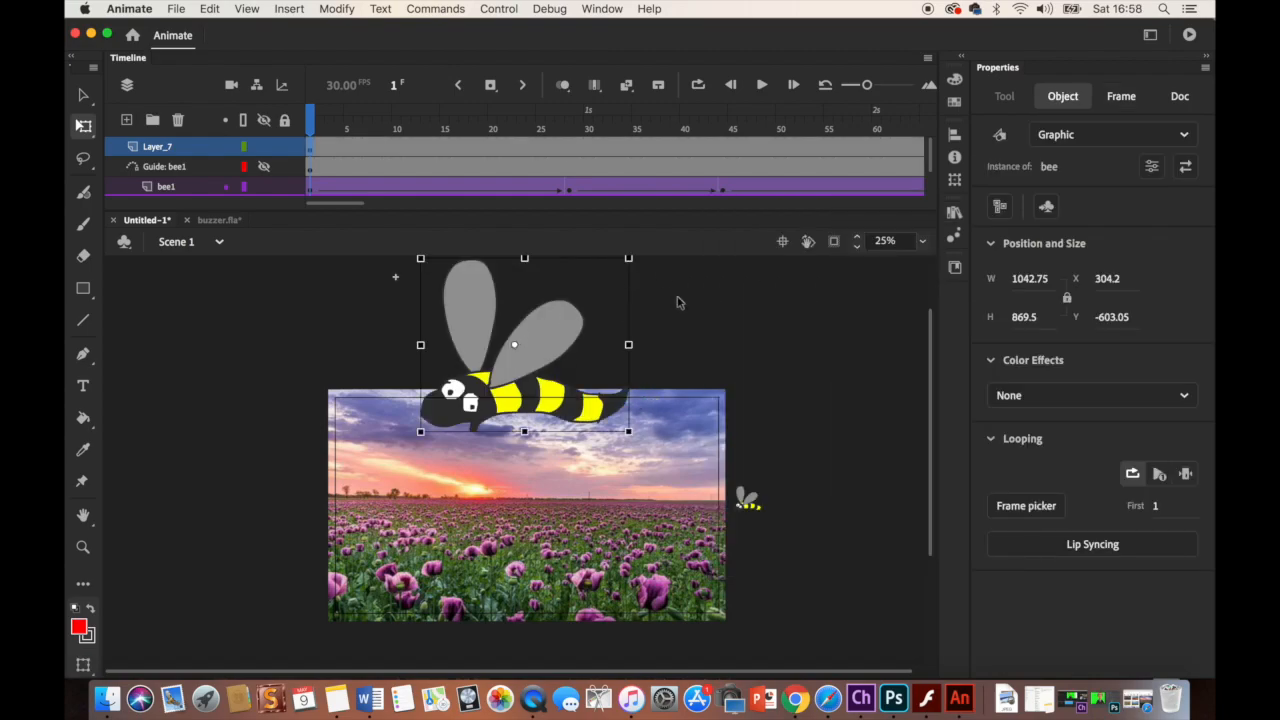
# Move the new bee off the left side of the stage, then shrink and flip it horizontally to about 290 × 214 px.
pyautogui.moveTo(517, 350); pyautogui.dragTo(221, 389)
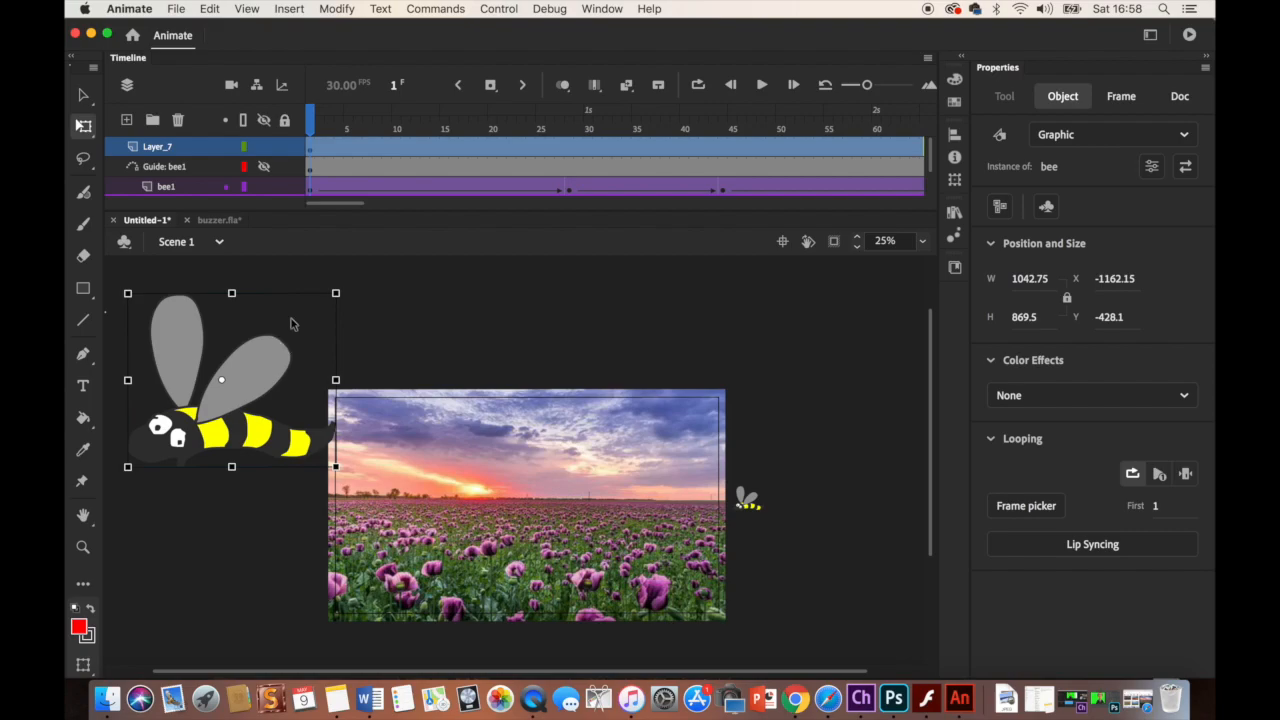
pyautogui.moveTo(336, 293); pyautogui.dragTo(254, 357)
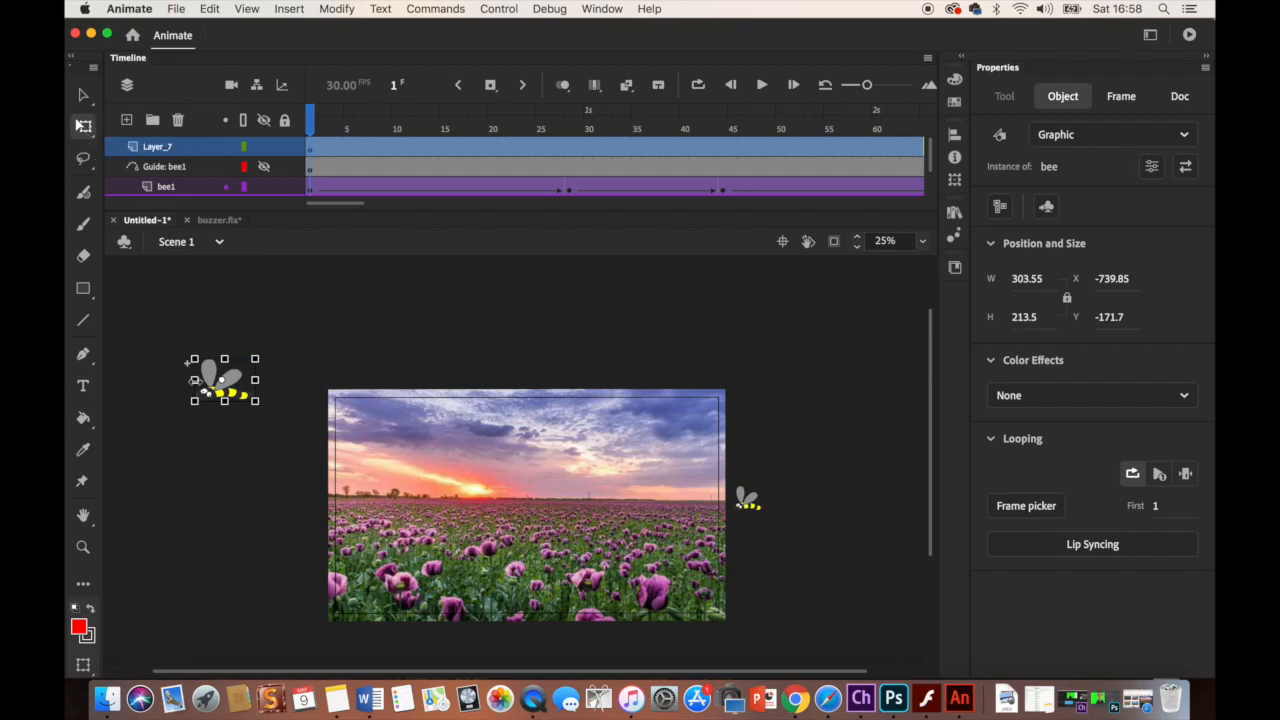
pyautogui.moveTo(195, 380); pyautogui.dragTo(250, 378)
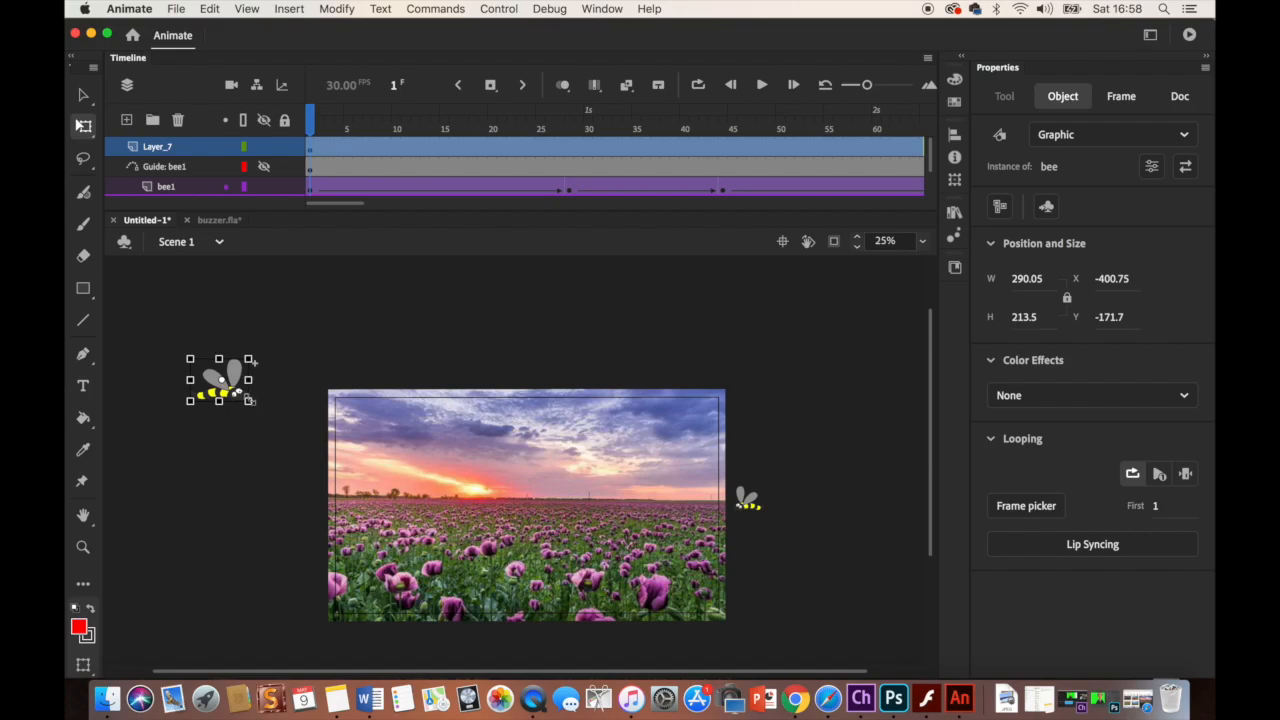
# Move the new bee closer to the stage's left edge and shrink it to about 153 × 117 px.
pyautogui.moveTo(250, 400); pyautogui.dragTo(303, 459)
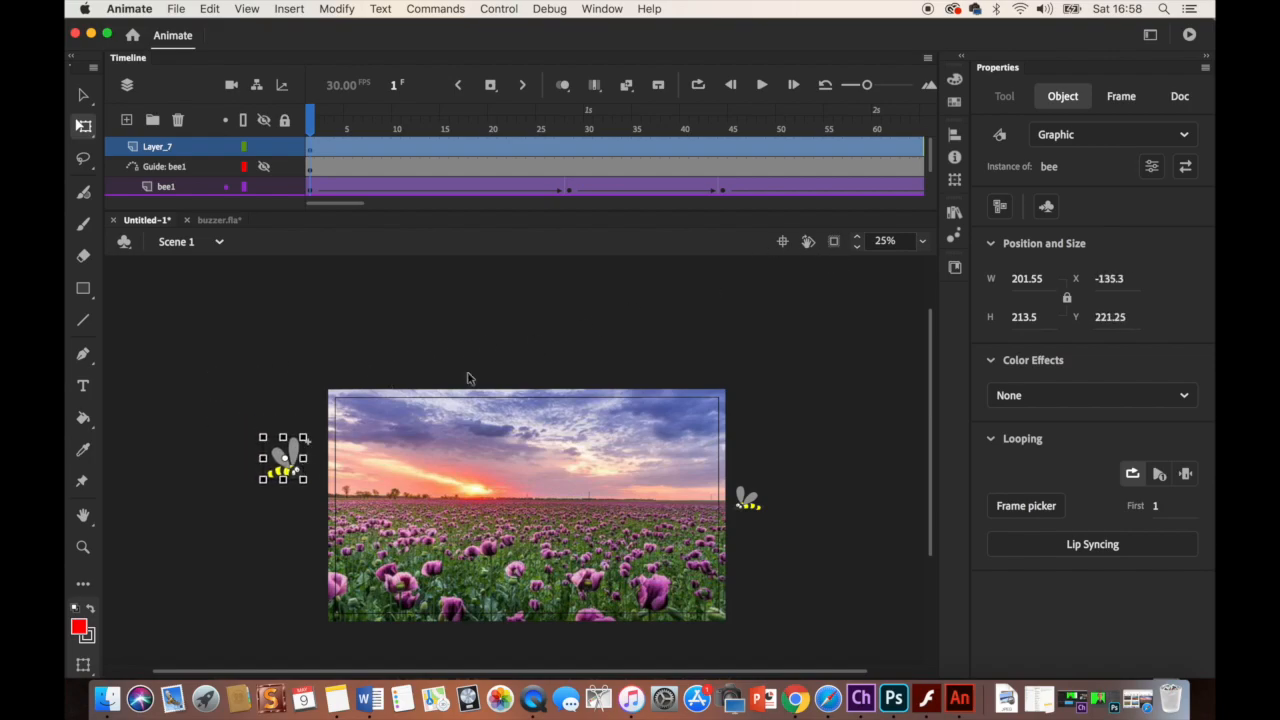
pyautogui.click(922, 241)
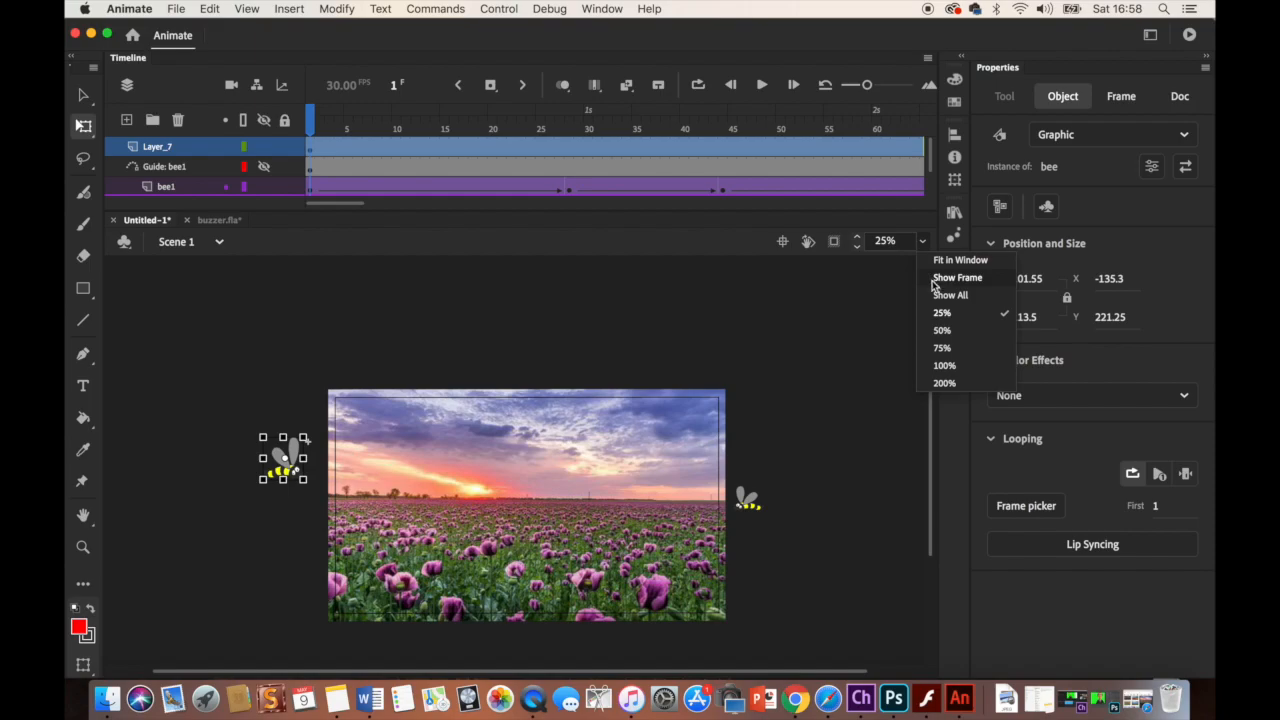
pyautogui.click(940, 329)
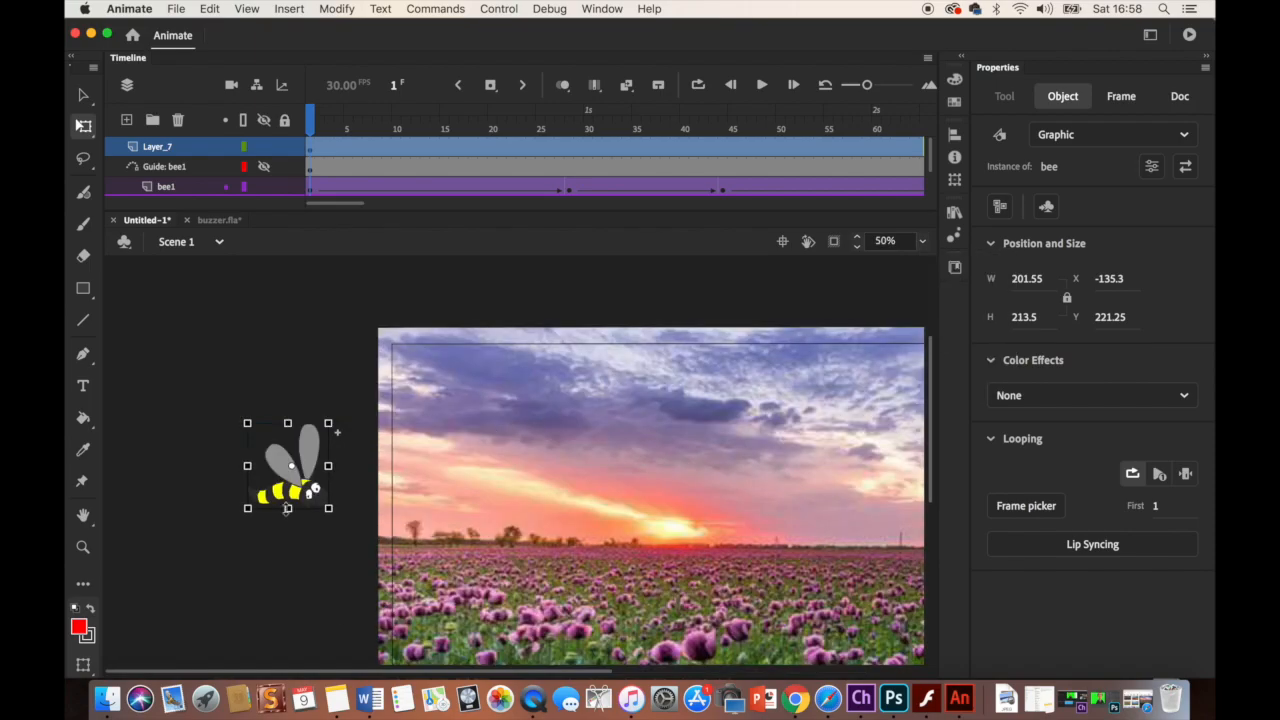
pyautogui.moveTo(328, 508); pyautogui.dragTo(319, 498)
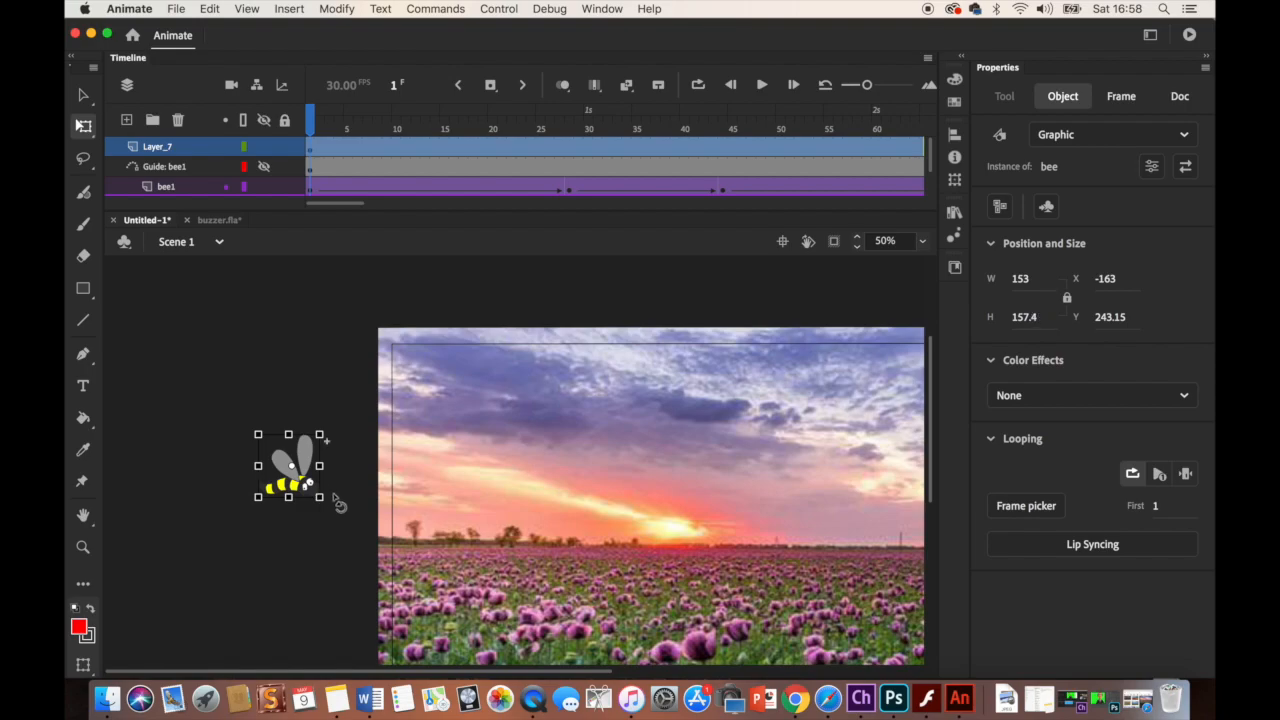
pyautogui.moveTo(321, 436); pyautogui.dragTo(319, 445)
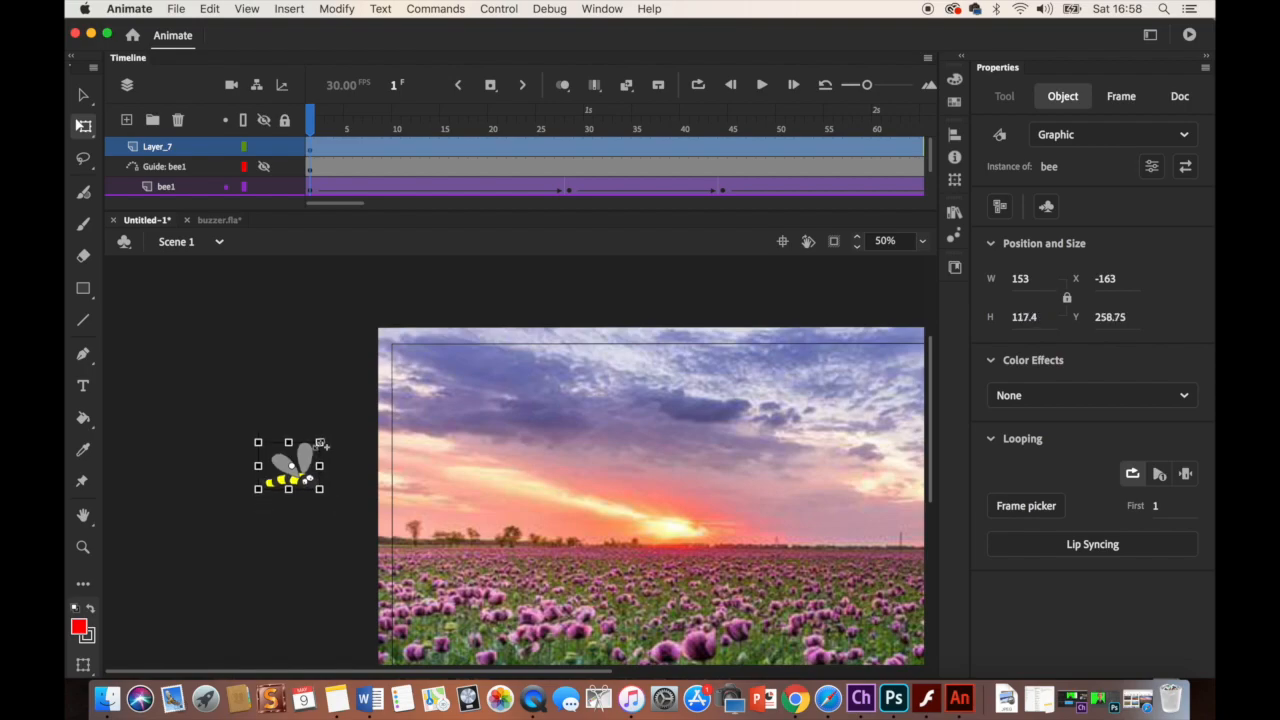
pyautogui.click(352, 445)
pyautogui.scroll(-5, 362, 482)
pyautogui.scroll(5, 362, 482)
pyautogui.hscroll(2, 362, 482)
pyautogui.scroll(1, 362, 482)
pyautogui.scroll(-2, 362, 482)
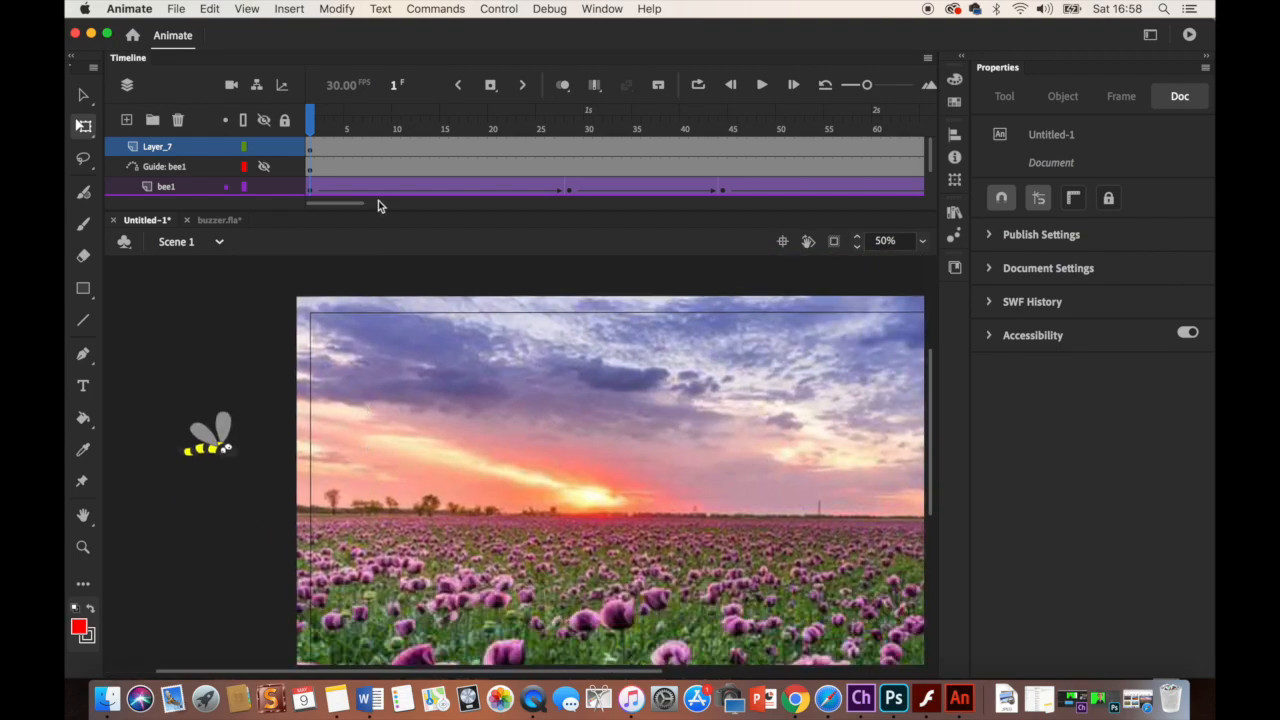
# Add a classic motion guide to the new bee's layer and rename the bee layer bee2.
pyautogui.click(309, 152)
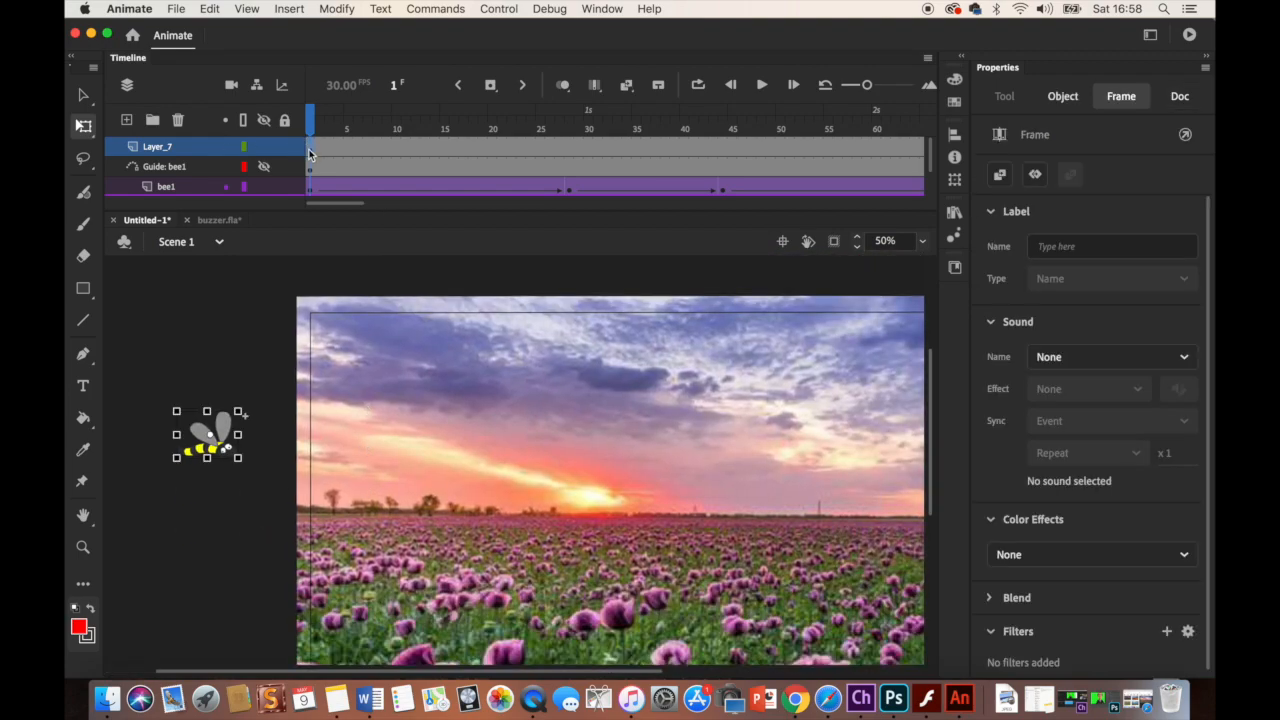
pyautogui.click(162, 149)
pyautogui.rightClick(162, 149)
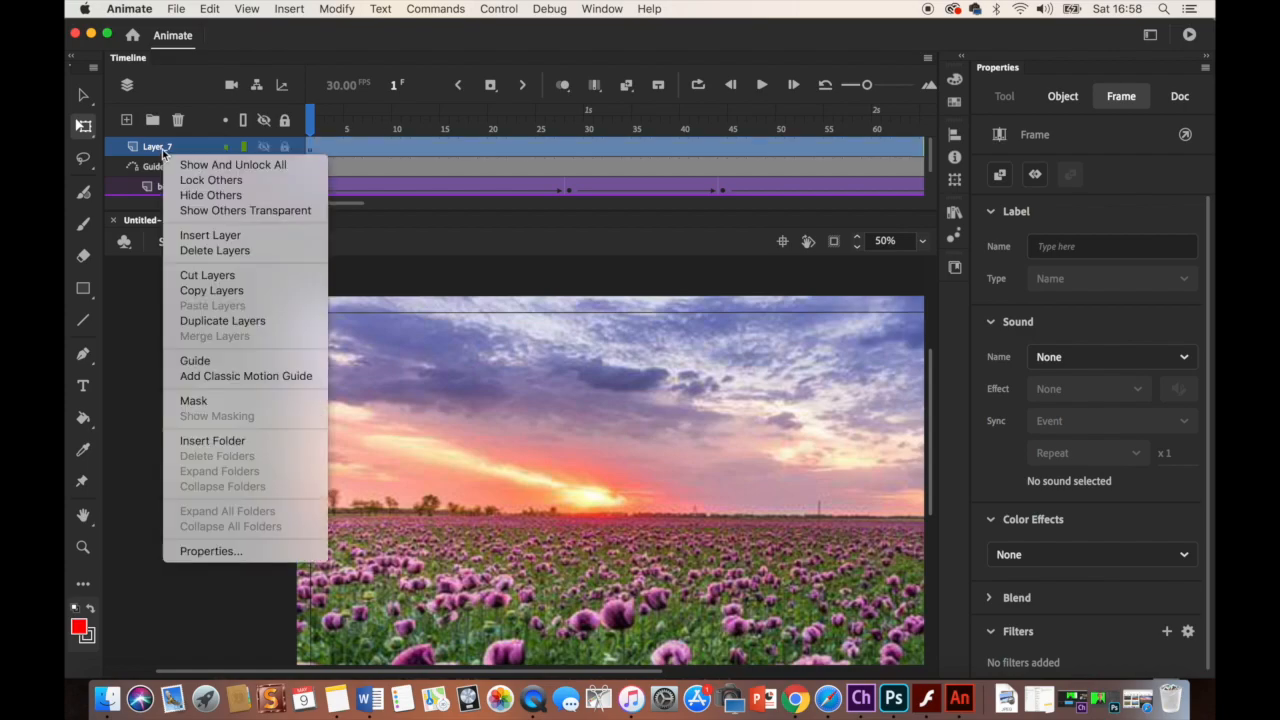
pyautogui.click(210, 378)
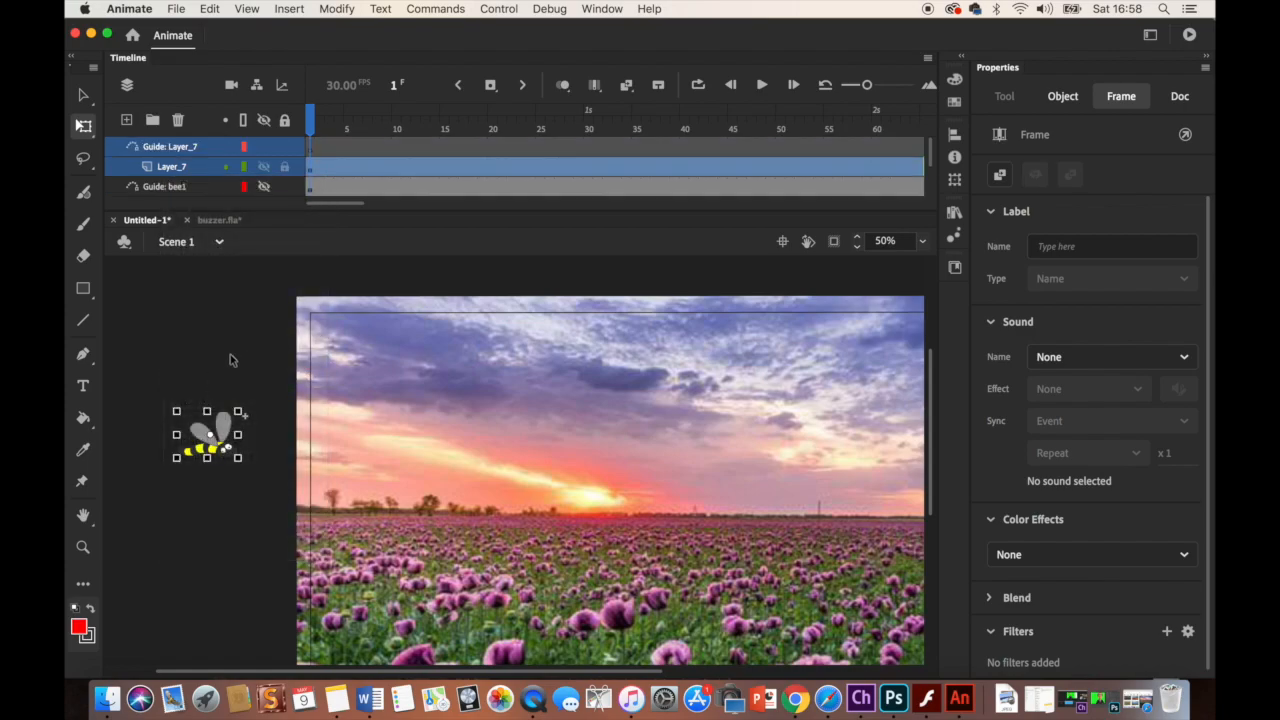
pyautogui.doubleClick(173, 167)
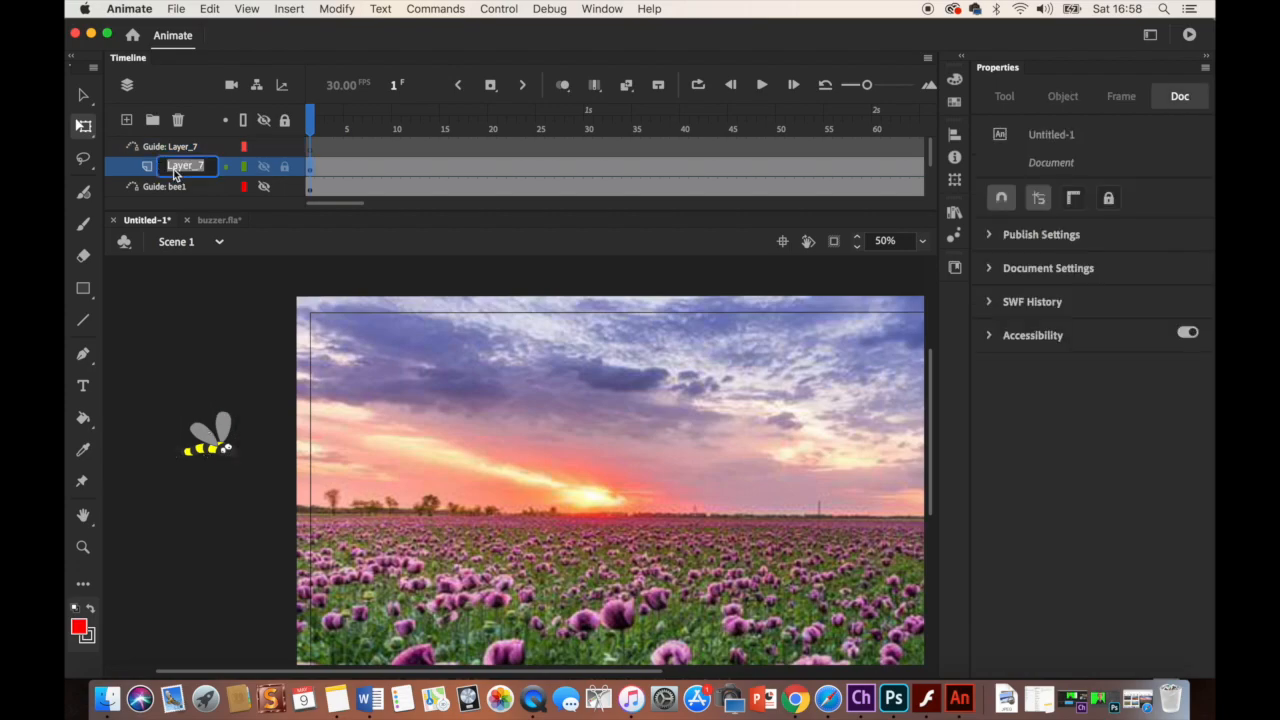
pyautogui.write('bee2')
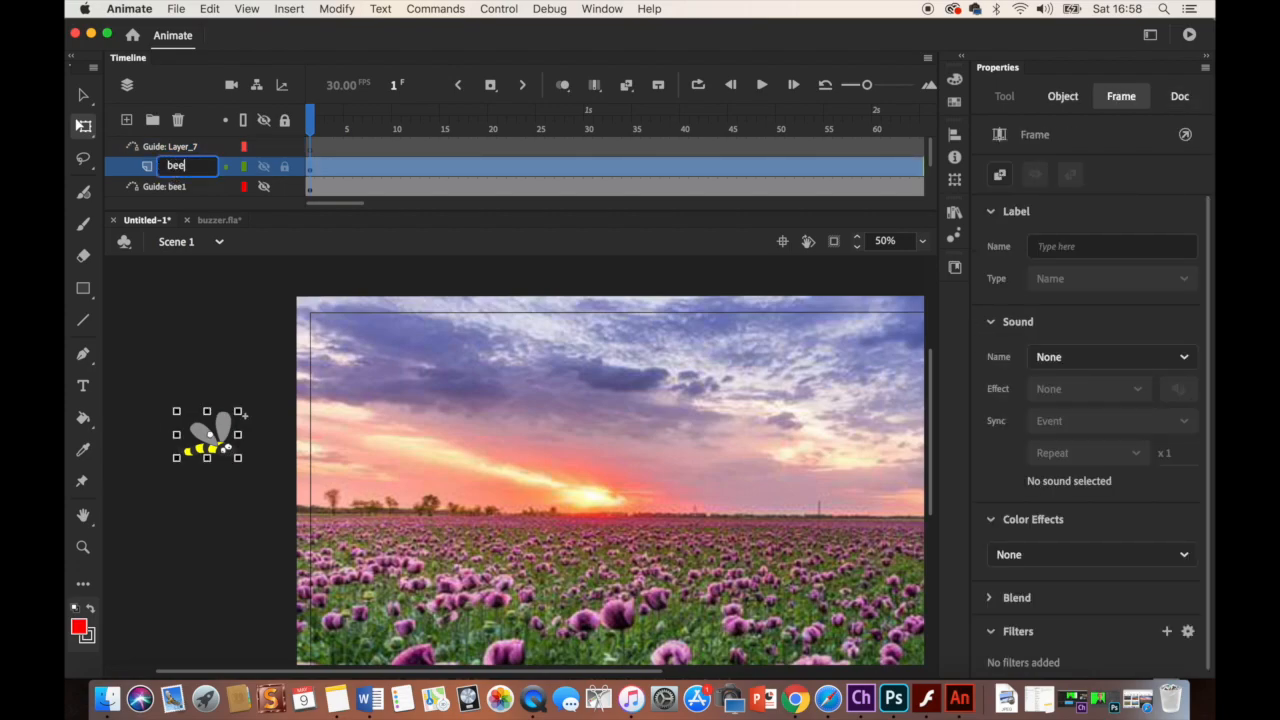
pyautogui.click(190, 306)
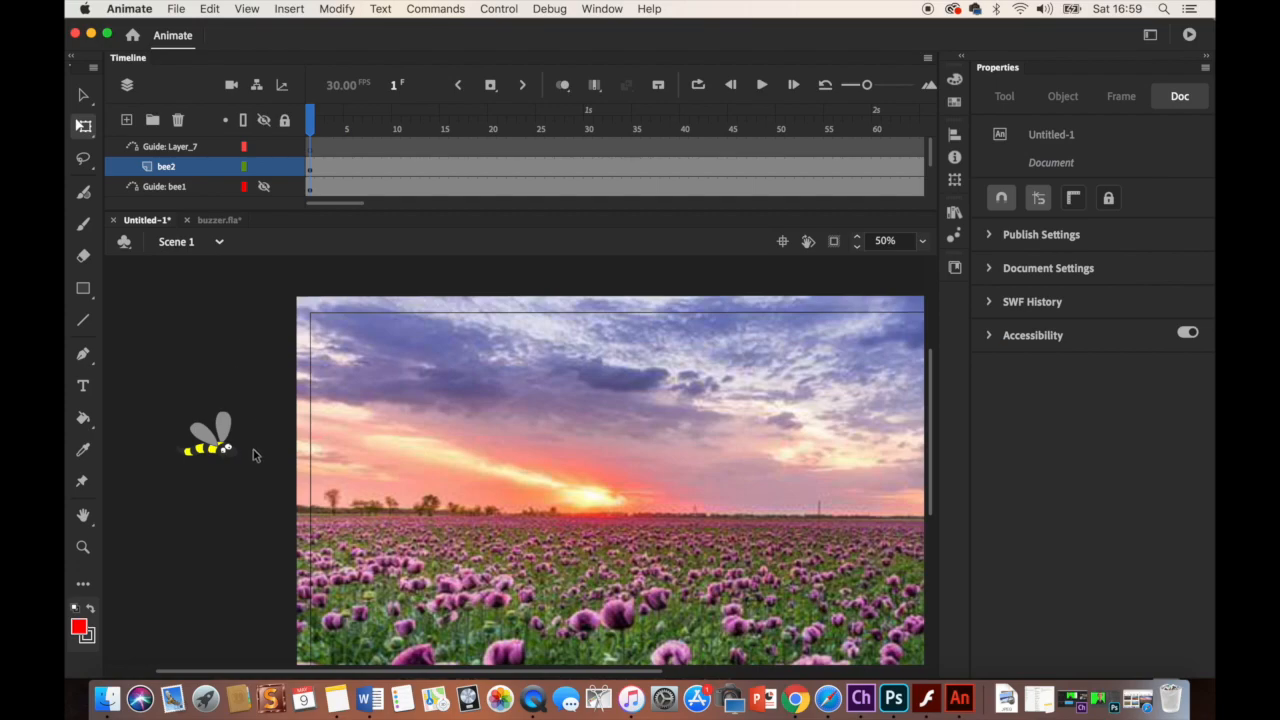
# On the new guide layer, paint a red Classic Brush path from the left bee down onto a flower and over to the next one.
pyautogui.scroll(-5, 362, 458)
pyautogui.scroll(5, 362, 460)
pyautogui.hscroll(3, 362, 460)
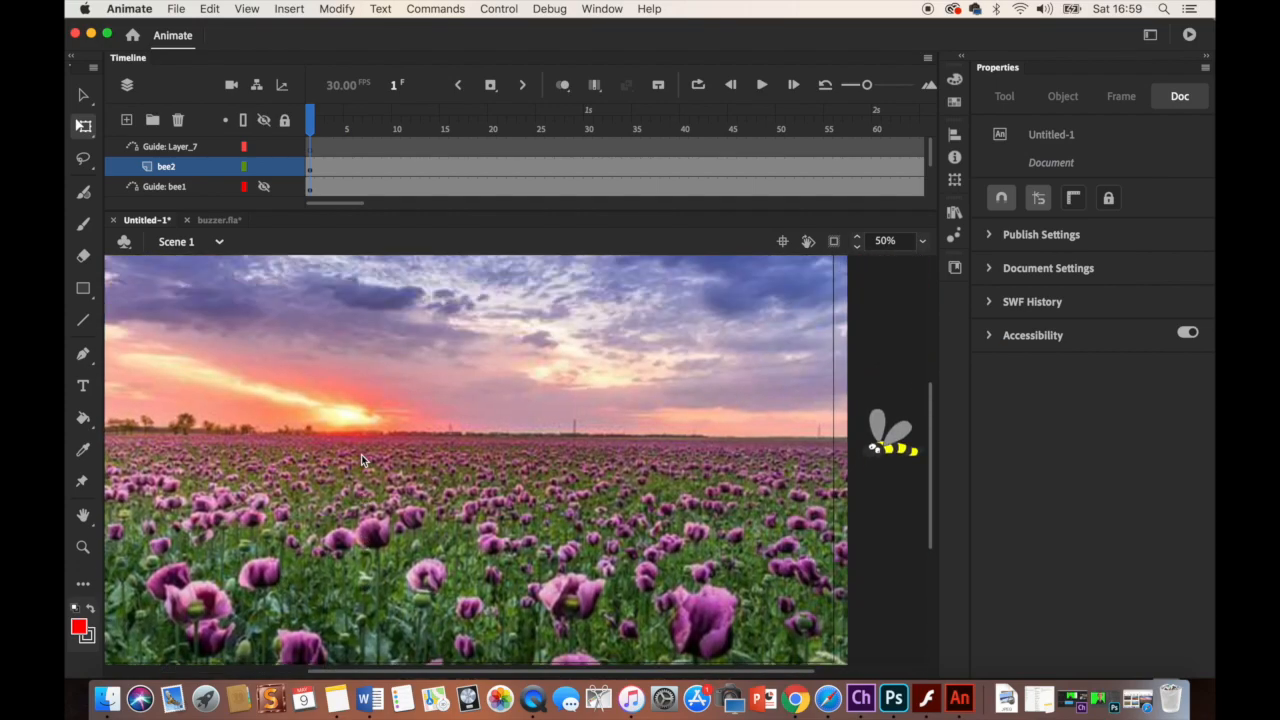
pyautogui.hscroll(-3, 362, 460)
pyautogui.hscroll(3, 361, 454)
pyautogui.hscroll(-5, 361, 454)
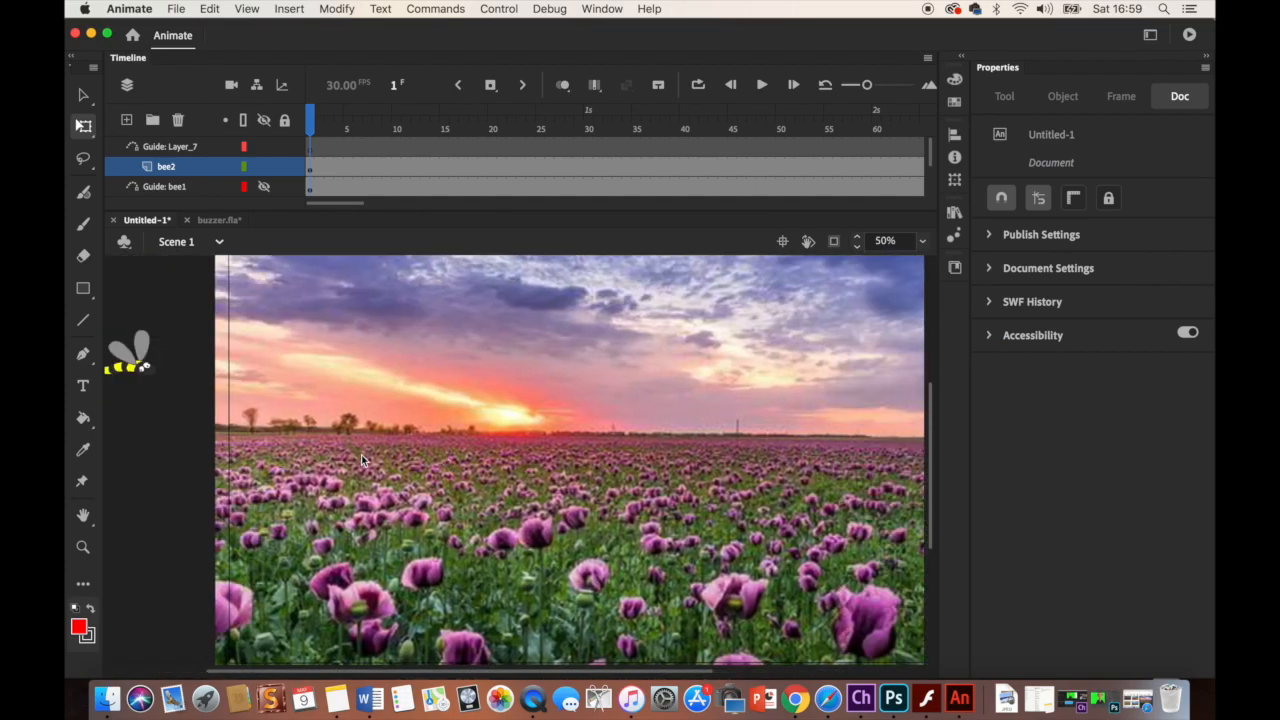
pyautogui.click(311, 150)
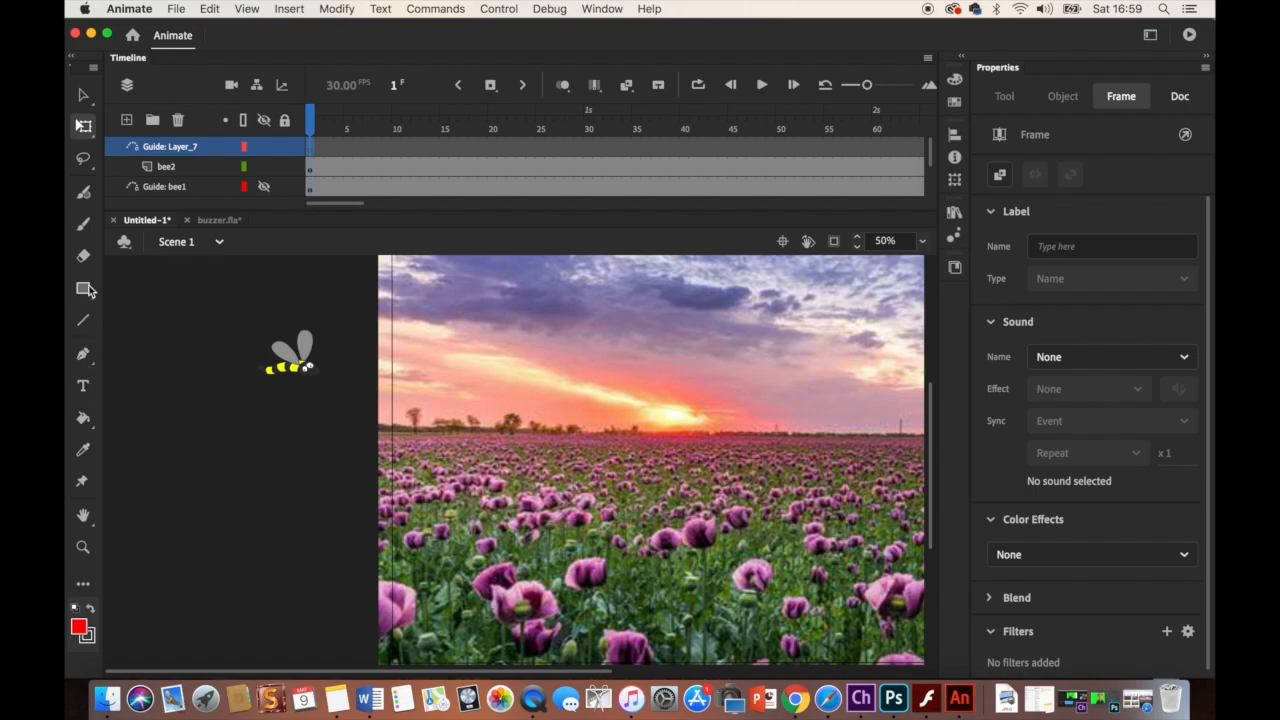
pyautogui.click(84, 223)
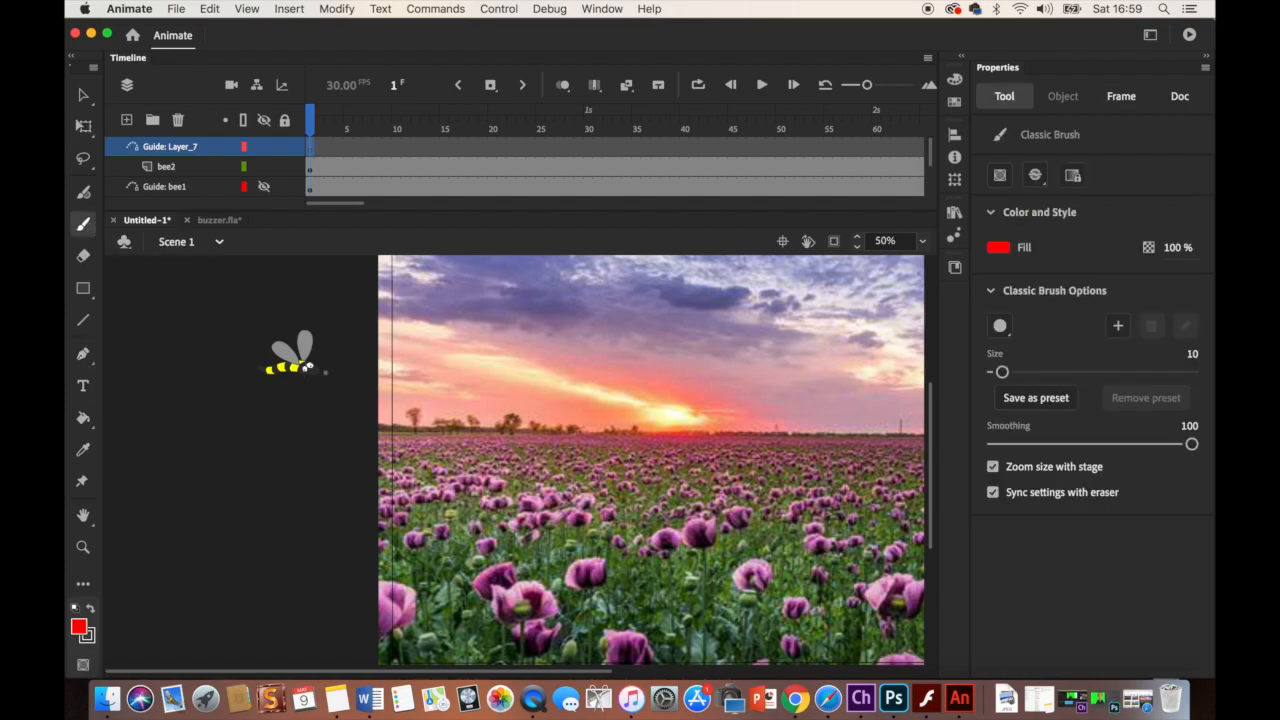
pyautogui.moveTo(326, 368)
pyautogui.mouseDown()
pyautogui.moveTo(412, 387)
pyautogui.moveTo(487, 539)
pyautogui.mouseUp()
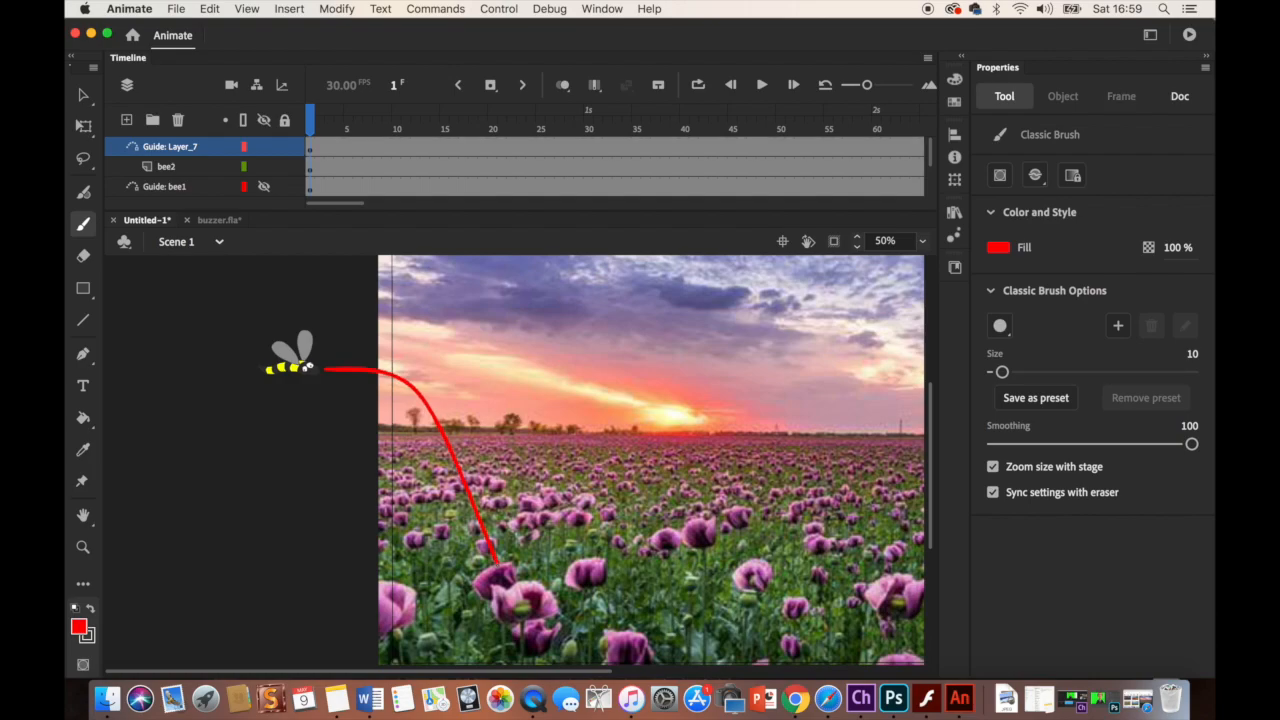
pyautogui.moveTo(515, 537)
pyautogui.mouseDown()
pyautogui.moveTo(538, 515)
pyautogui.moveTo(588, 497)
pyautogui.mouseUp()
# Extend the red guide path in arcs from flower to flower until it runs off the right side of the stage.
pyautogui.scroll(-3, 692, 525)
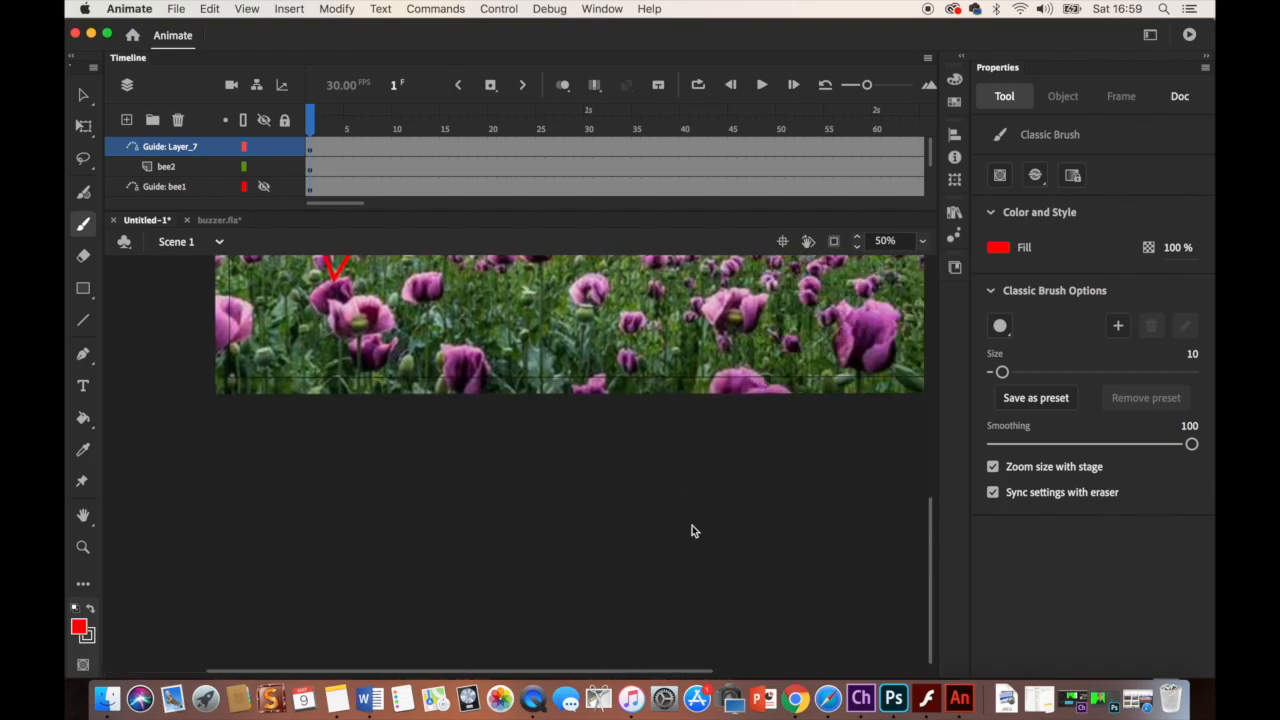
pyautogui.hscroll(5, 692, 525)
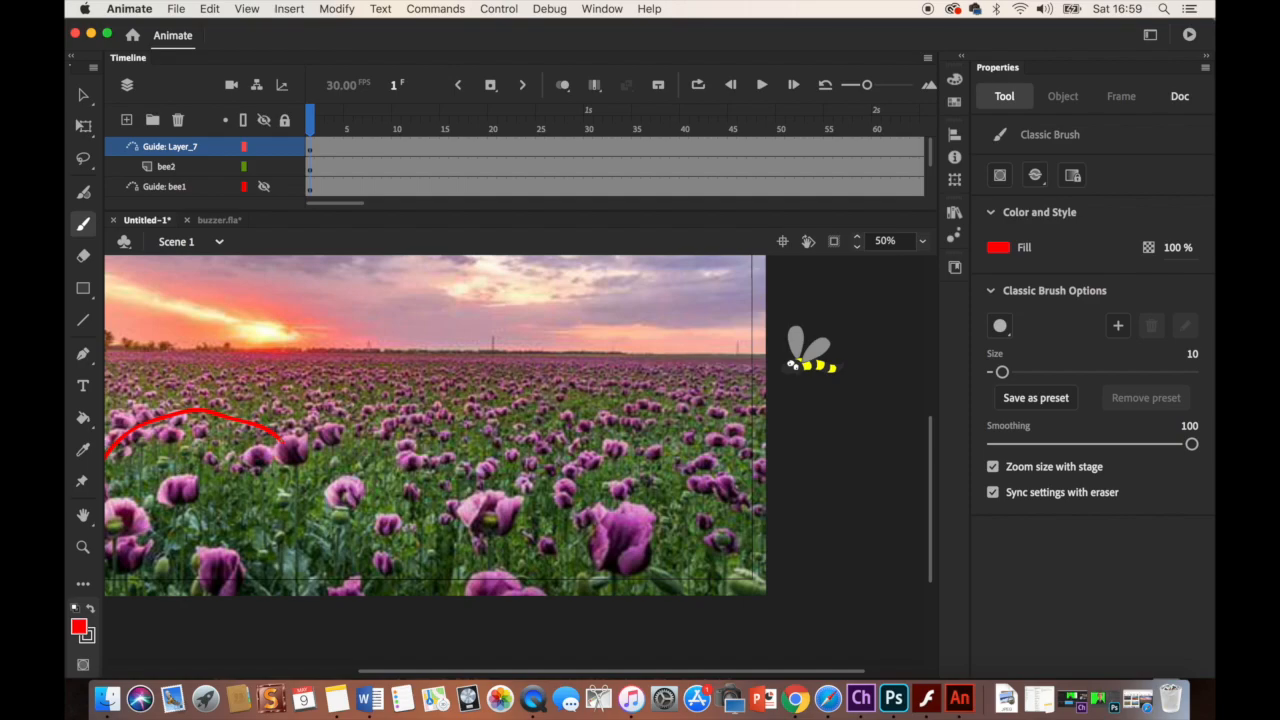
pyautogui.moveTo(281, 439); pyautogui.dragTo(307, 411)
pyautogui.moveTo(386, 416)
pyautogui.mouseDown()
pyautogui.moveTo(446, 385)
pyautogui.moveTo(498, 393)
pyautogui.mouseUp()
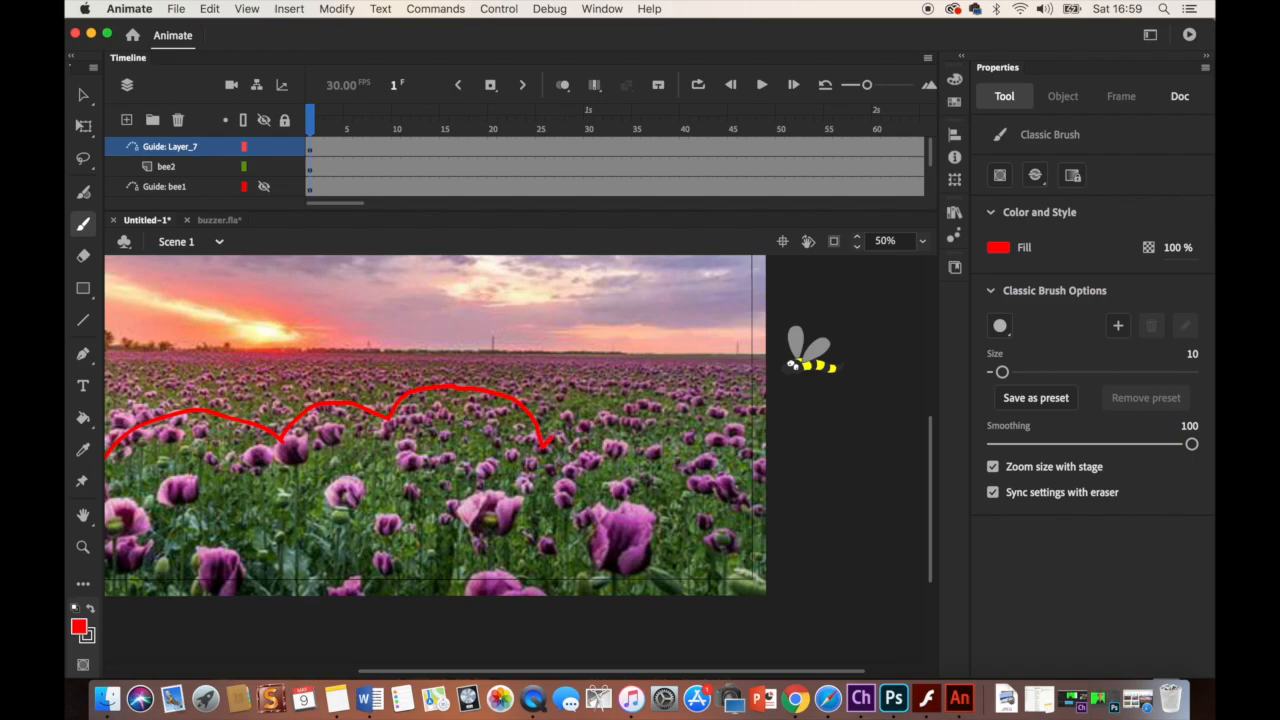
pyautogui.moveTo(620, 423)
pyautogui.mouseDown()
pyautogui.moveTo(652, 448)
pyautogui.moveTo(700, 439)
pyautogui.moveTo(715, 476)
pyautogui.moveTo(829, 430)
pyautogui.mouseUp()
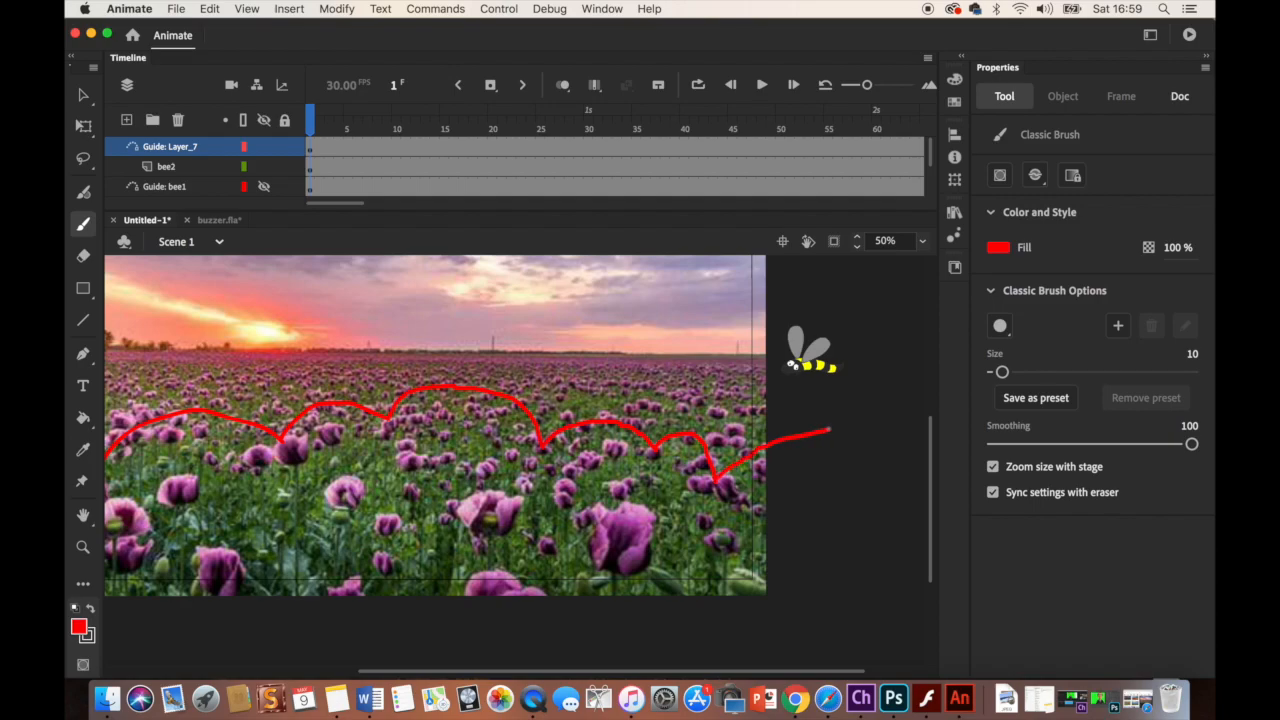
# At frame 1 of the bee2 layer, move the bee onto the starting end of the red guide path.
pyautogui.hscroll(-8, 777, 479)
pyautogui.scroll(5, 777, 479)
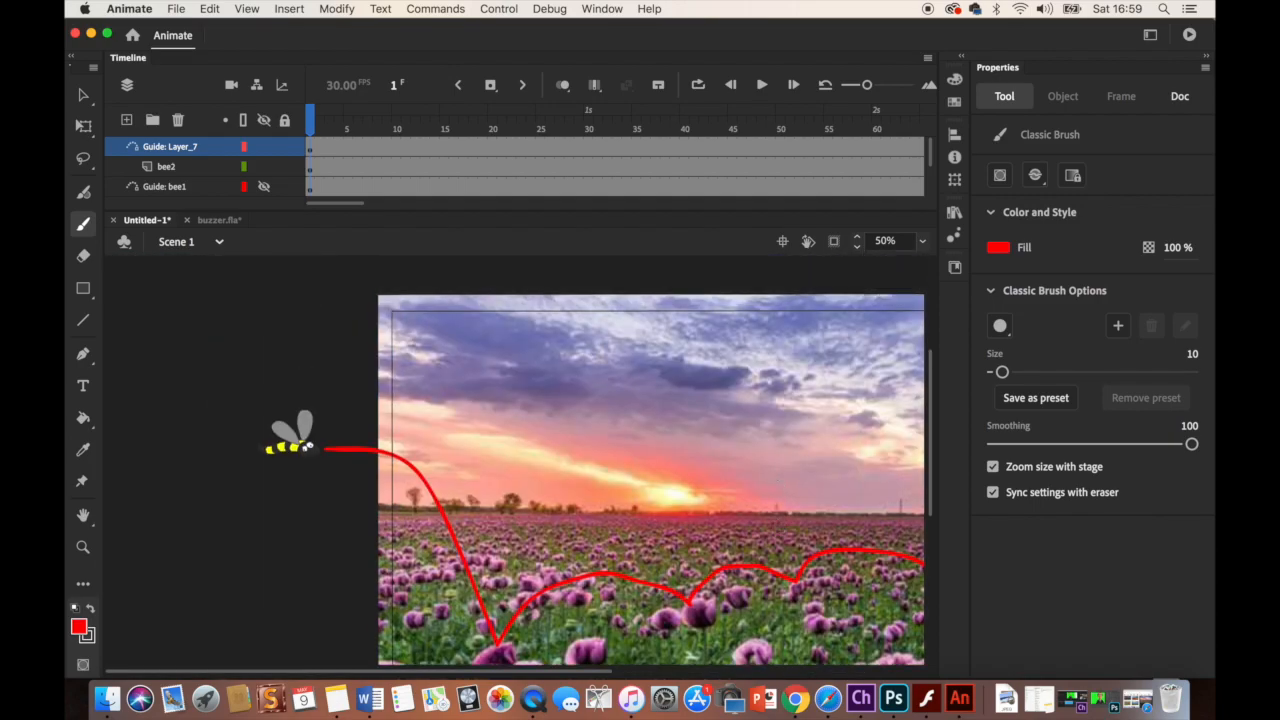
pyautogui.click(310, 149)
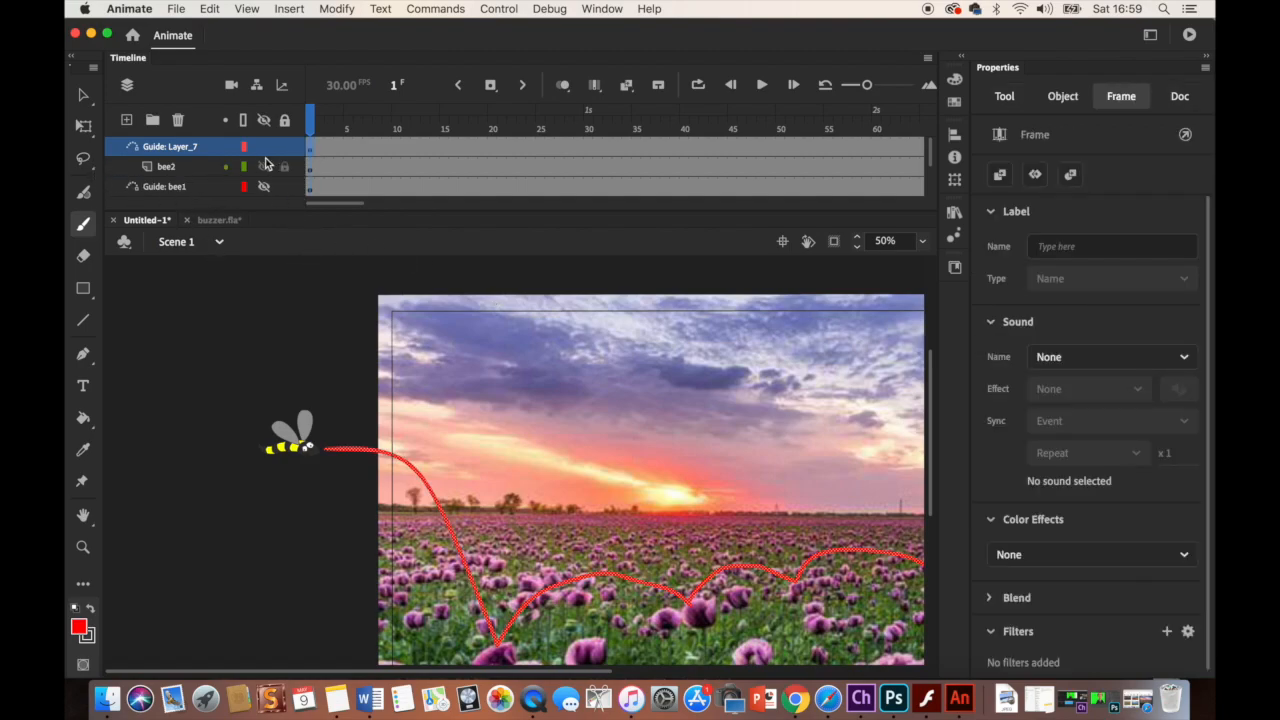
pyautogui.click(310, 167)
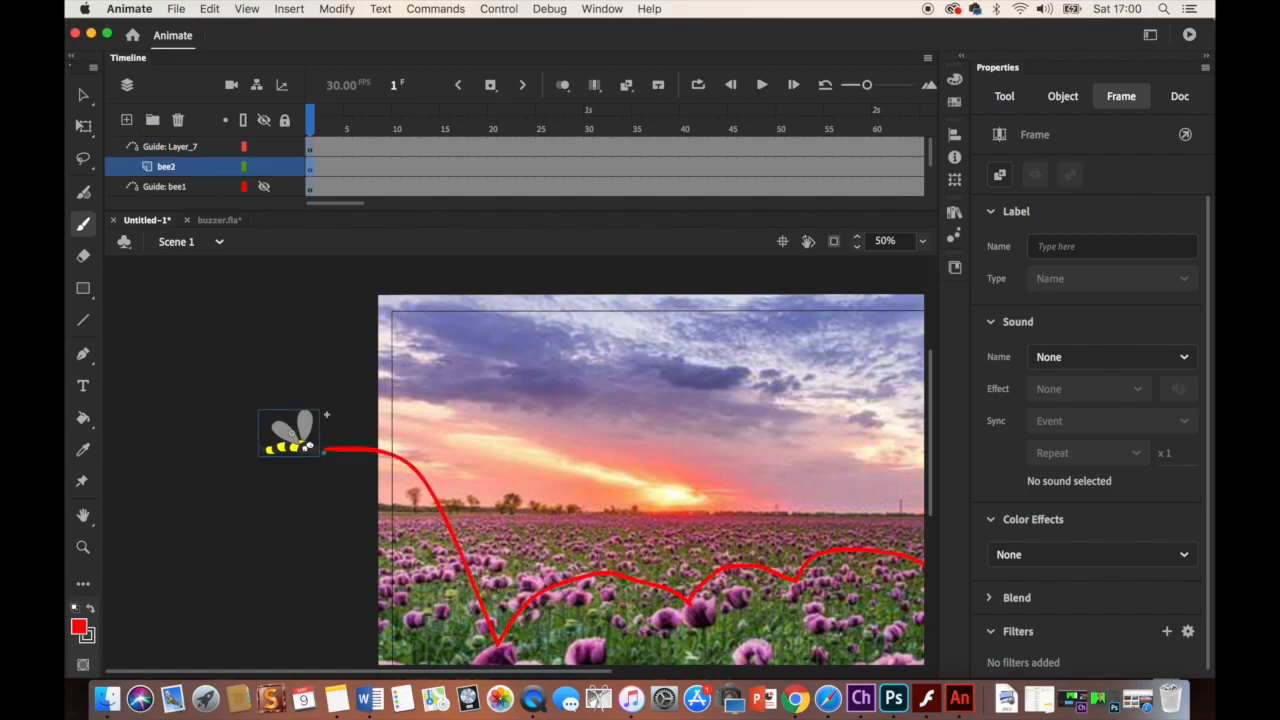
pyautogui.press('v')
pyautogui.moveTo(297, 445); pyautogui.dragTo(334, 466)
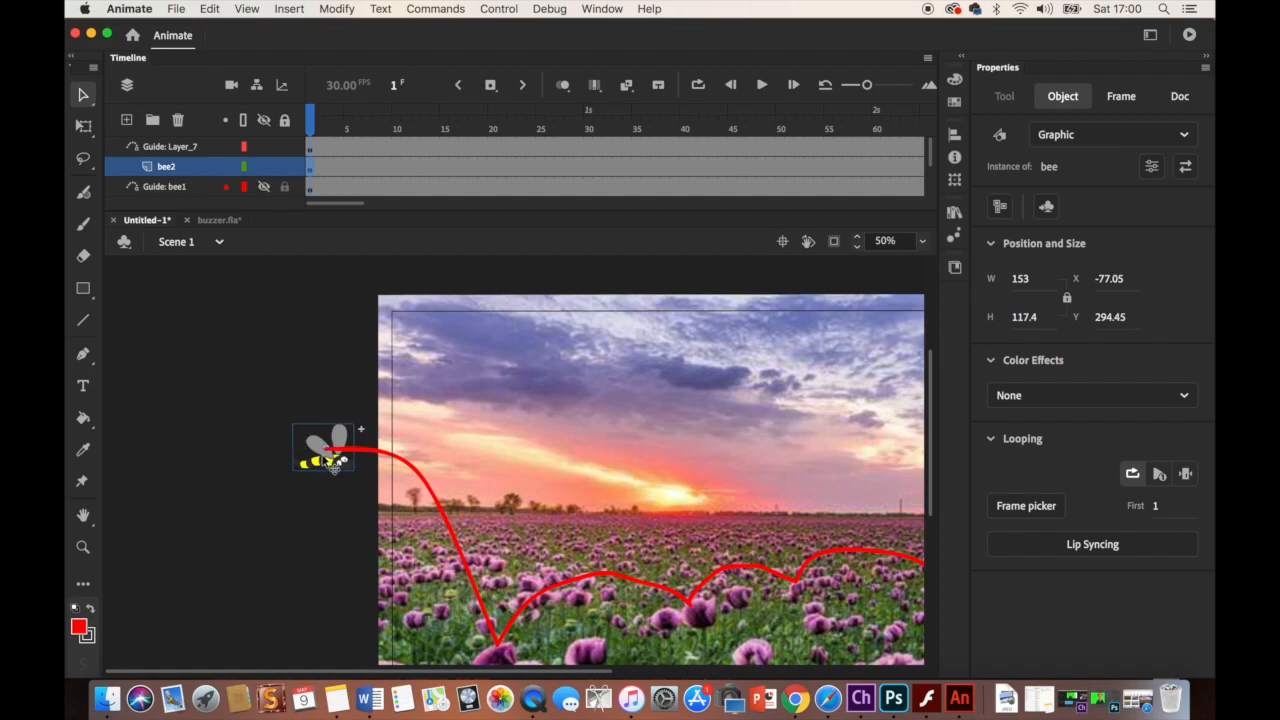
# Insert a keyframe on the bee2 layer at frame 120.
pyautogui.hscroll(5, 370, 393)
pyautogui.scroll(-3, 370, 393)
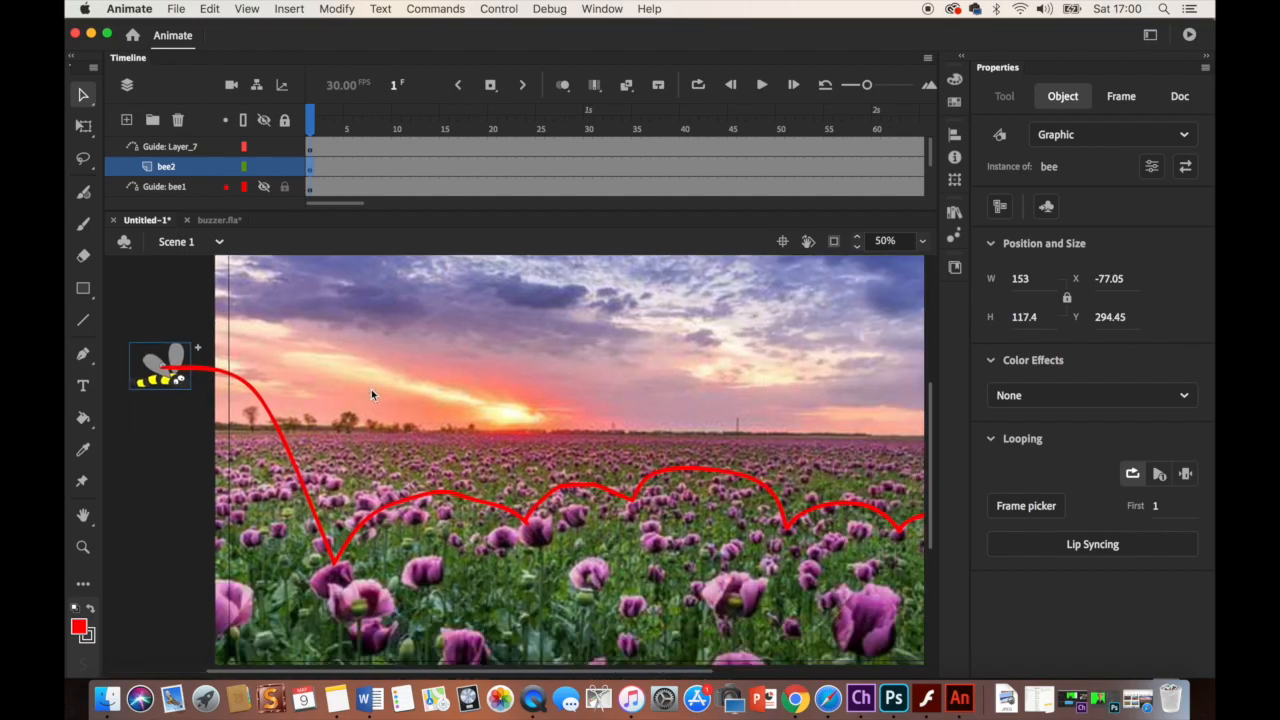
pyautogui.hscroll(10, 517, 173)
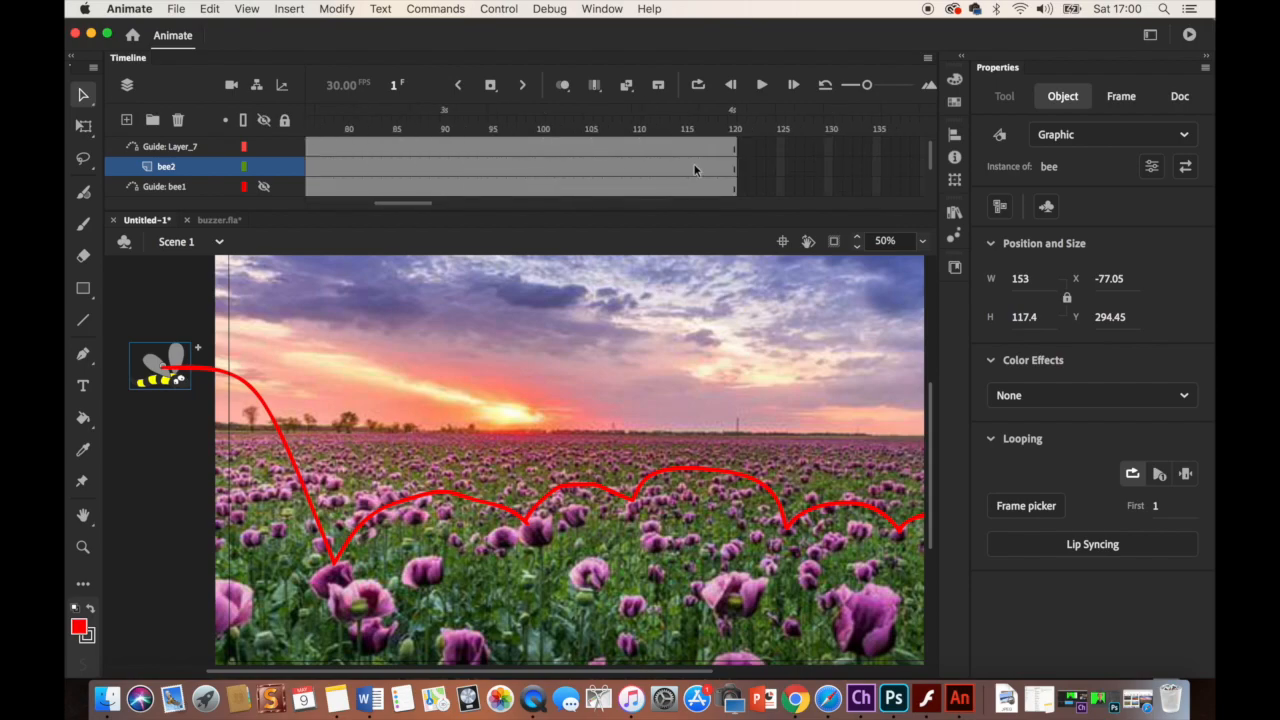
pyautogui.click(732, 170)
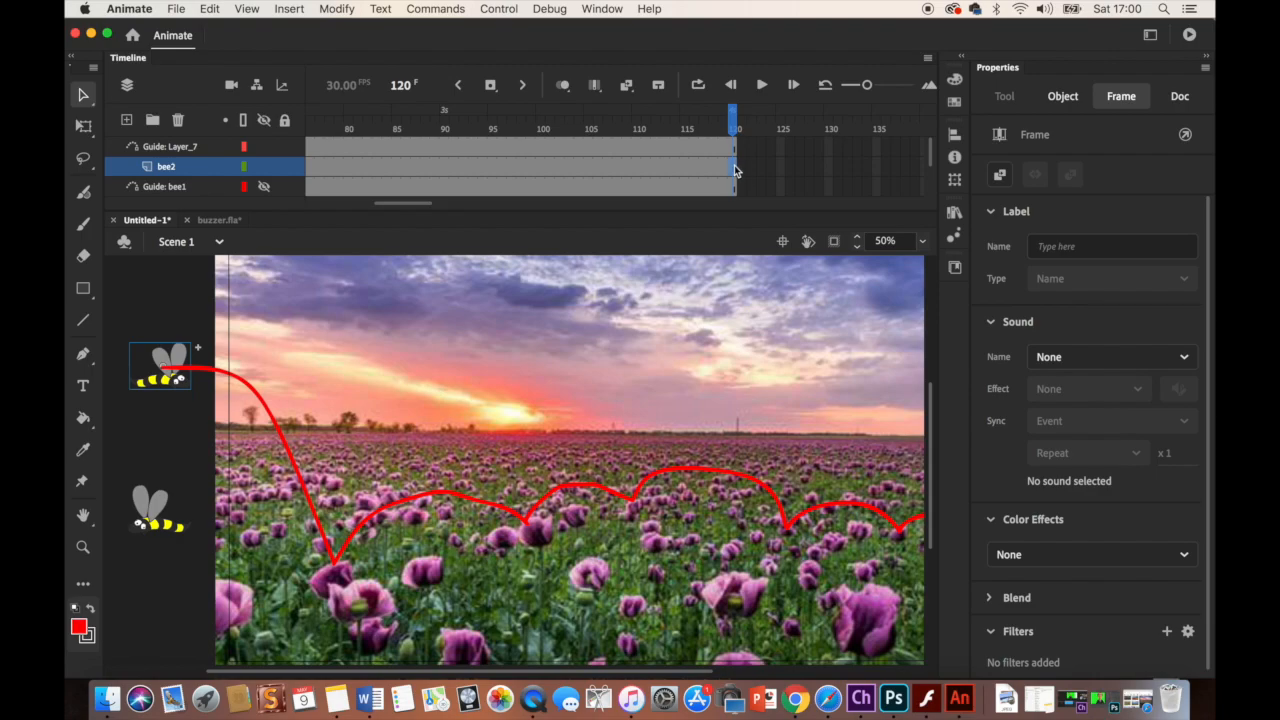
pyautogui.rightClick(735, 172)
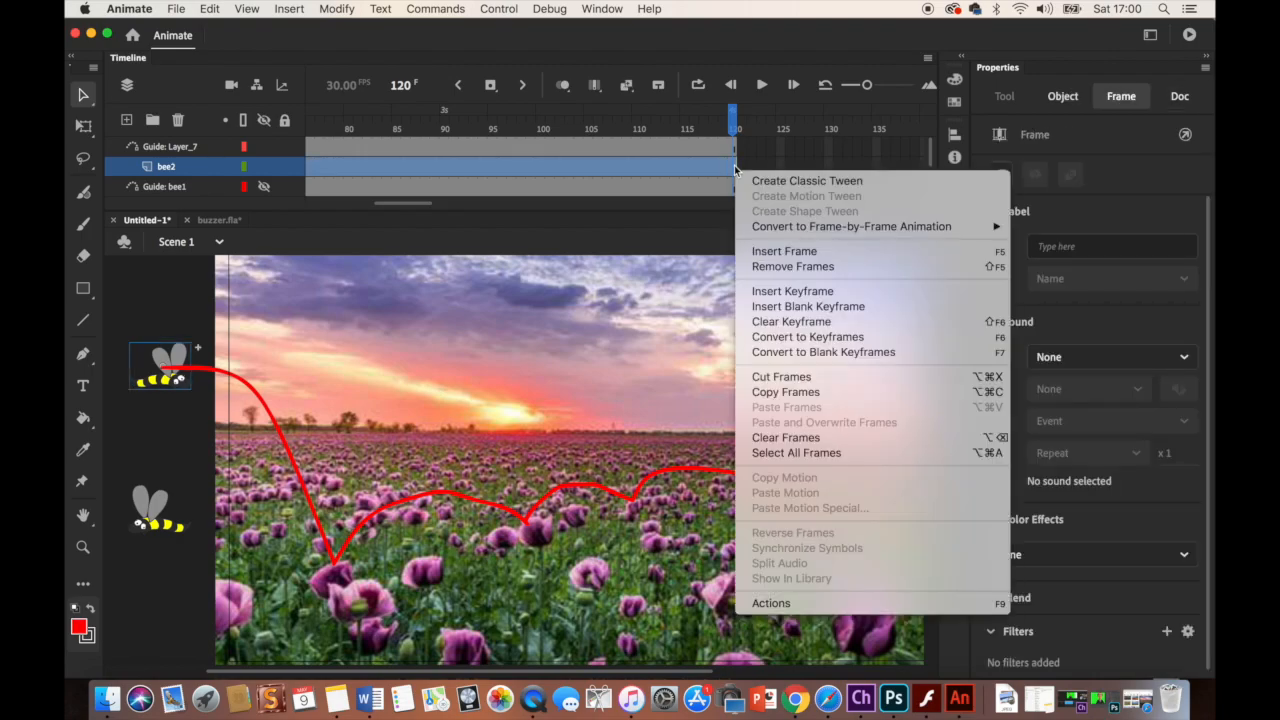
pyautogui.click(770, 292)
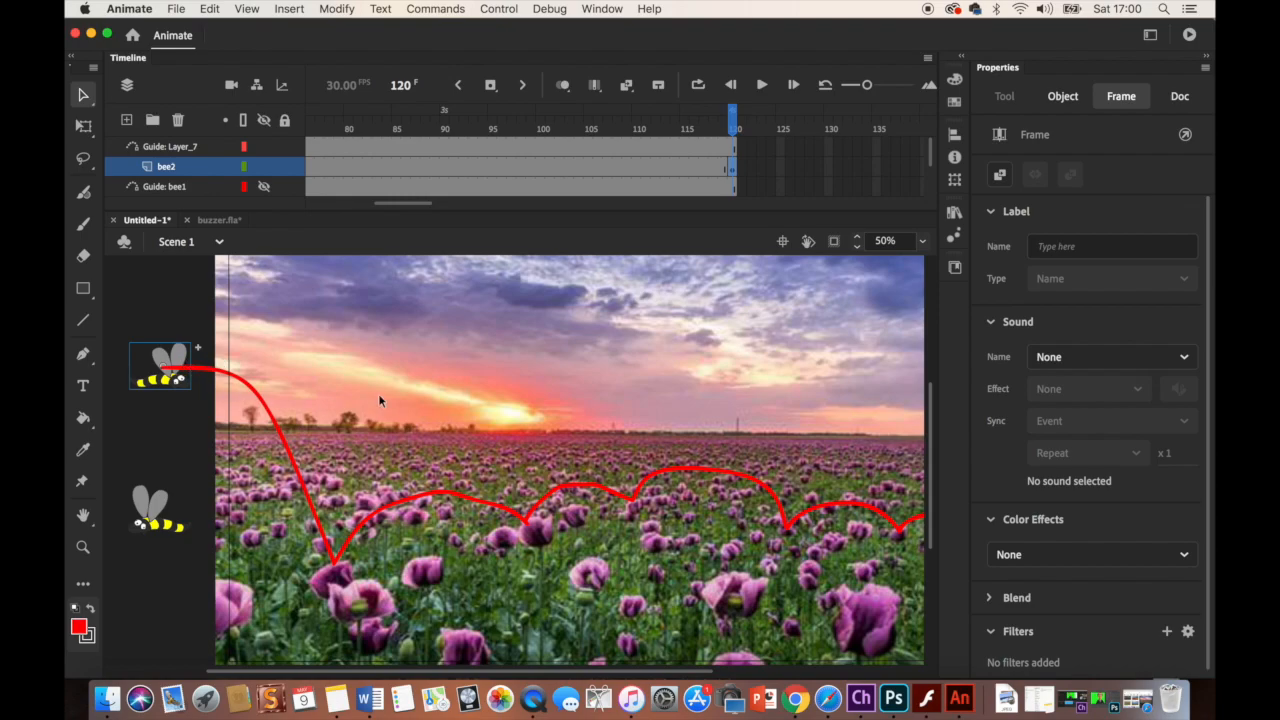
# At frame 120, move the second bee onto the far end of the guide path, beyond the stage's right edge.
pyautogui.moveTo(180, 365); pyautogui.dragTo(401, 428)
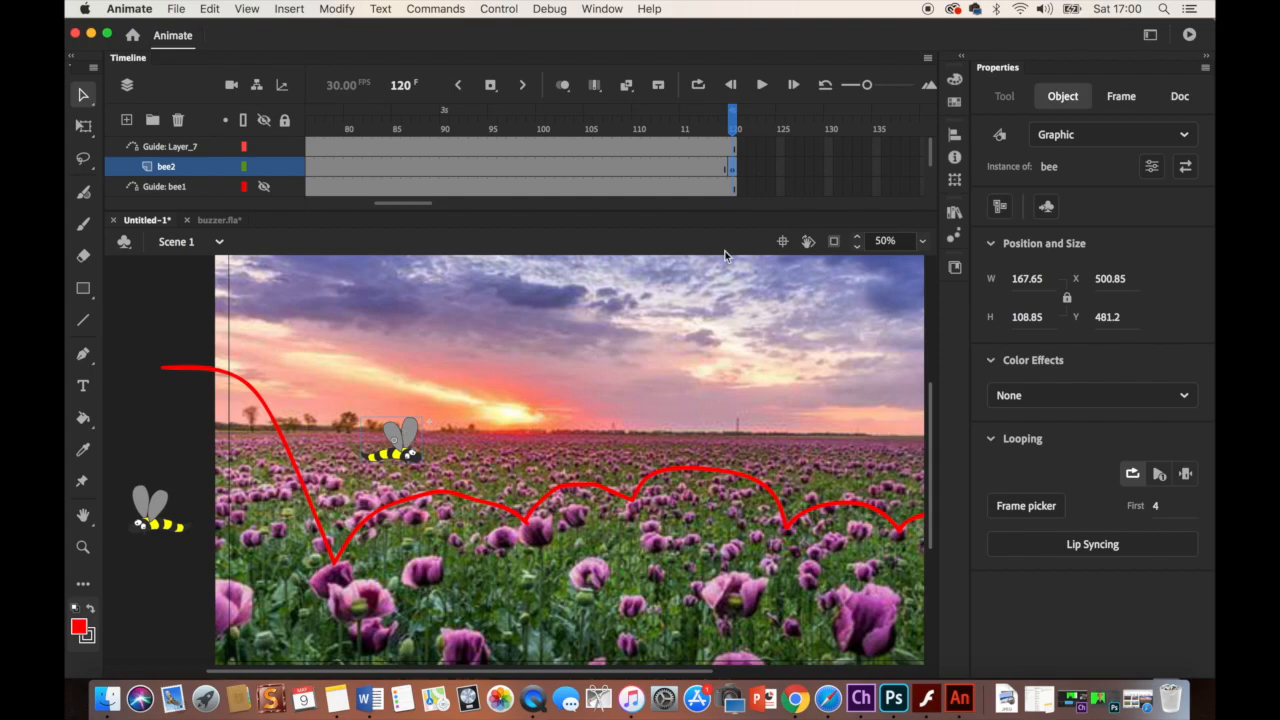
pyautogui.click(922, 241)
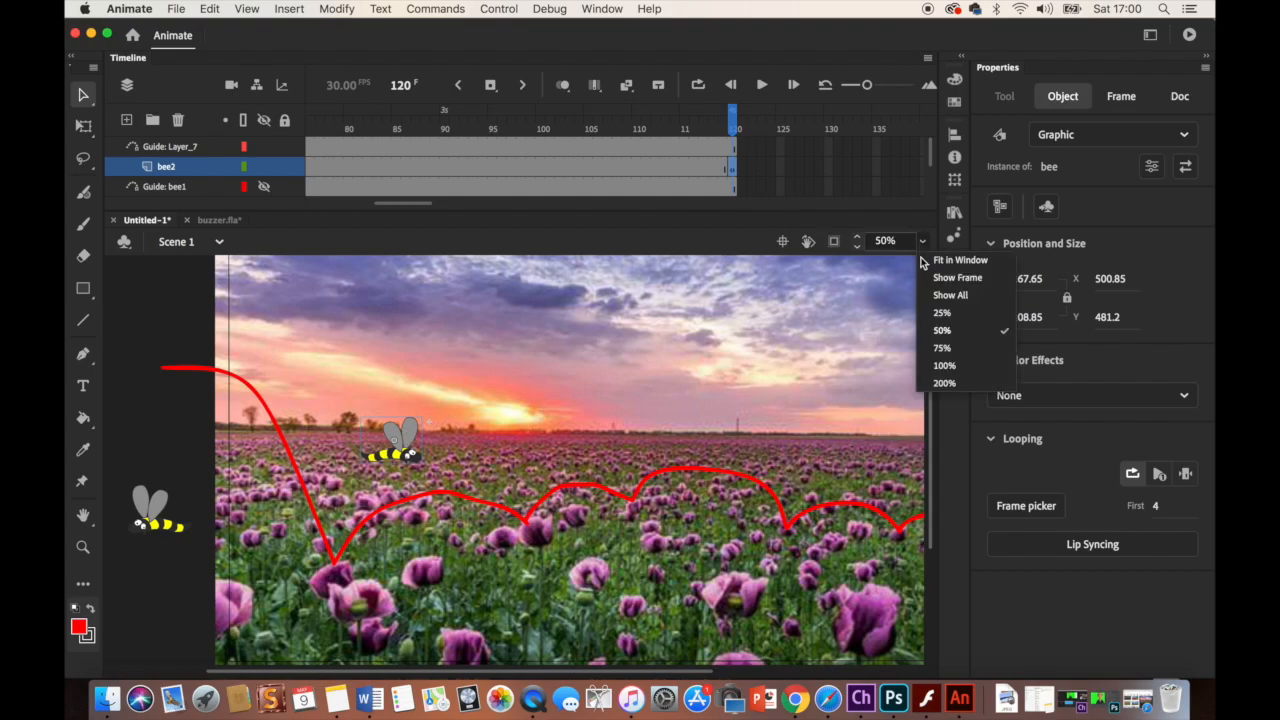
pyautogui.click(941, 314)
pyautogui.moveTo(448, 458); pyautogui.dragTo(768, 504)
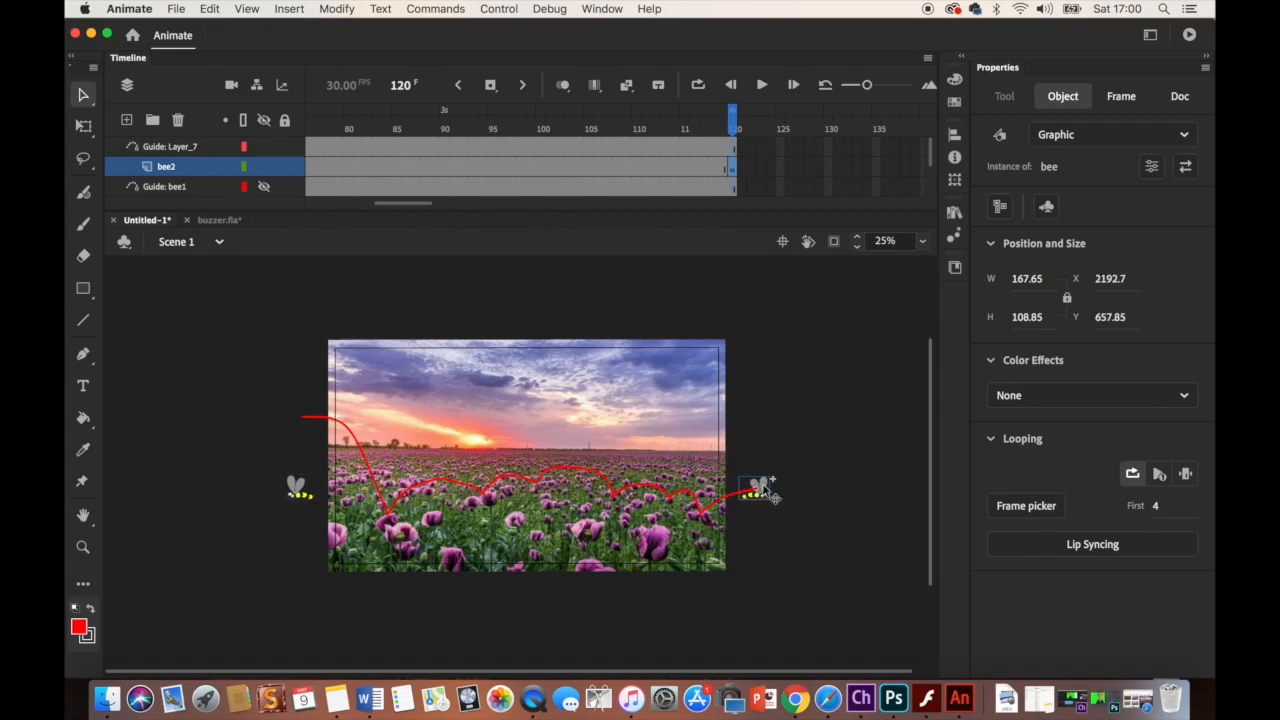
pyautogui.click(735, 128)
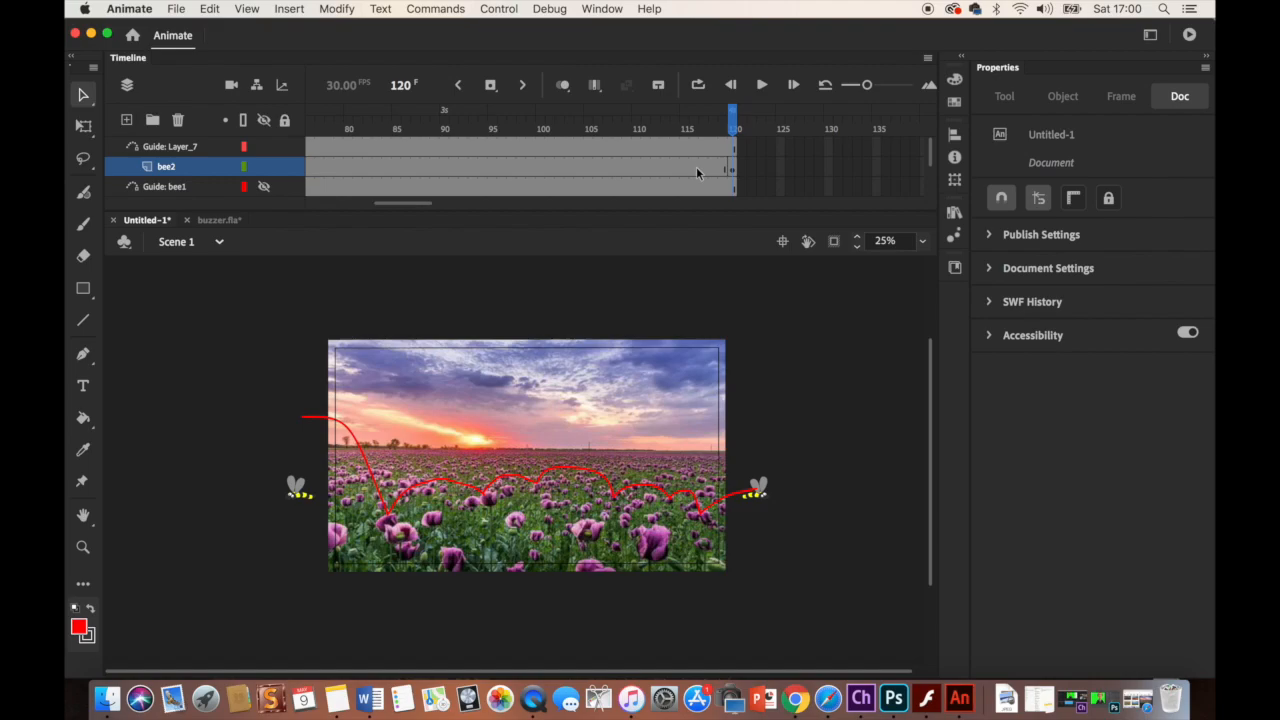
pyautogui.hscroll(-5, 696, 166)
pyautogui.hscroll(-3, 697, 173)
pyautogui.scroll(-1, 697, 173)
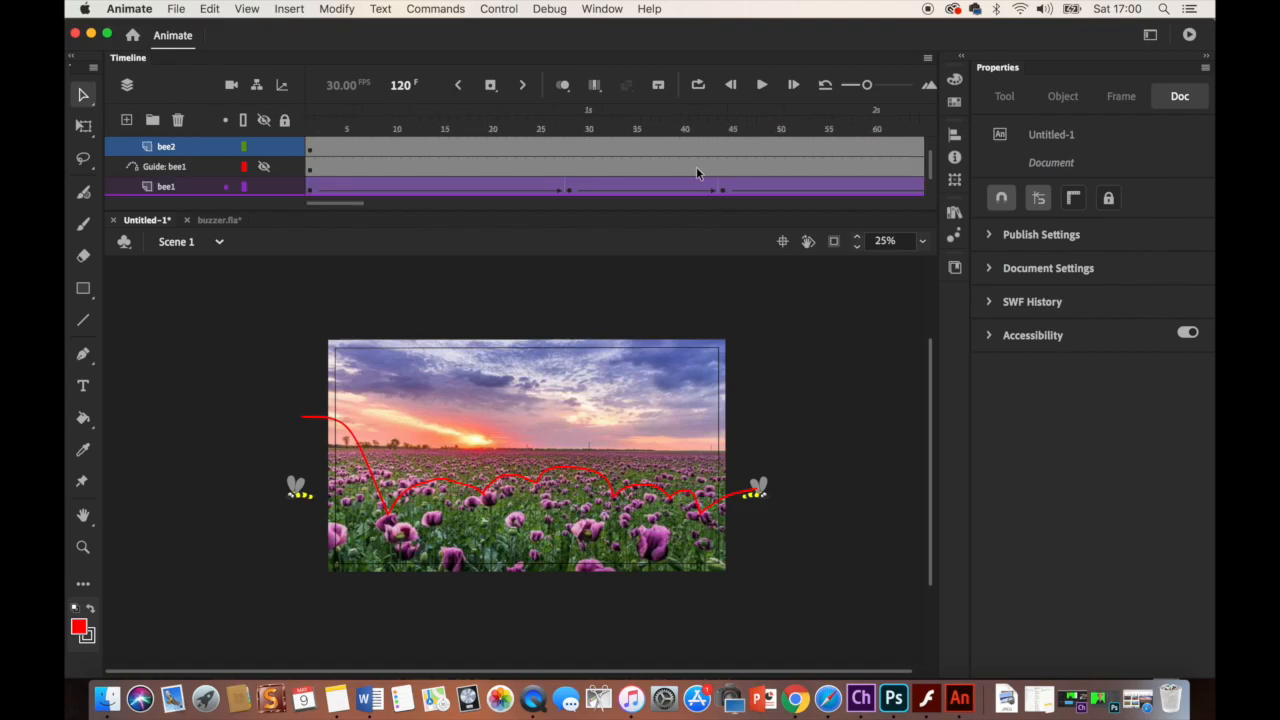
# Create a classic tween on the bee2 layer from its first keyframe.
pyautogui.scroll(1, 697, 173)
pyautogui.scroll(-1, 697, 173)
pyautogui.scroll(1, 697, 173)
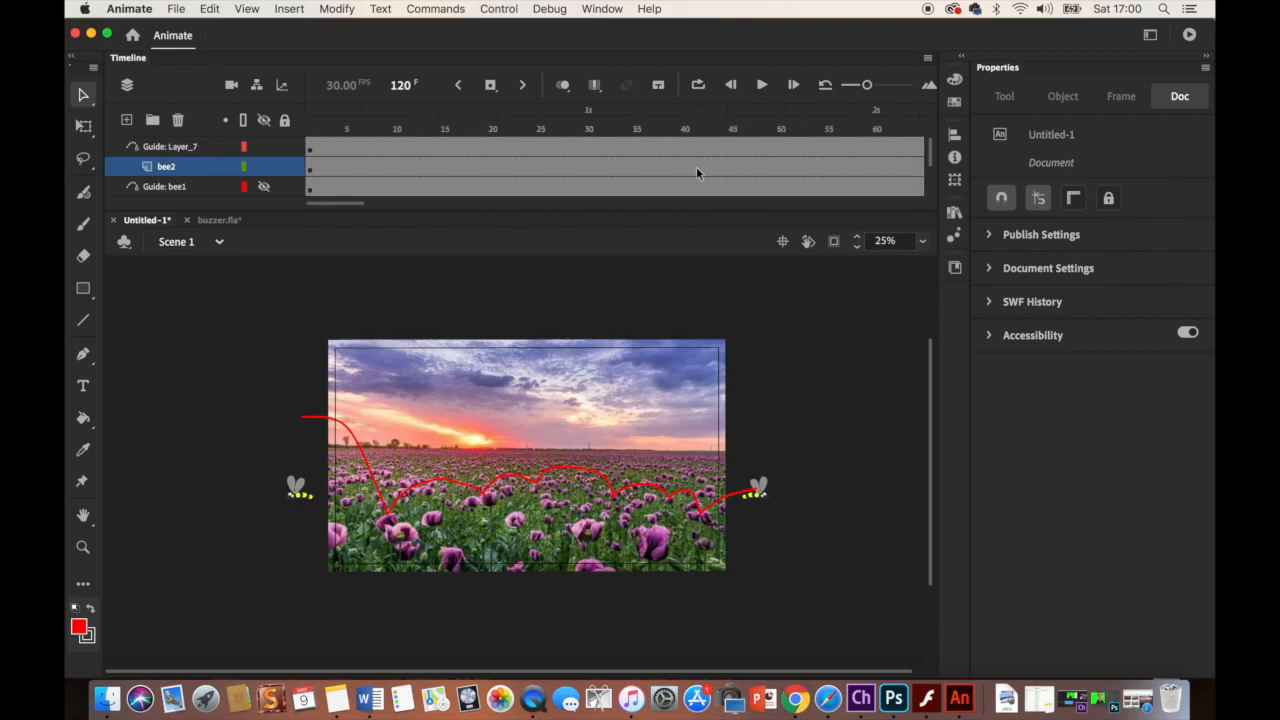
pyautogui.click(311, 167)
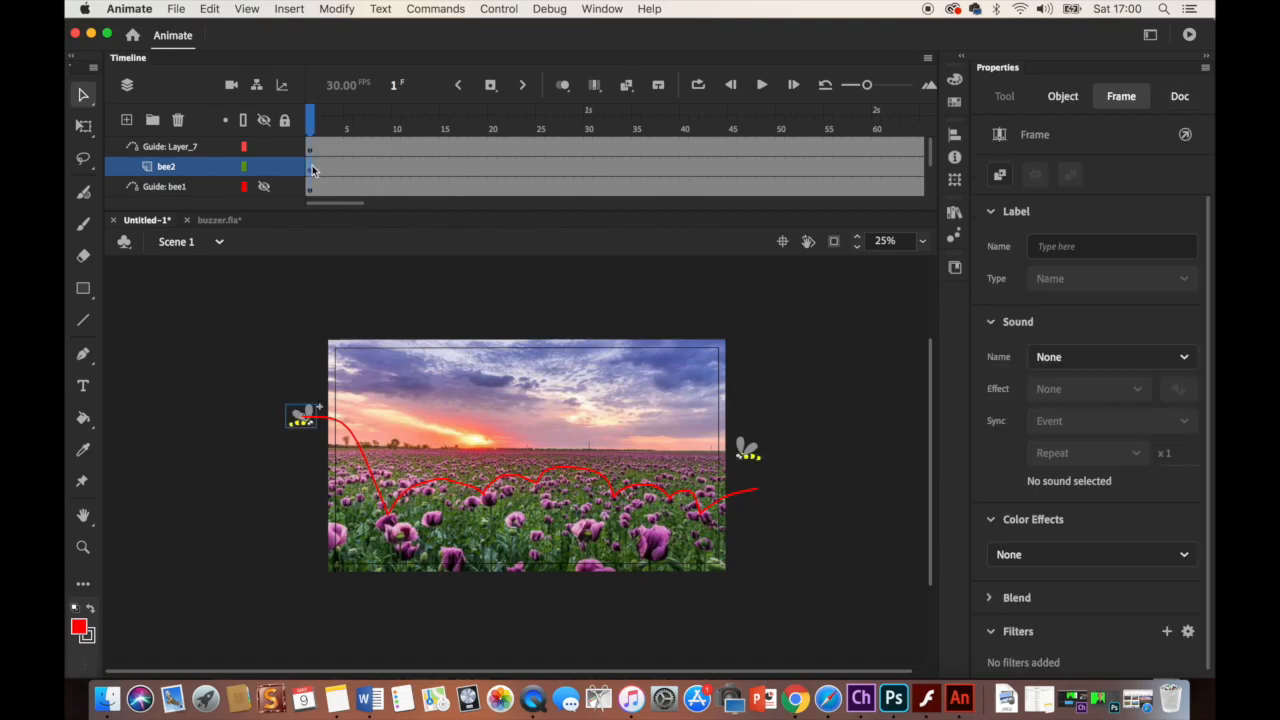
pyautogui.click(289, 9)
pyautogui.click(299, 60)
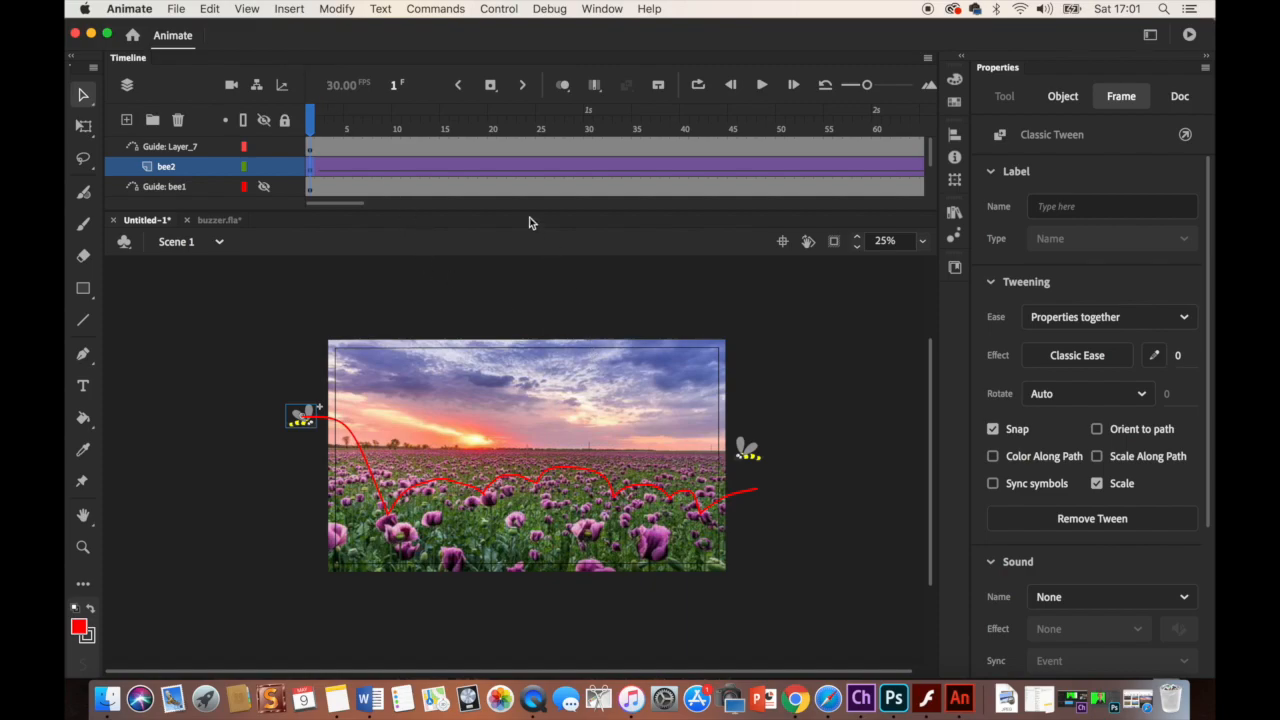
# Insert a keyframe on the bee2 layer at frame 30, where the bee reaches the first flower.
pyautogui.moveTo(316, 128); pyautogui.dragTo(521, 224)
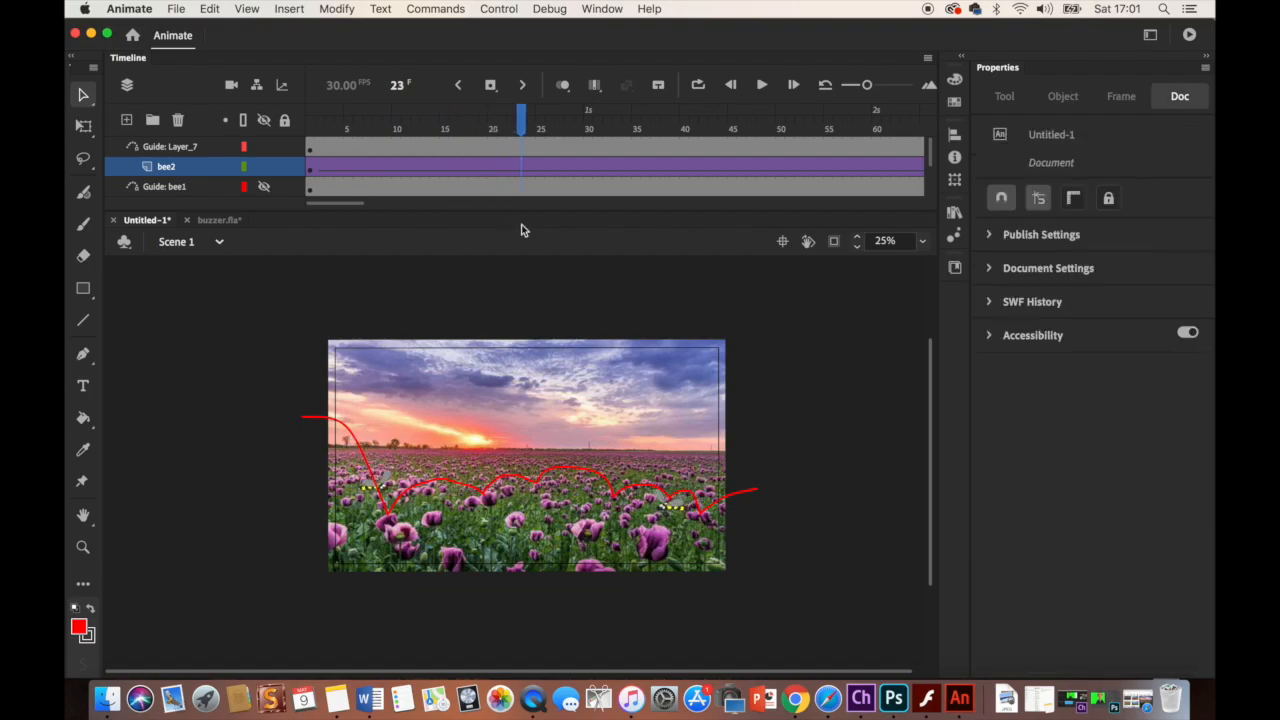
pyautogui.moveTo(518, 133); pyautogui.dragTo(610, 152)
pyautogui.moveTo(607, 124); pyautogui.dragTo(590, 130)
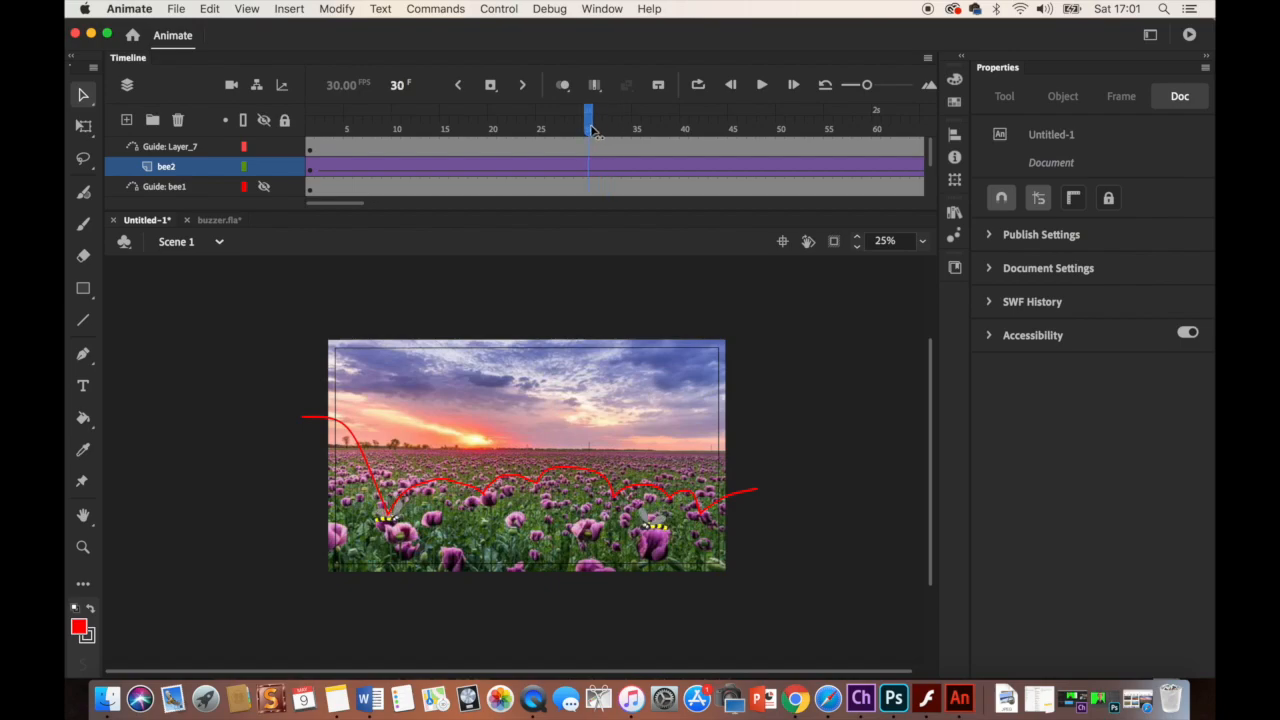
pyautogui.click(589, 166)
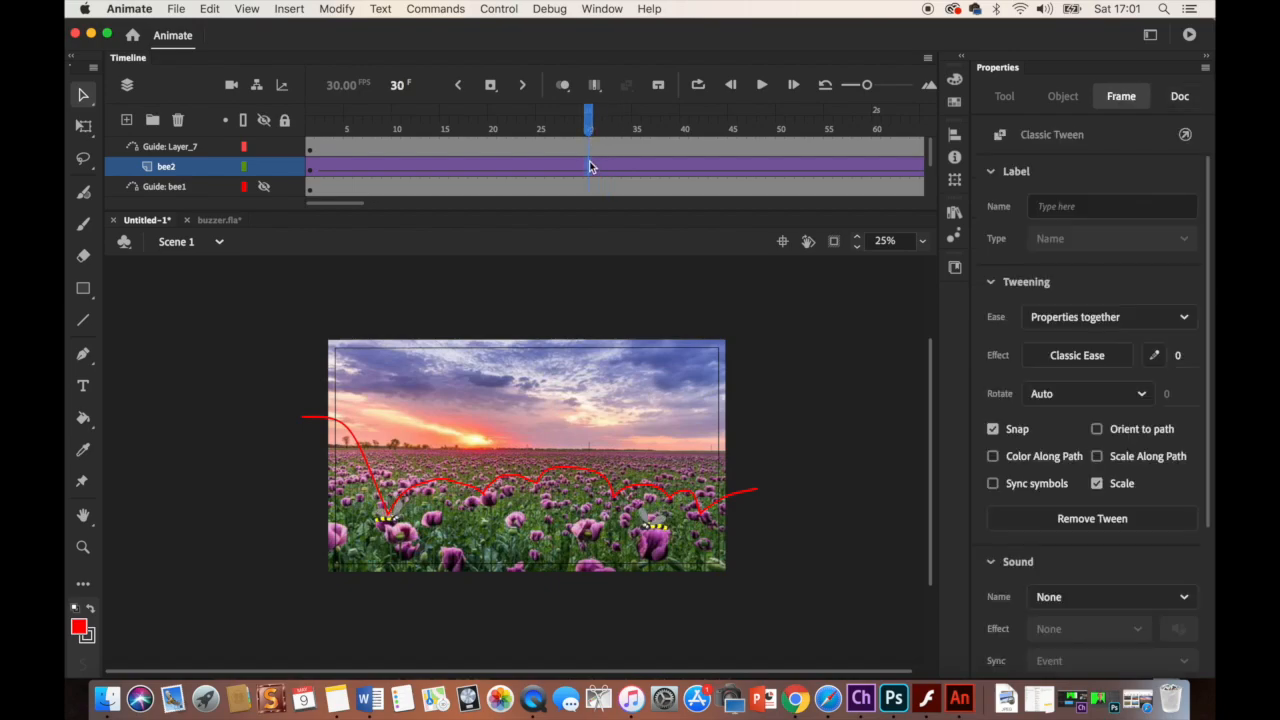
pyautogui.rightClick(590, 166)
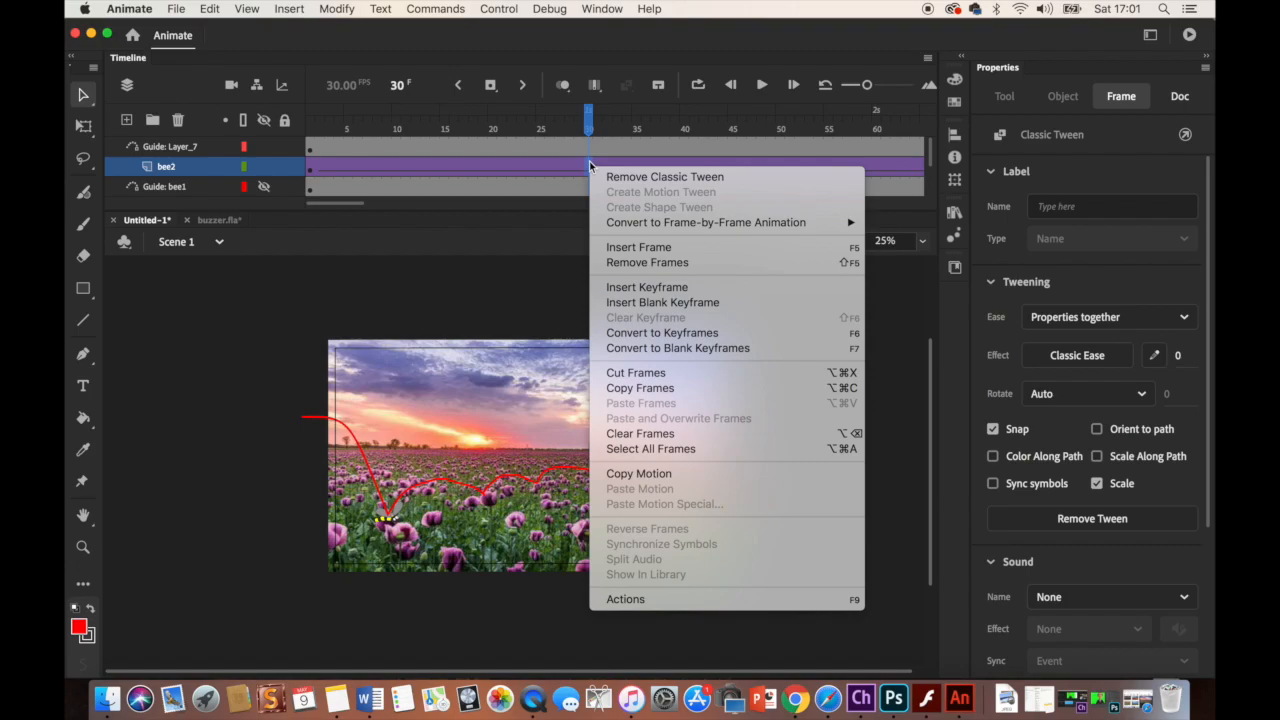
pyautogui.click(620, 284)
# Insert a second flower-pause keyframe on the bee2 layer at frame 32 and move it to frame 35.
pyautogui.moveTo(590, 129); pyautogui.dragTo(607, 129)
pyautogui.rightClick(606, 166)
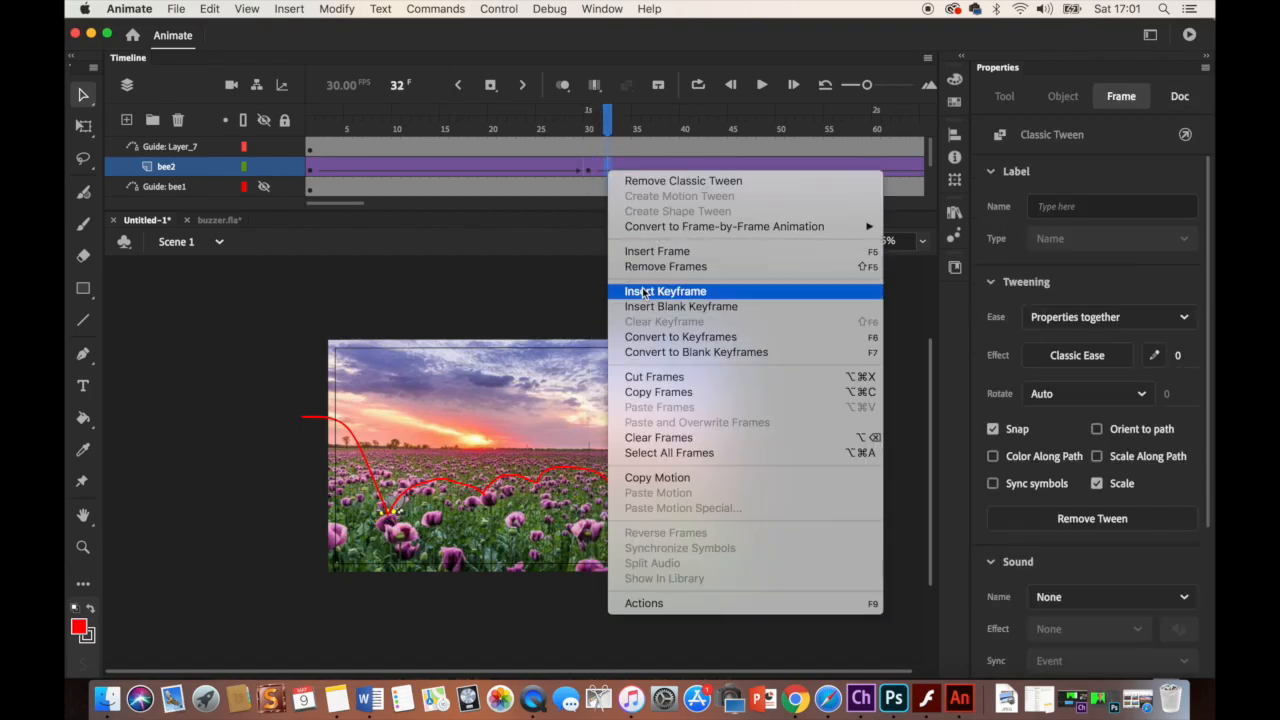
pyautogui.click(645, 293)
pyautogui.moveTo(607, 129); pyautogui.dragTo(637, 169)
pyautogui.click(609, 171)
pyautogui.click(610, 173)
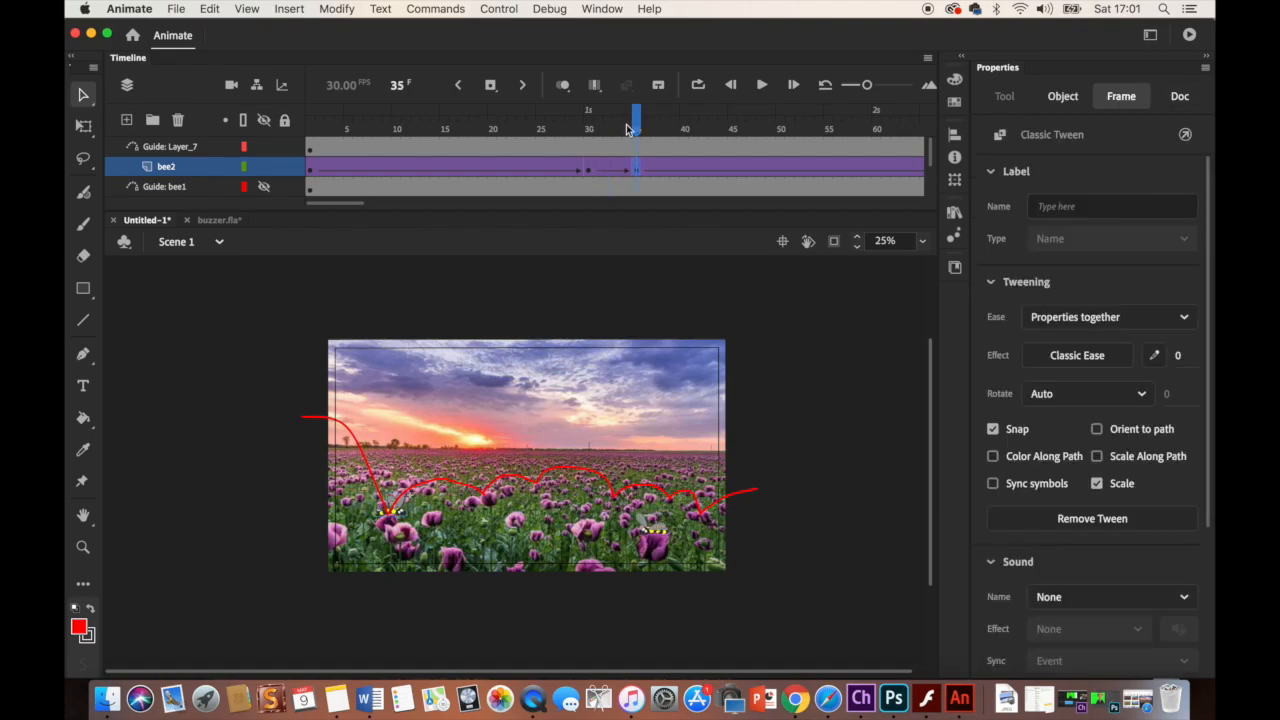
# Insert a keyframe on the bee2 layer at frame 53, as the bee nears the second flower.
pyautogui.moveTo(637, 121); pyautogui.dragTo(808, 146)
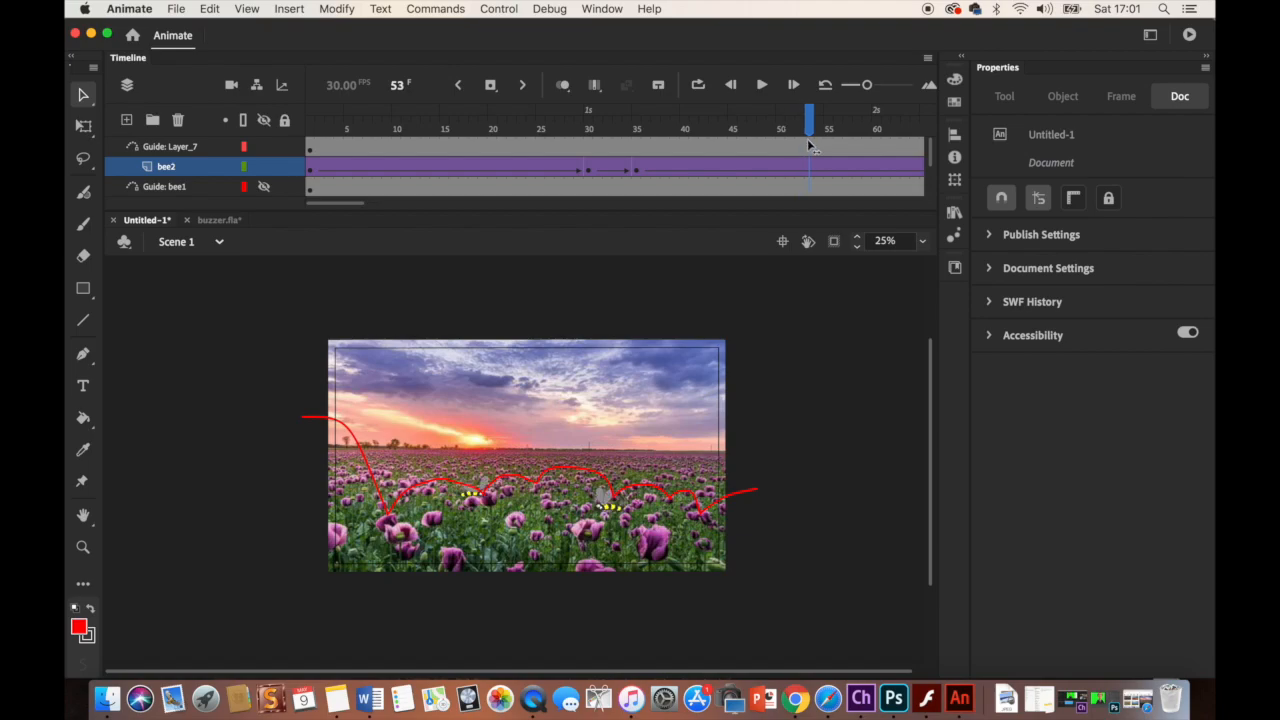
pyautogui.click(811, 173)
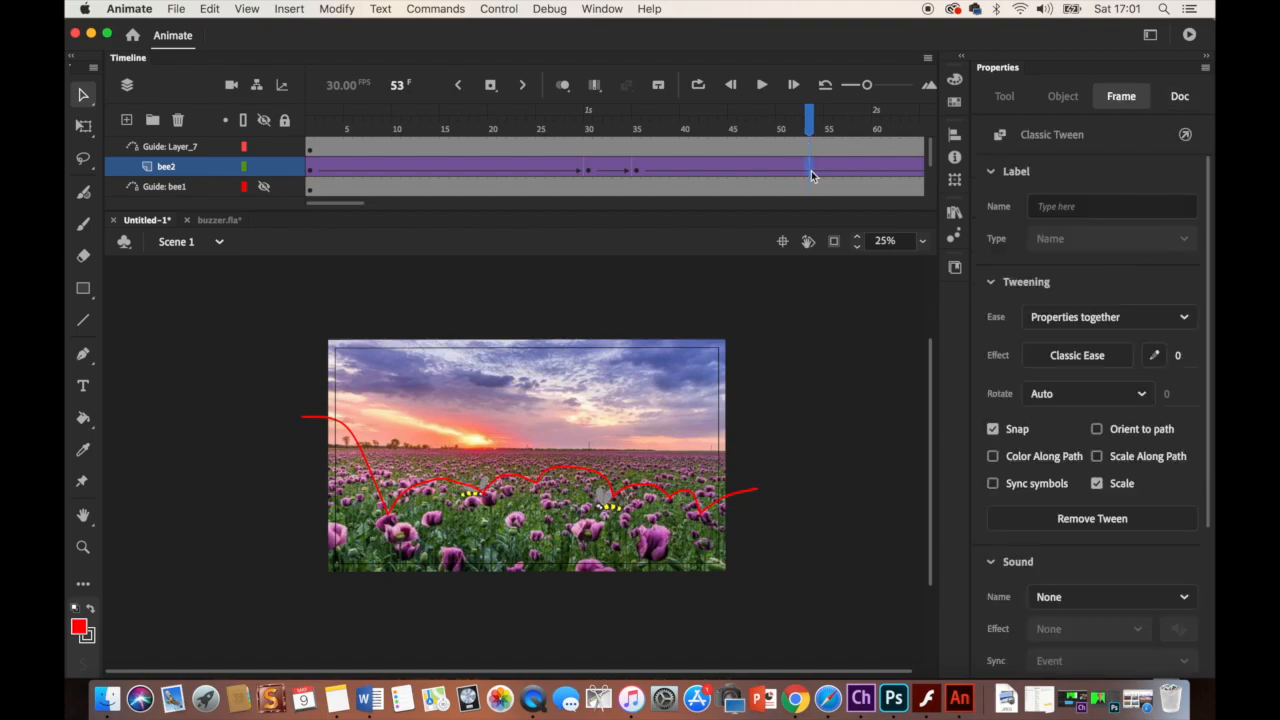
pyautogui.rightClick(811, 173)
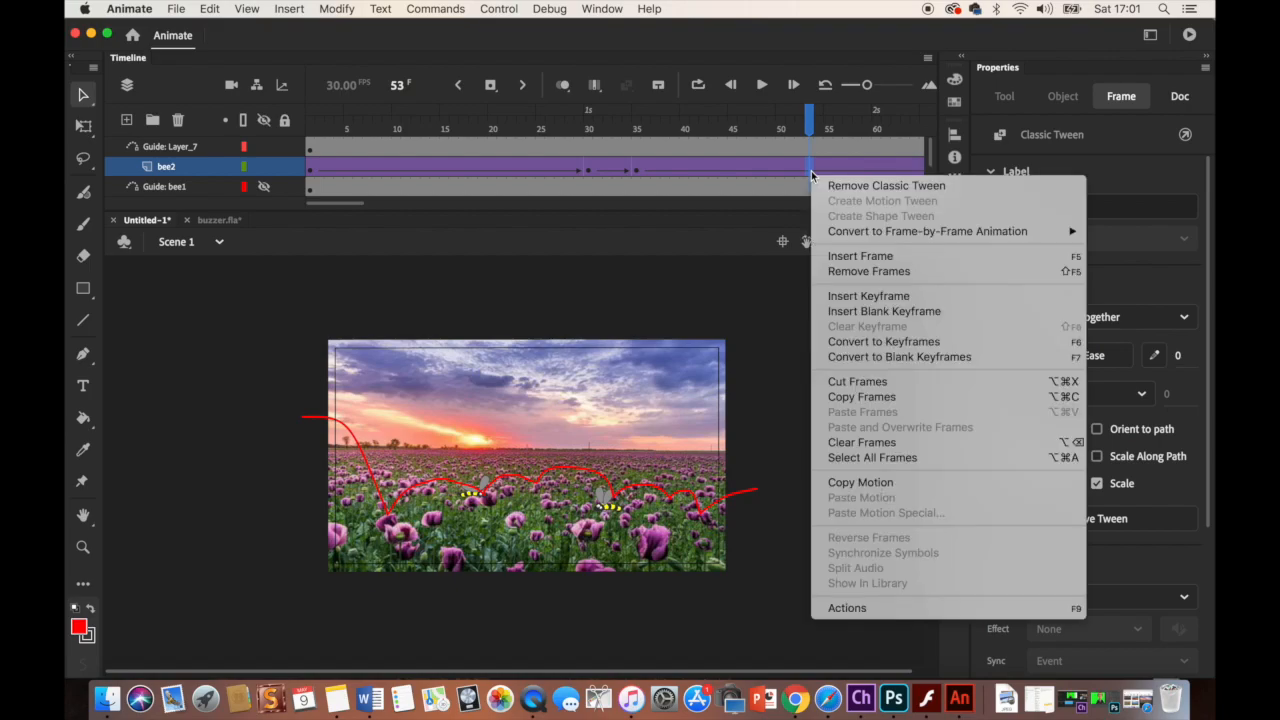
pyautogui.click(840, 294)
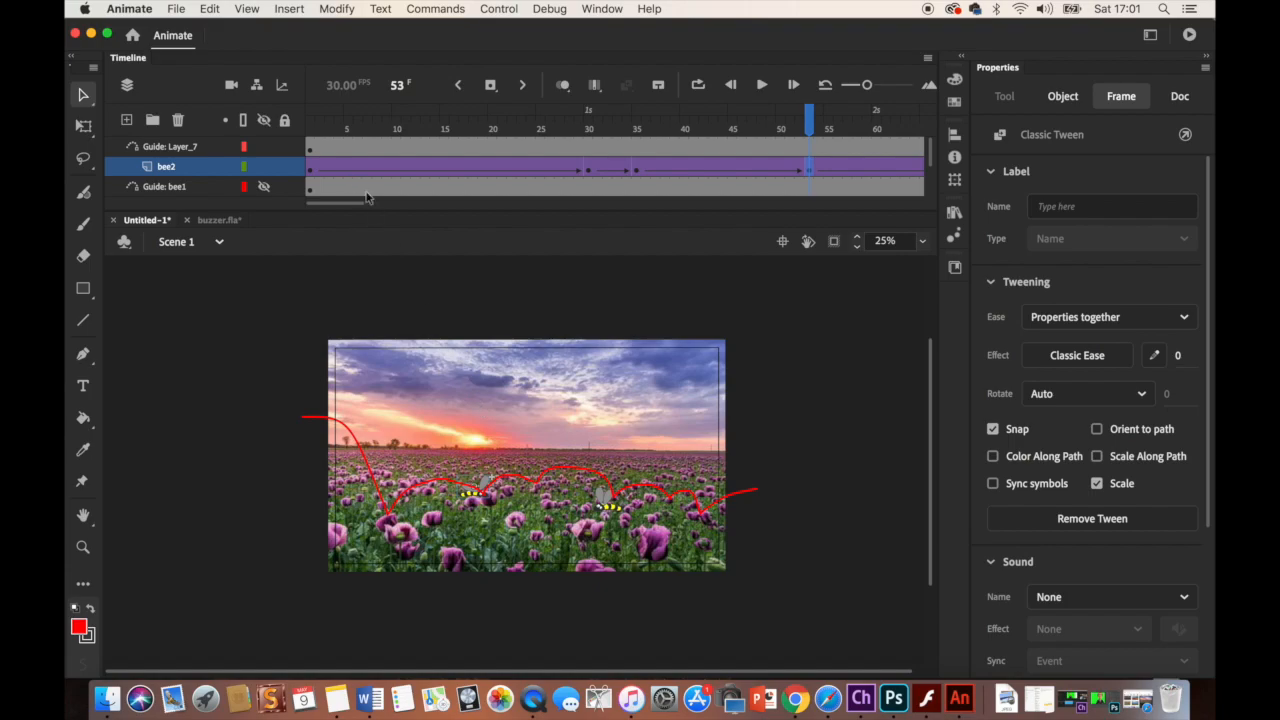
# At frame 53, scale the second bee down to about 95 by 75 with Free Transform.
pyautogui.click(923, 244)
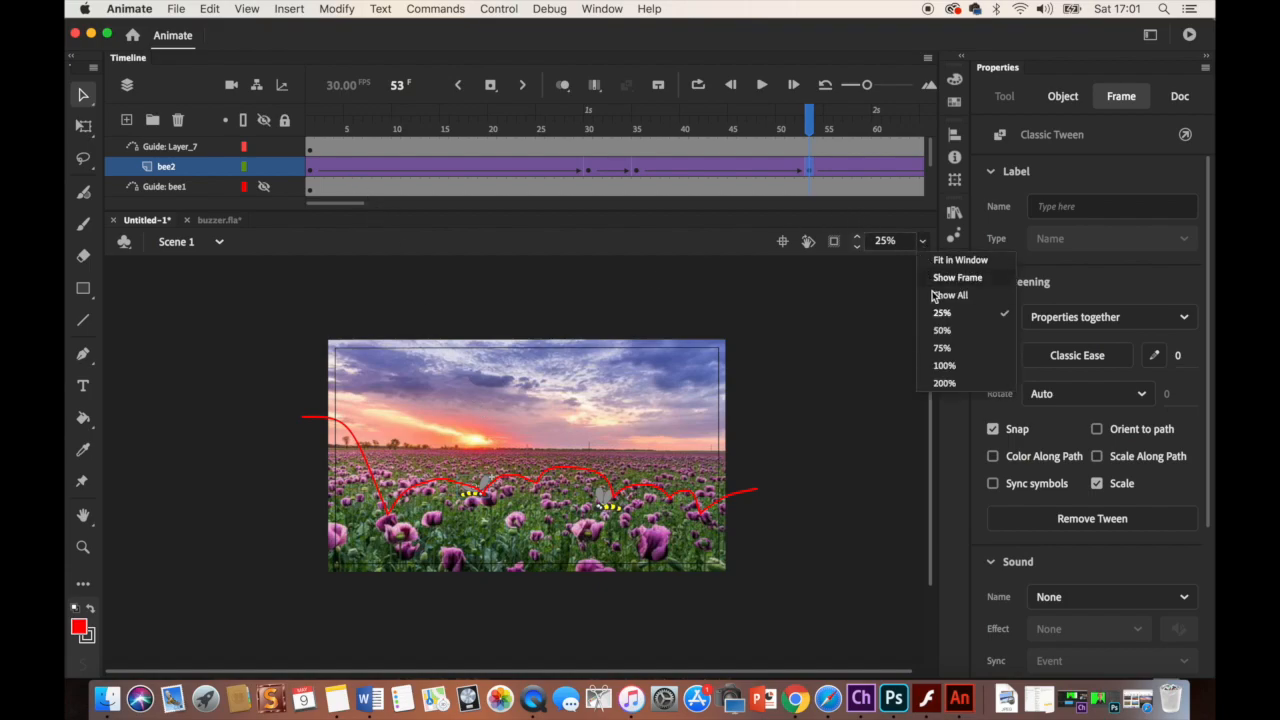
pyautogui.click(941, 330)
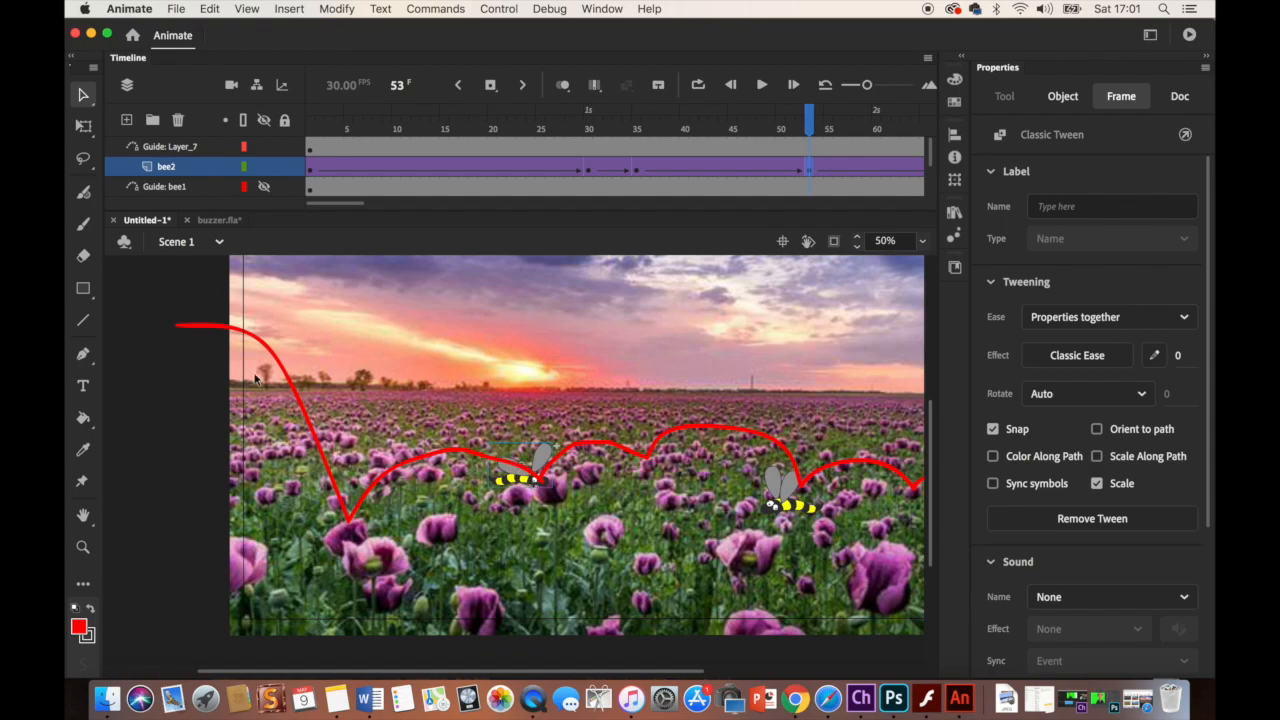
pyautogui.click(84, 126)
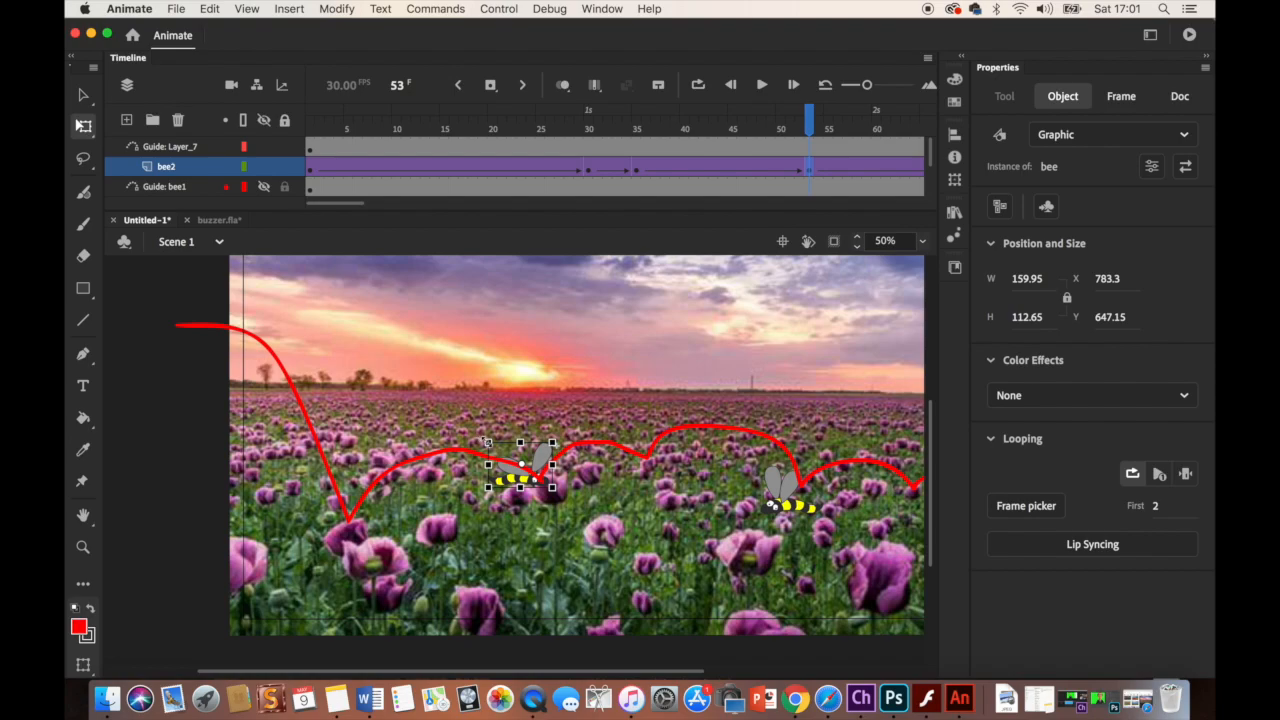
pyautogui.moveTo(487, 441)
pyautogui.mouseDown()
pyautogui.moveTo(546, 452)
pyautogui.moveTo(502, 458)
pyautogui.moveTo(507, 449)
pyautogui.mouseUp()
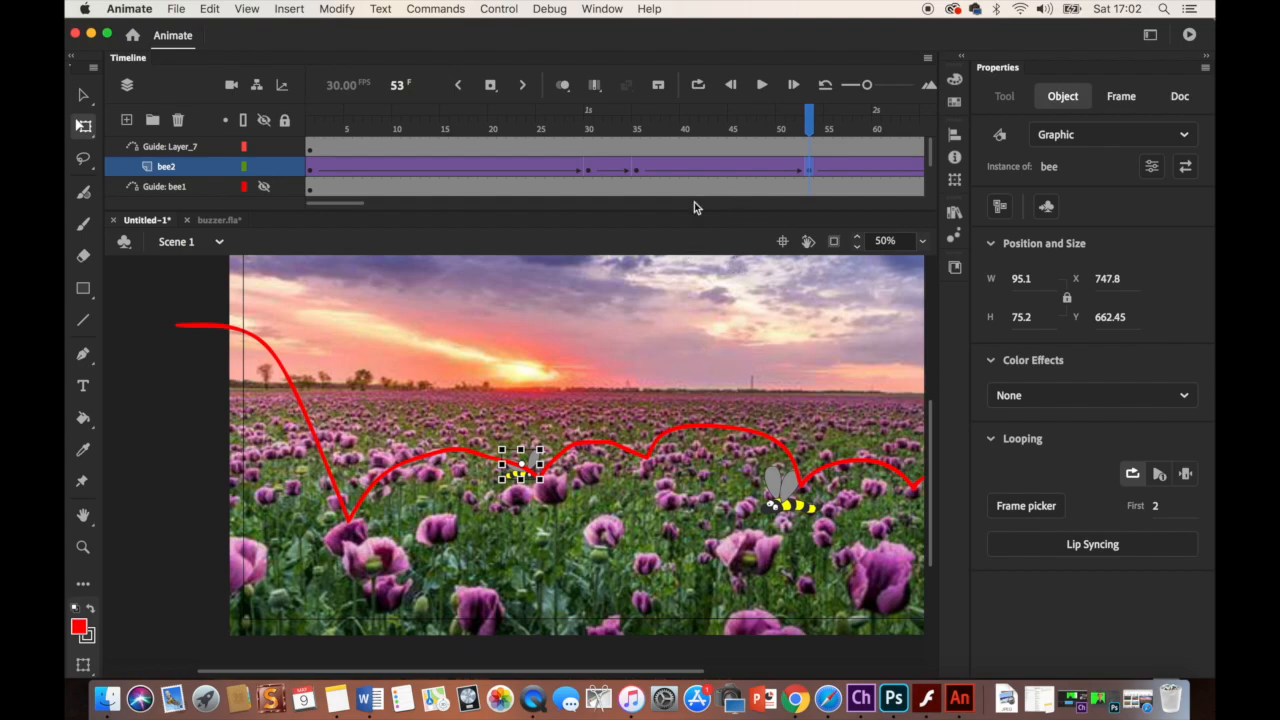
# Scrub through the frames after 53 to check where the second bee meets the next flowers.
pyautogui.moveTo(809, 125); pyautogui.dragTo(813, 160)
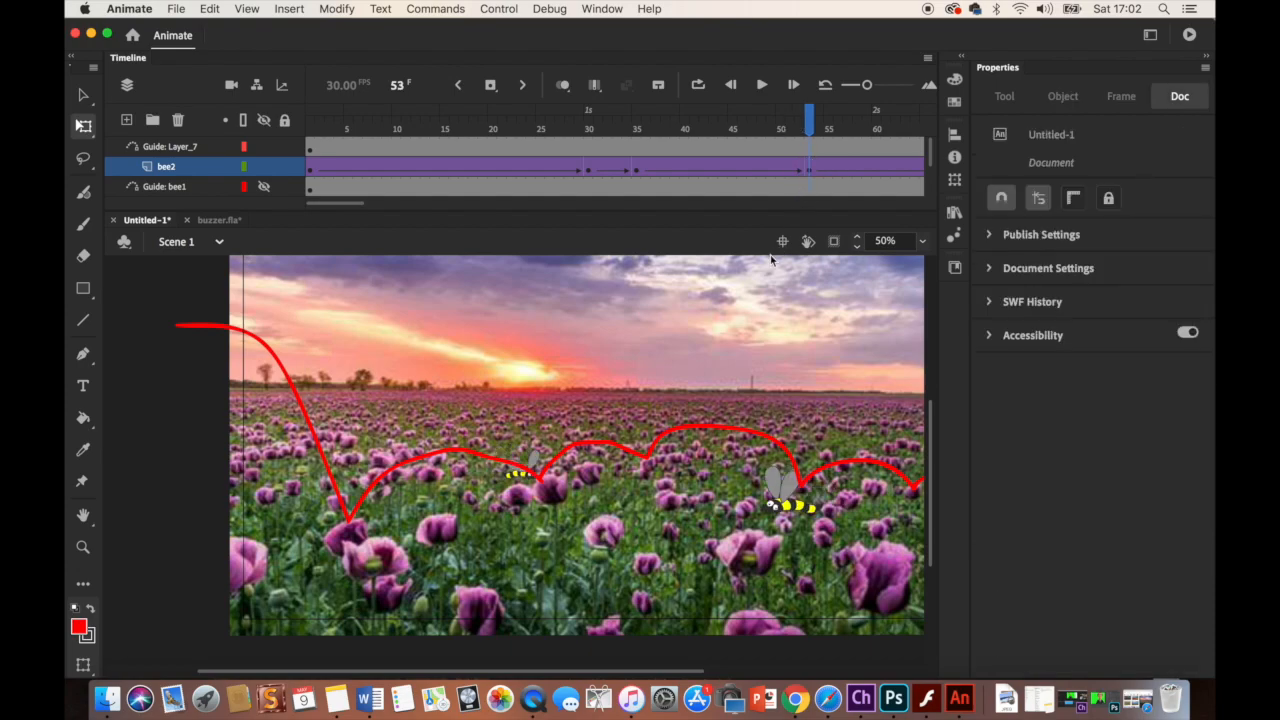
pyautogui.hscroll(10, 806, 161)
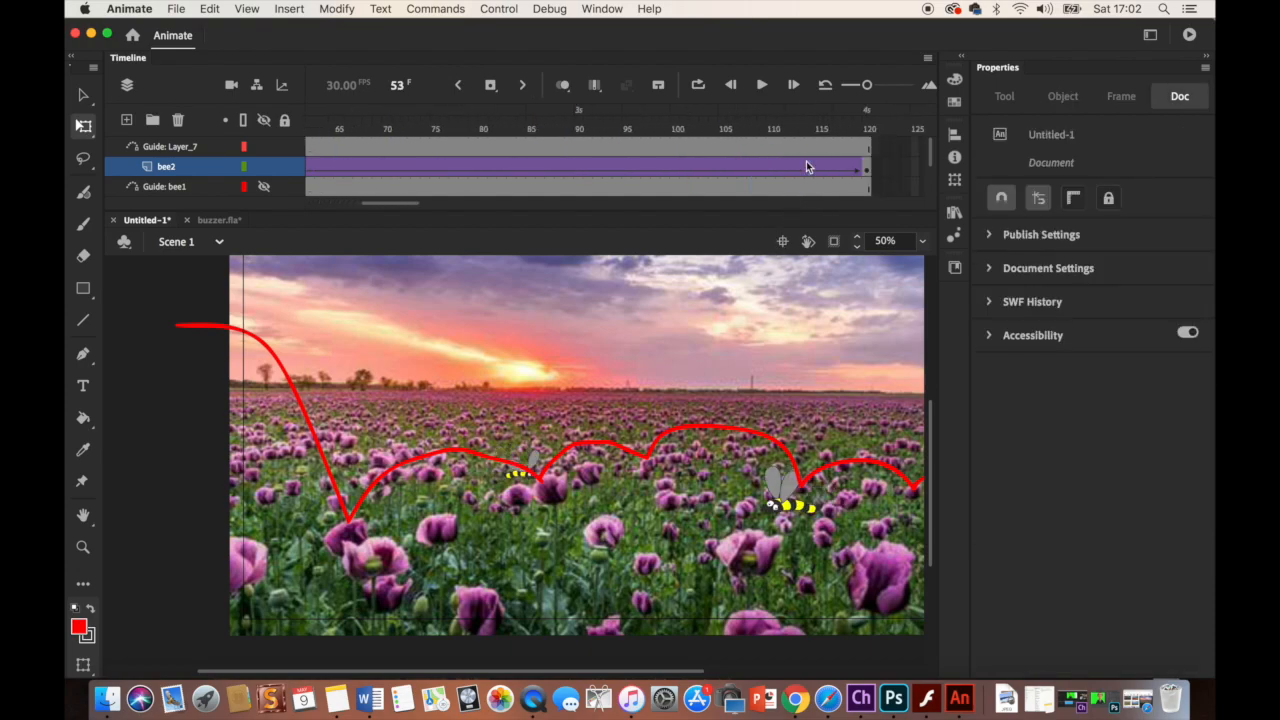
pyautogui.click(808, 166)
pyautogui.hscroll(-5, 806, 161)
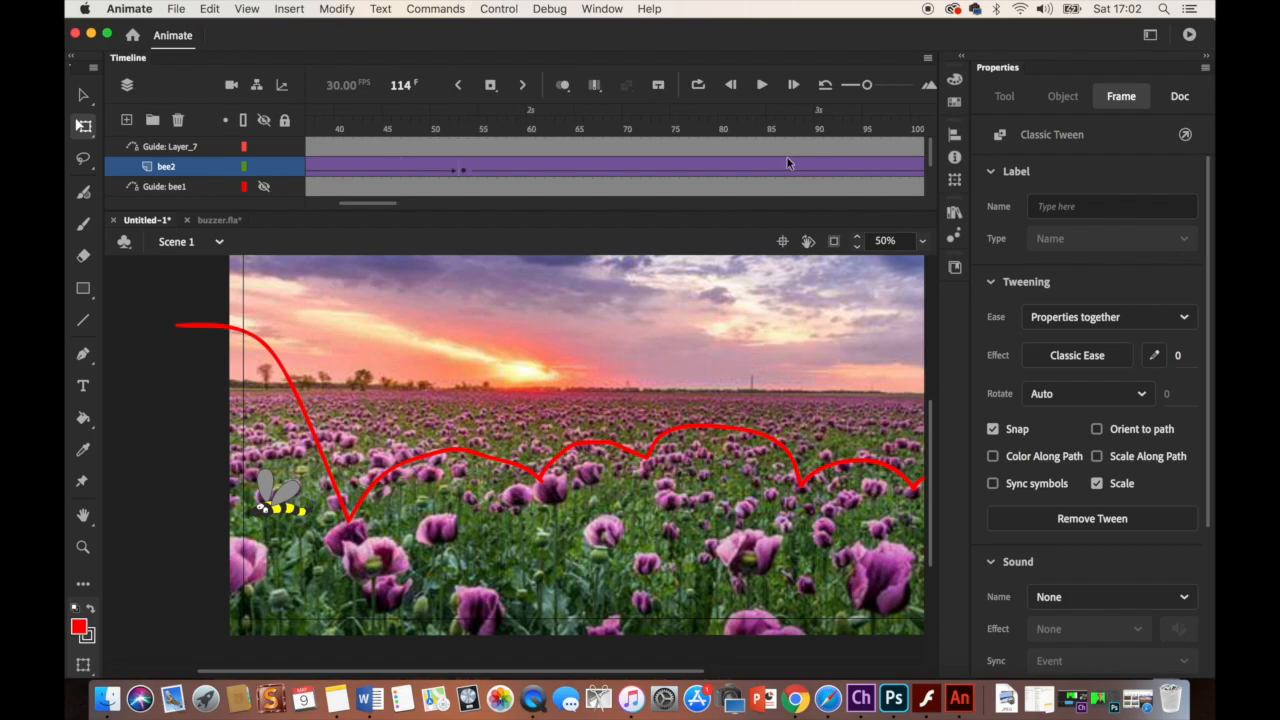
pyautogui.click(465, 128)
pyautogui.moveTo(465, 128); pyautogui.dragTo(597, 140)
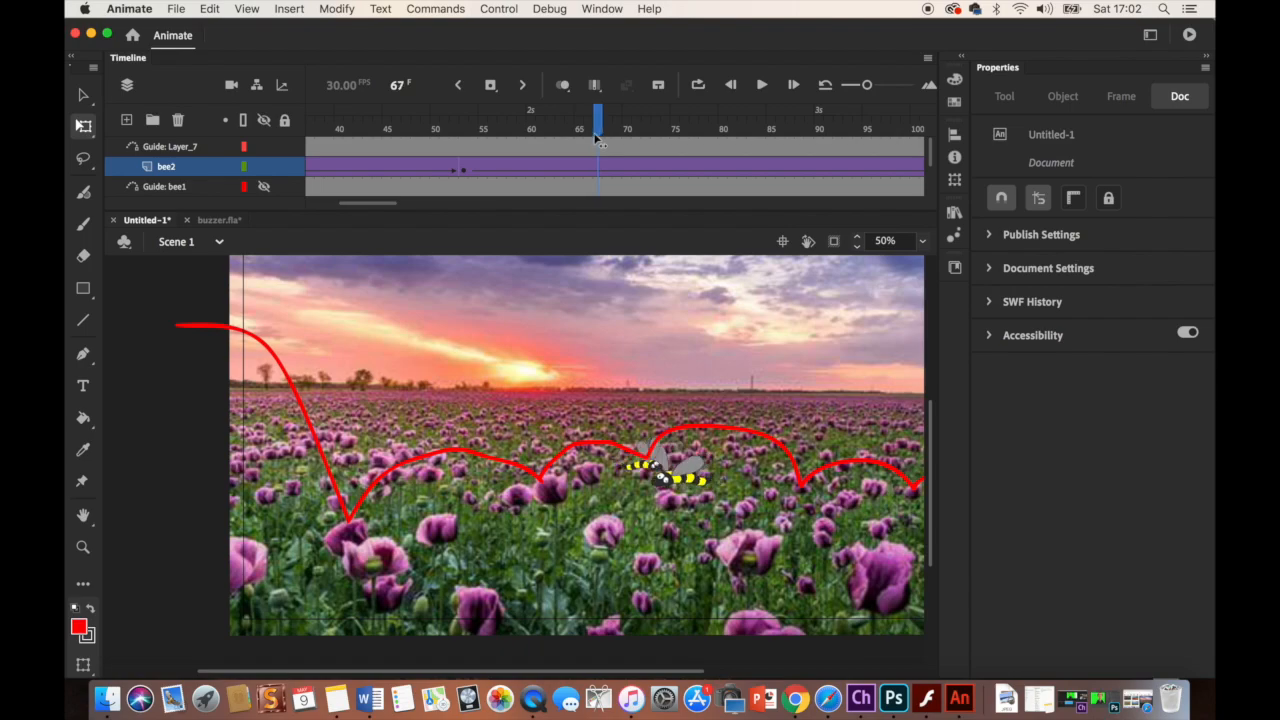
pyautogui.click(597, 168)
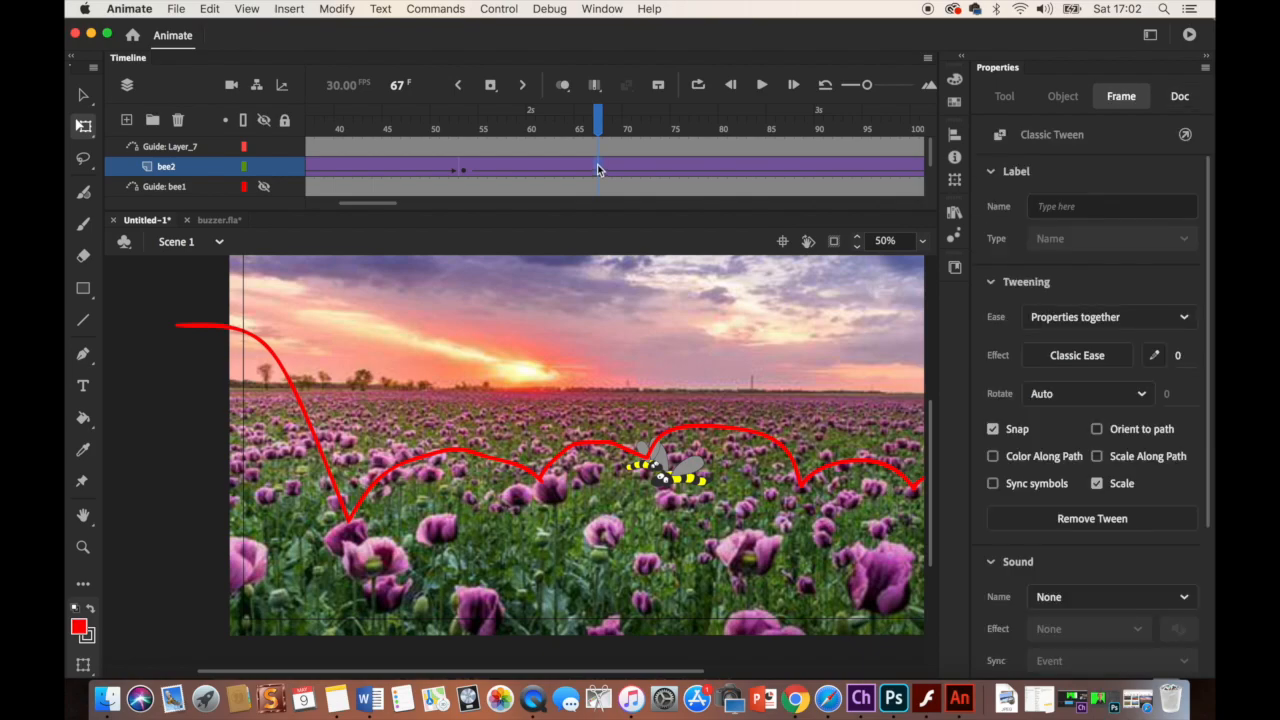
pyautogui.moveTo(597, 134); pyautogui.dragTo(498, 142)
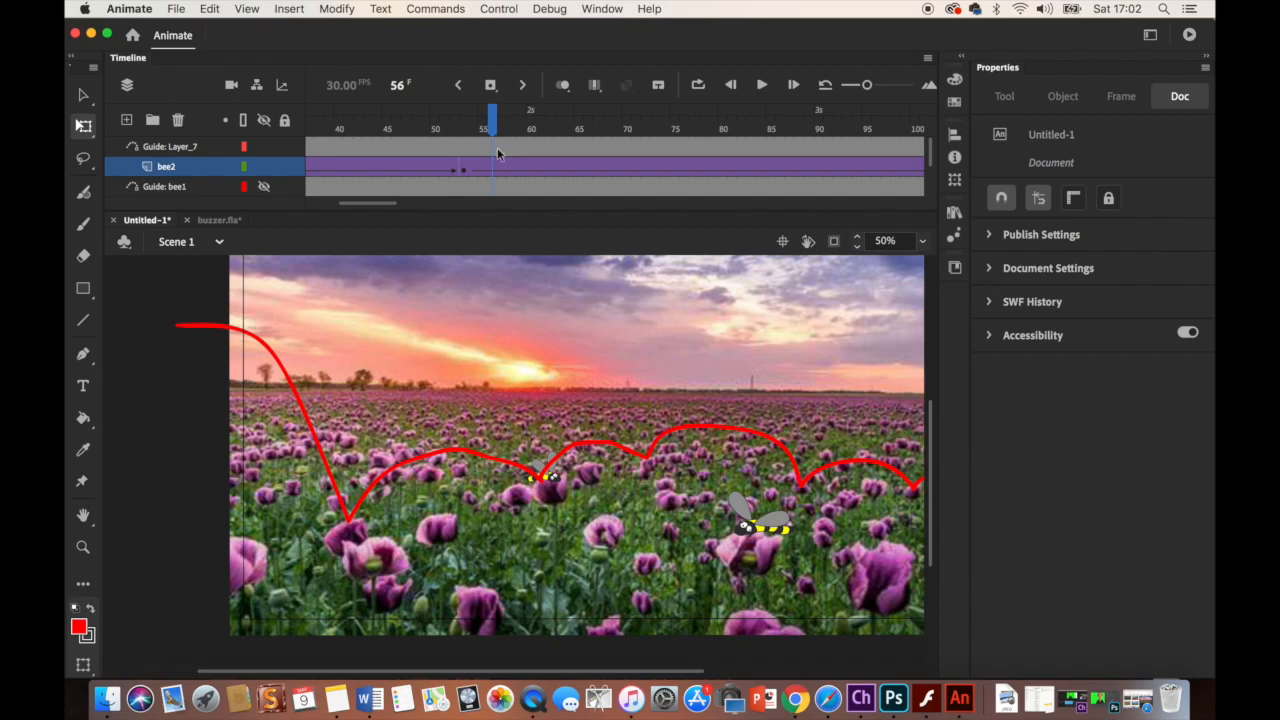
# Insert an extra frame and a keyframe on the bee2 layer at frame 56.
pyautogui.rightClick(497, 170)
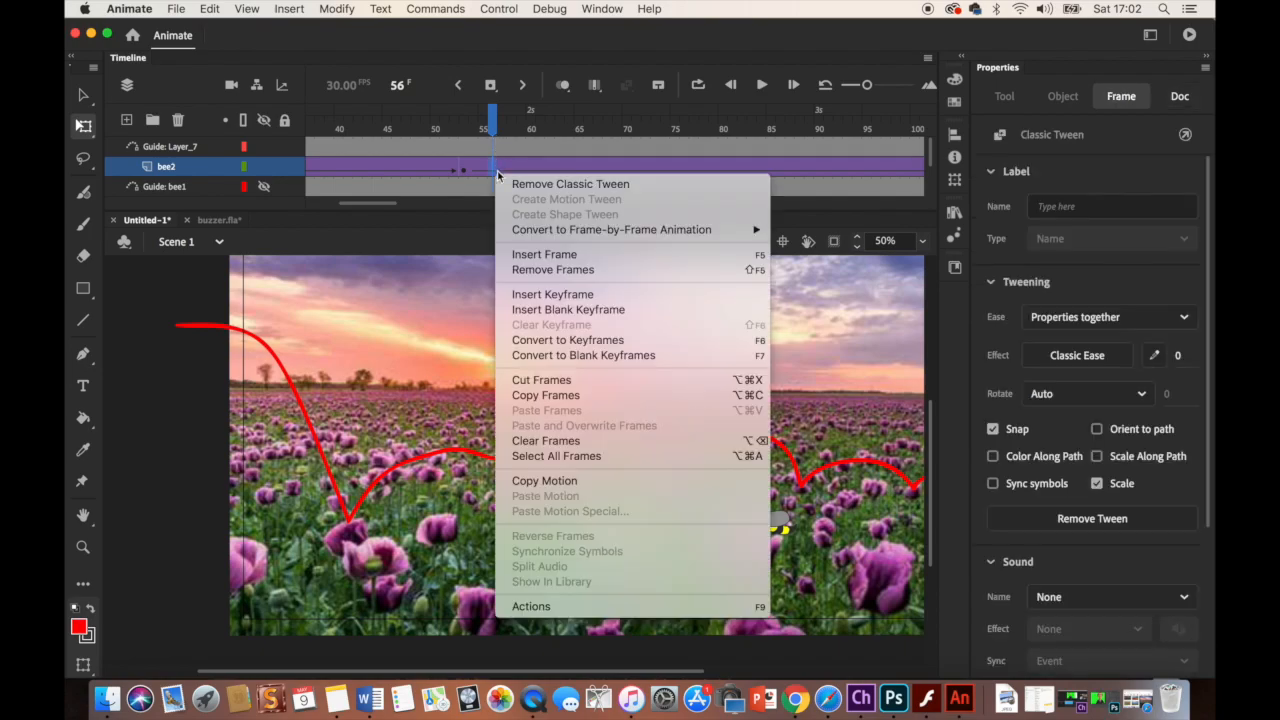
pyautogui.click(553, 257)
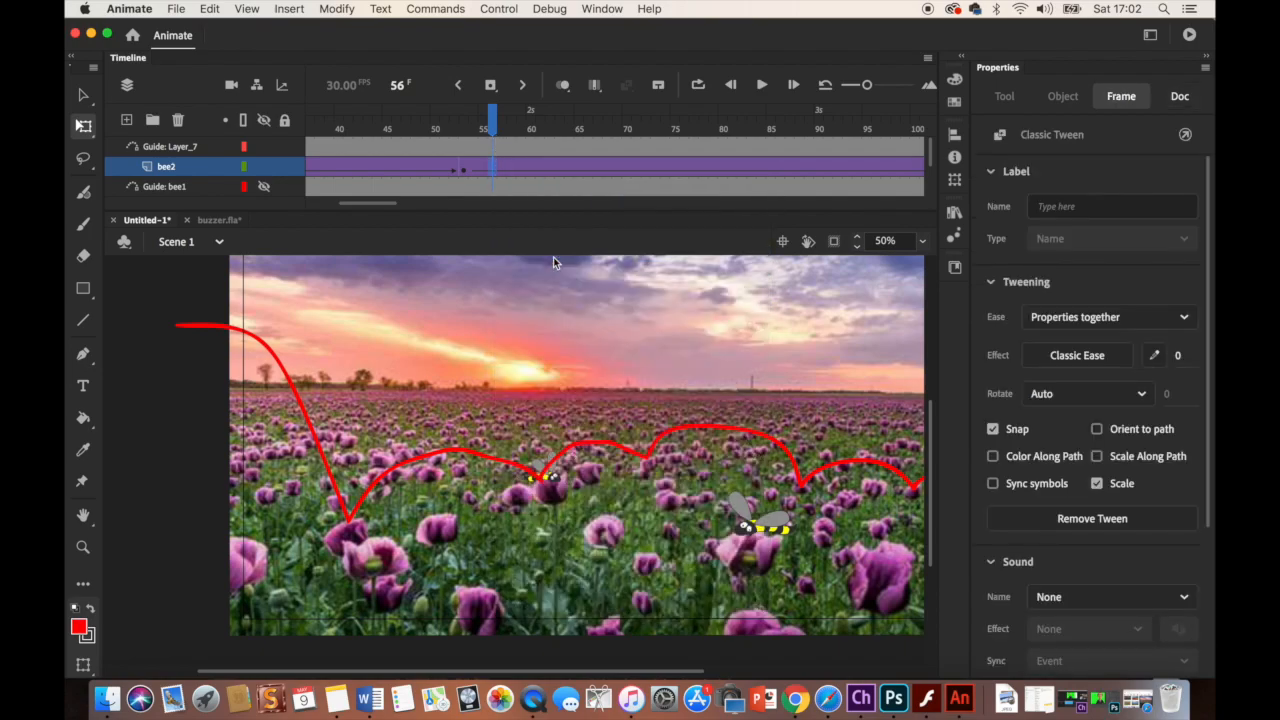
pyautogui.click(494, 132)
pyautogui.click(493, 171)
pyautogui.rightClick(493, 172)
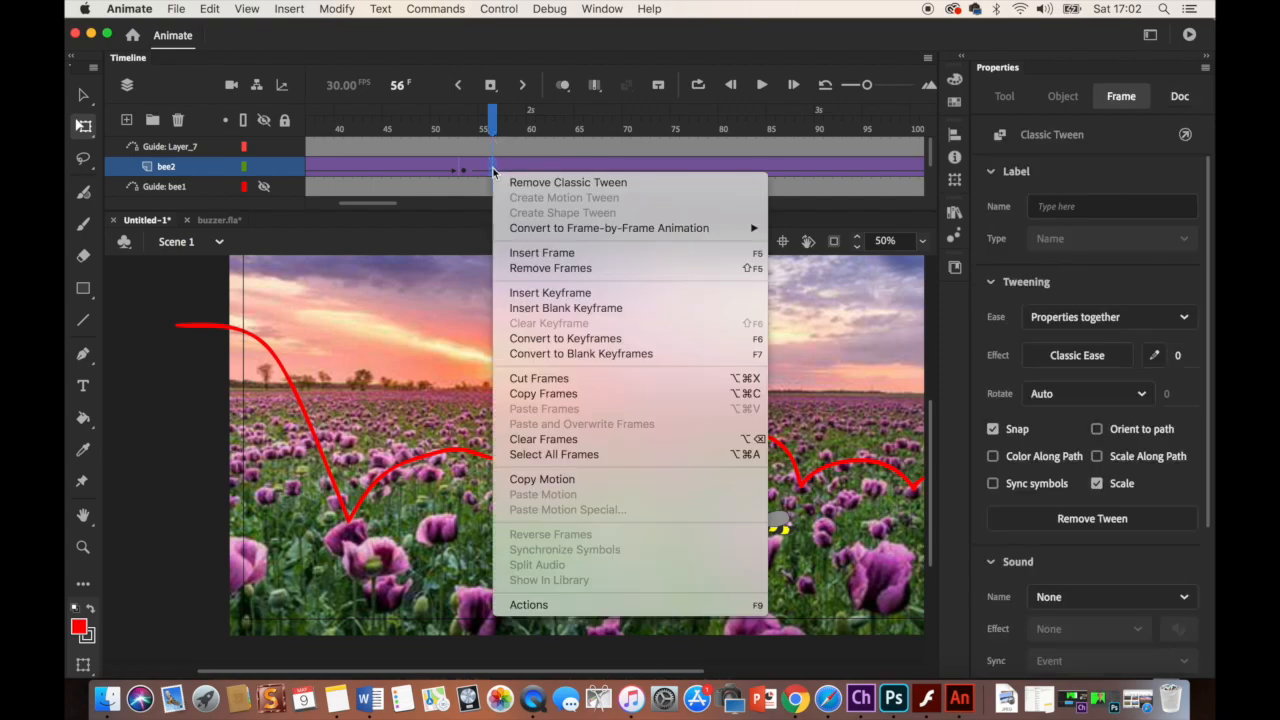
pyautogui.click(525, 292)
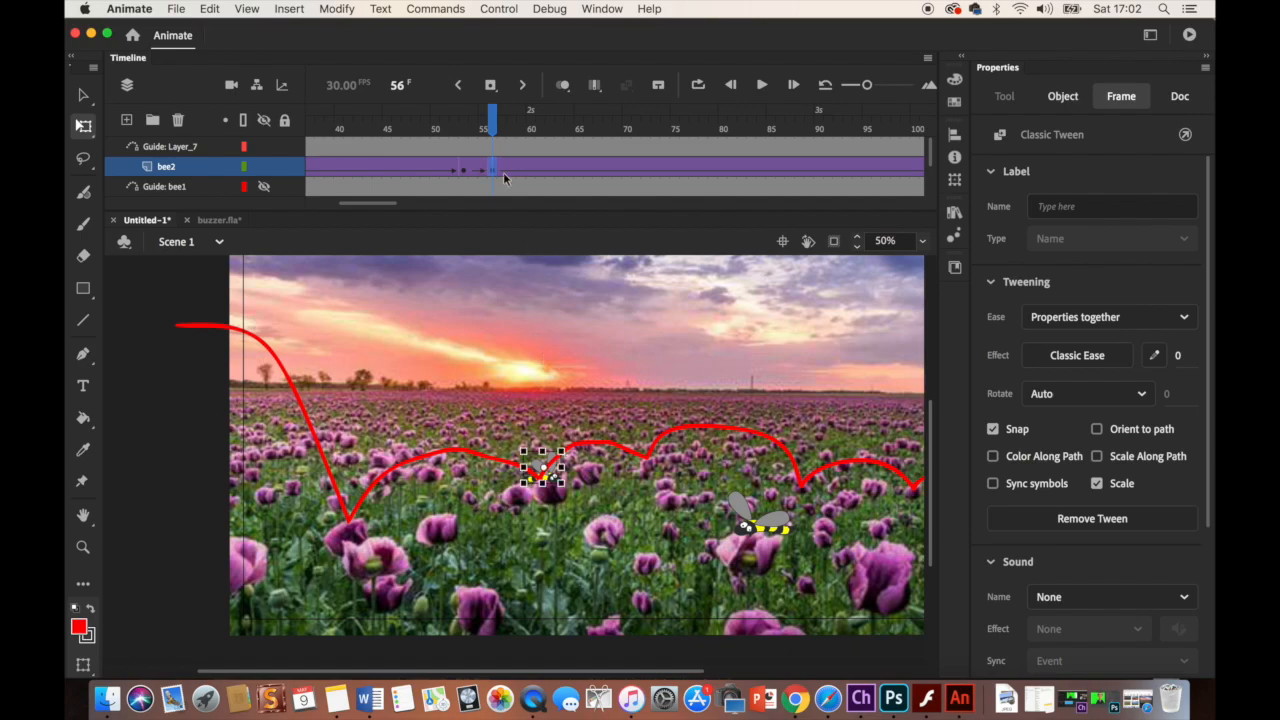
# Move the bee2 keyframe from frame 56 to frame 68 to lengthen the pause on the flower.
pyautogui.click(542, 166)
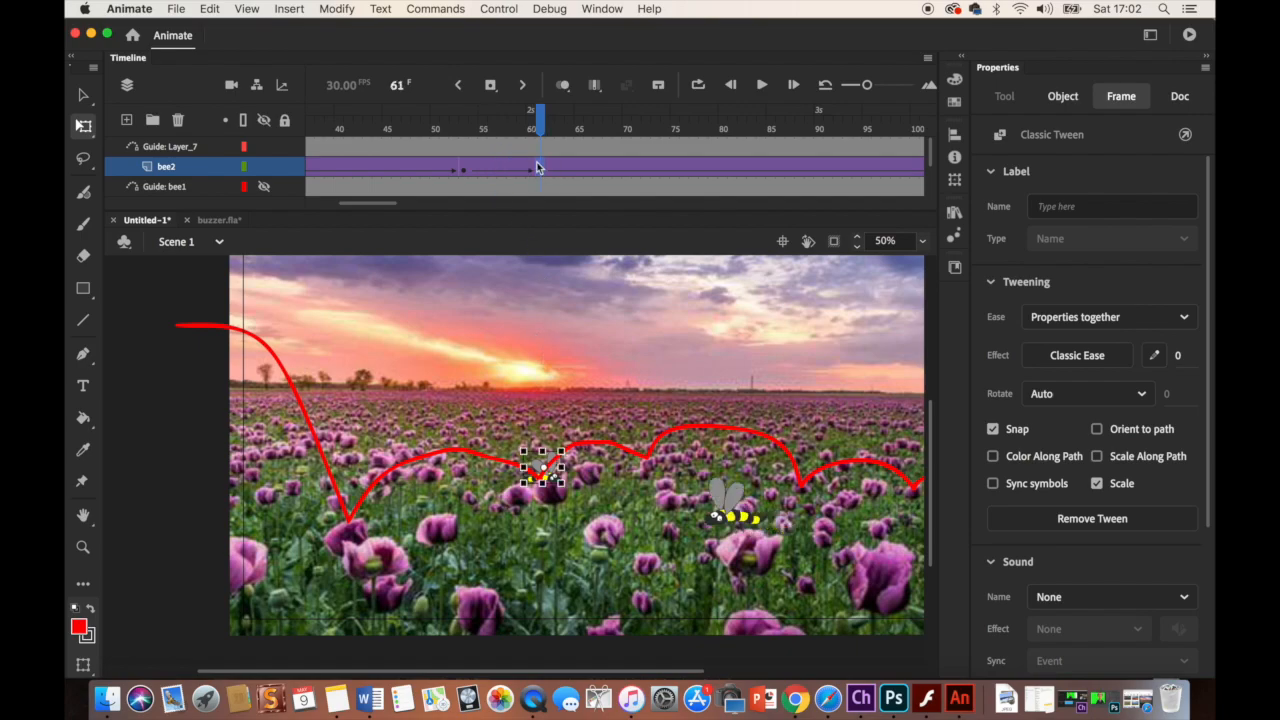
pyautogui.moveTo(540, 133); pyautogui.dragTo(540, 167)
pyautogui.click(540, 167)
pyautogui.click(612, 168)
pyautogui.press('Return')
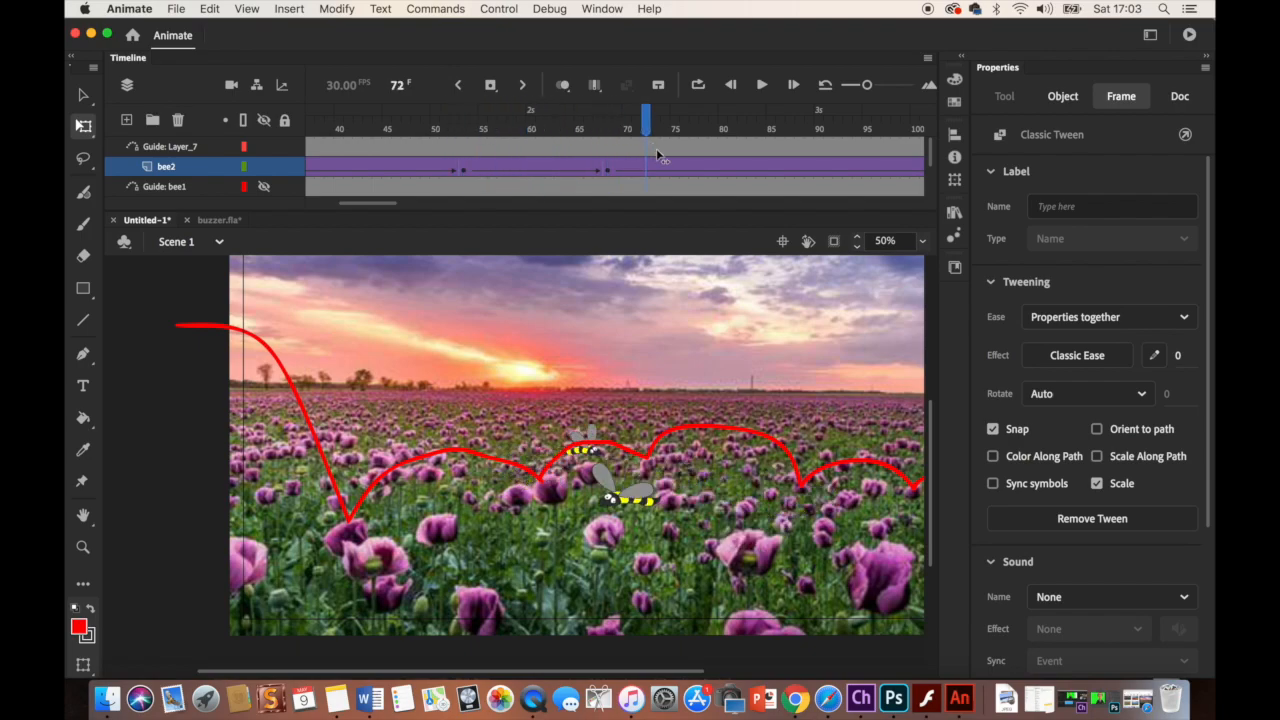
# Insert a keyframe on the bee2 layer at frame 78 and slightly adjust the bee's size there.
pyautogui.click(676, 128)
pyautogui.moveTo(676, 128); pyautogui.dragTo(705, 138)
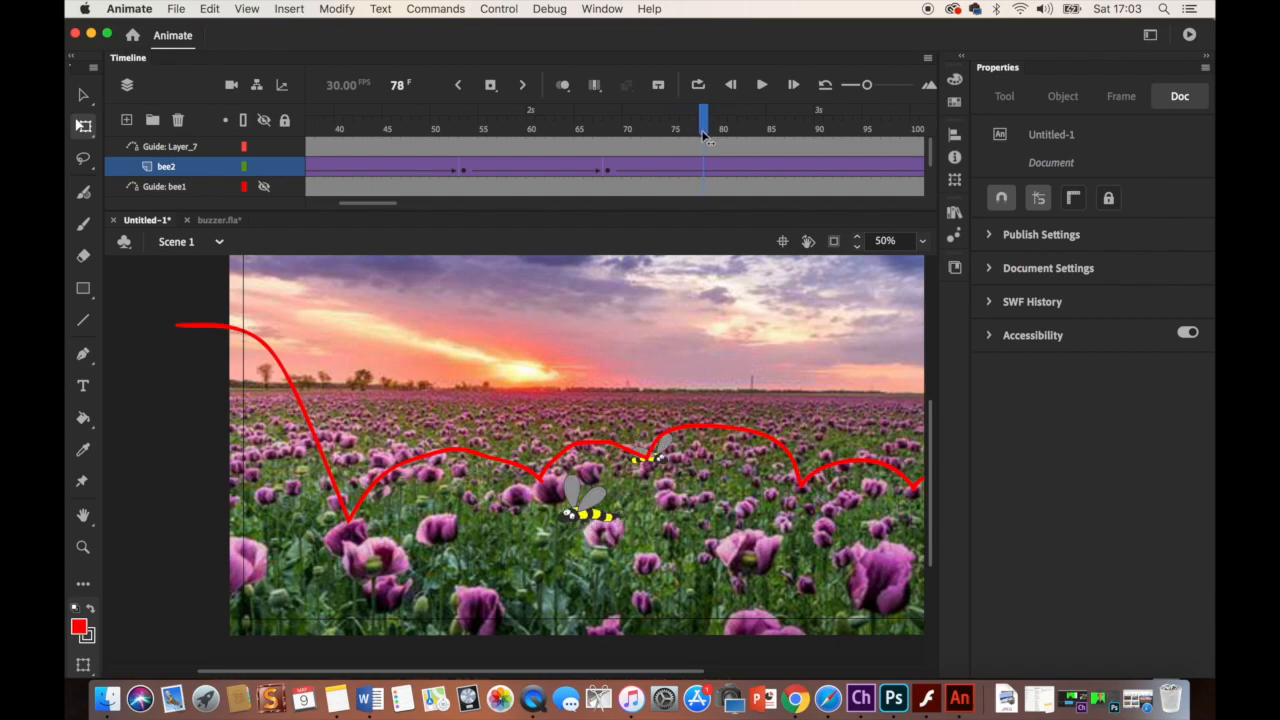
pyautogui.rightClick(701, 166)
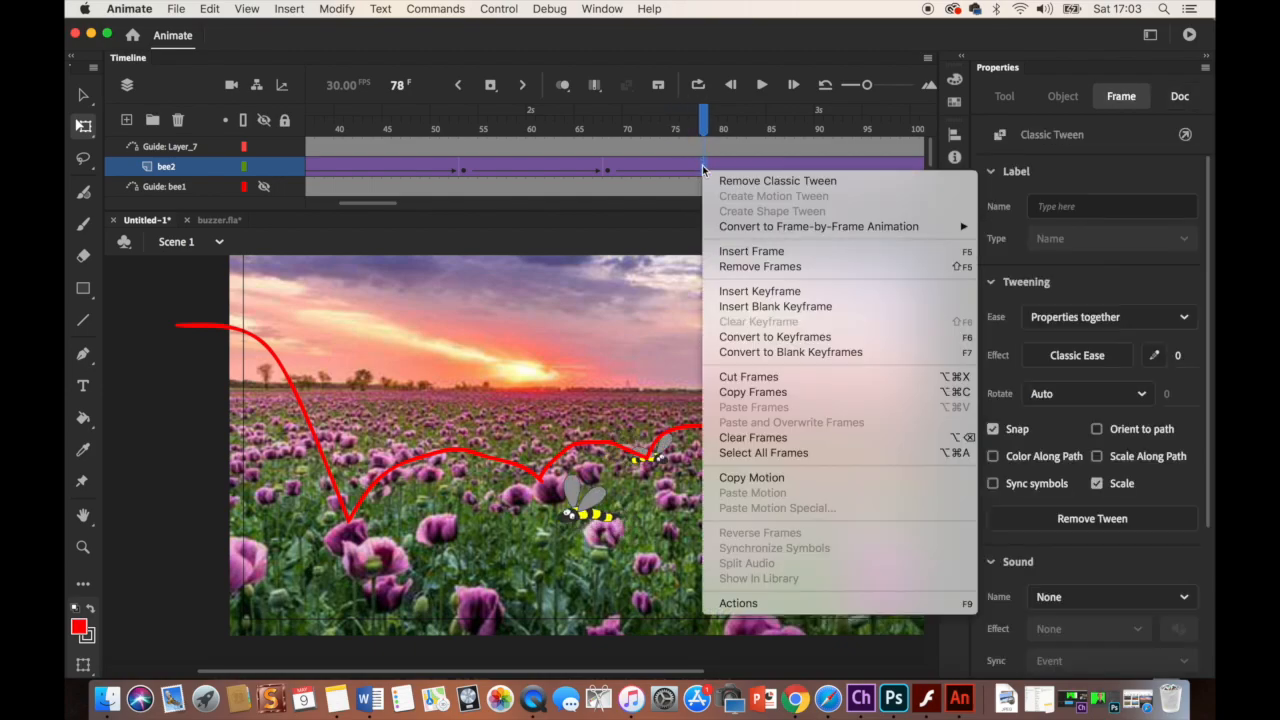
pyautogui.click(759, 291)
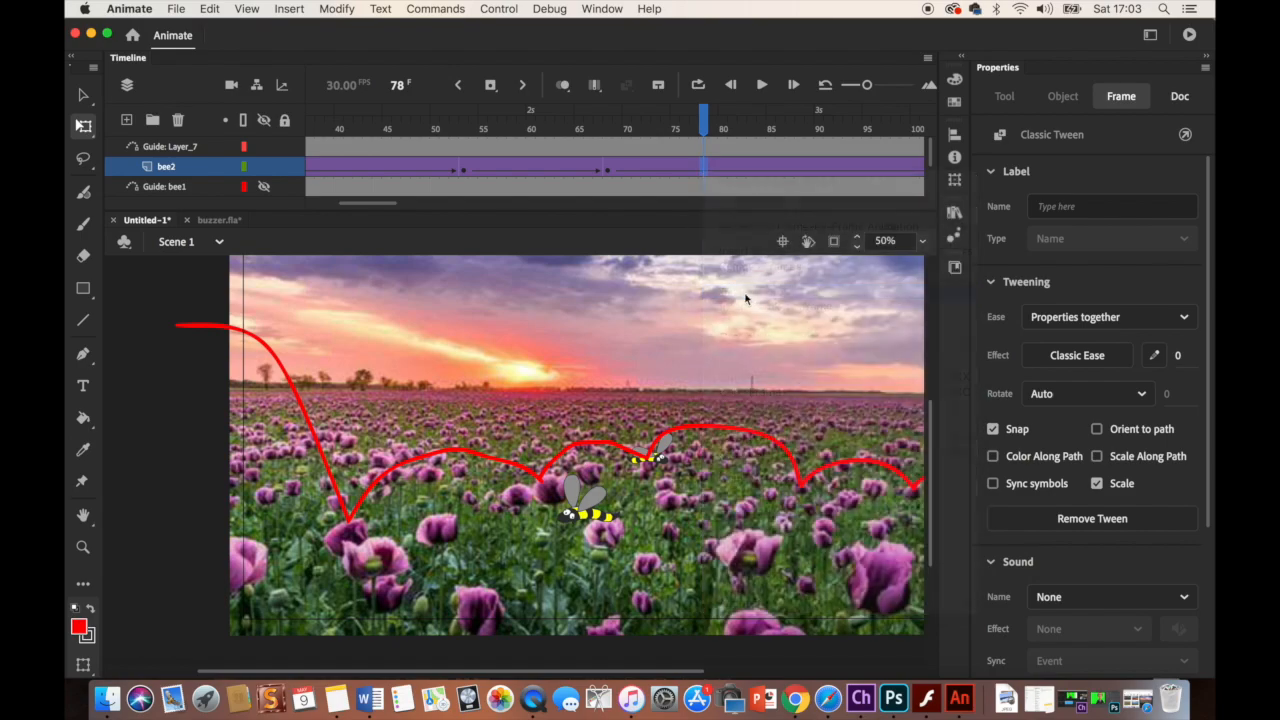
pyautogui.click(630, 437)
pyautogui.moveTo(630, 437); pyautogui.dragTo(630, 433)
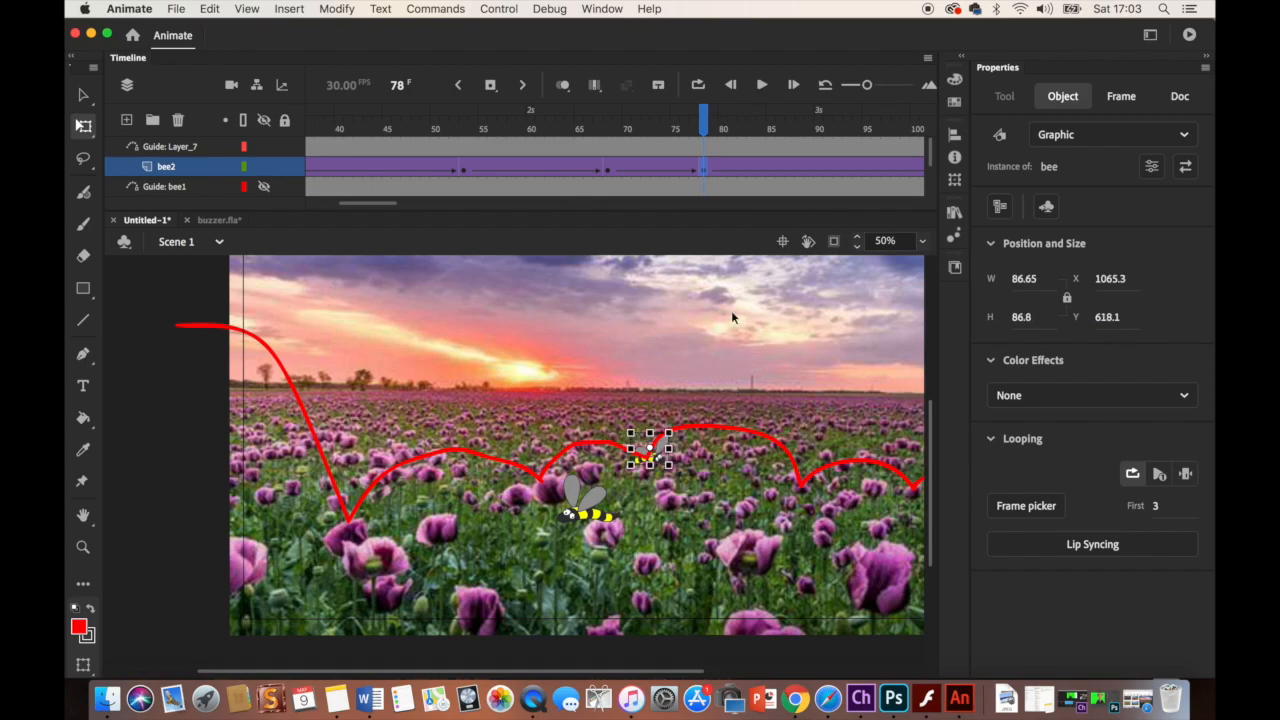
# Scrub the timeline to frame 107 to check both bees' flights in the last section.
pyautogui.hscroll(6, 731, 192)
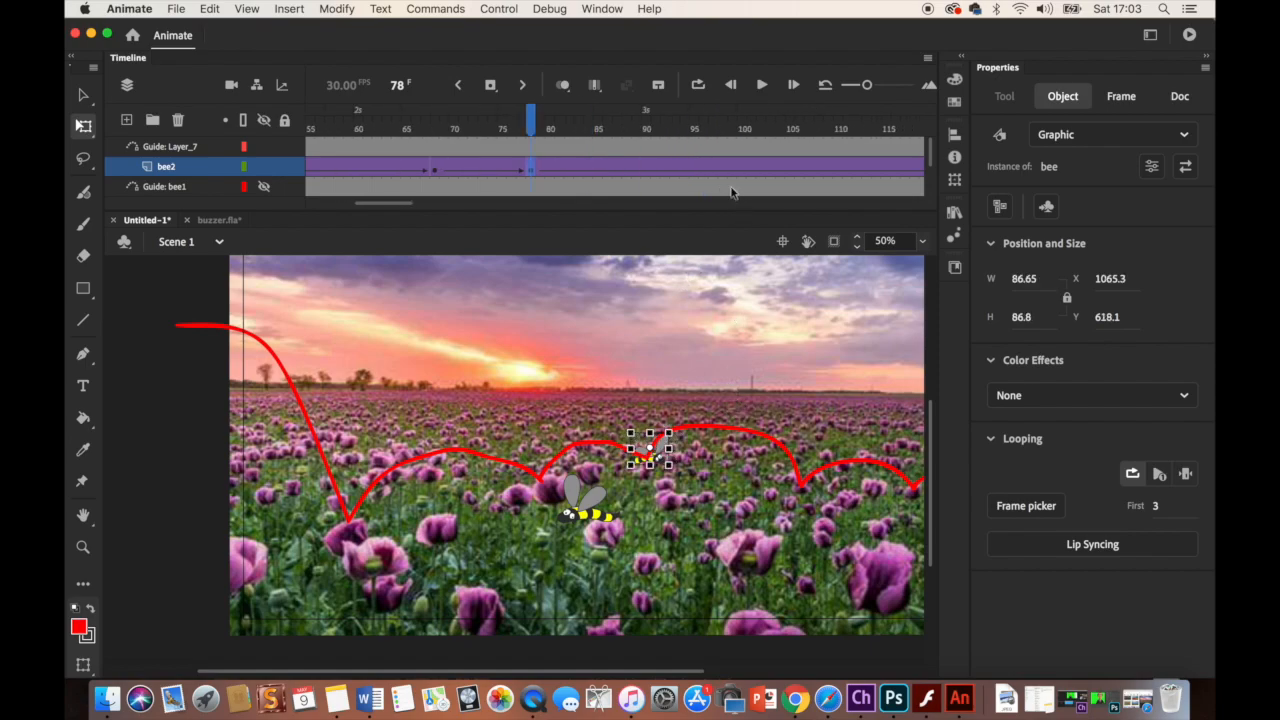
pyautogui.moveTo(415, 118); pyautogui.dragTo(700, 155)
pyautogui.click(635, 198)
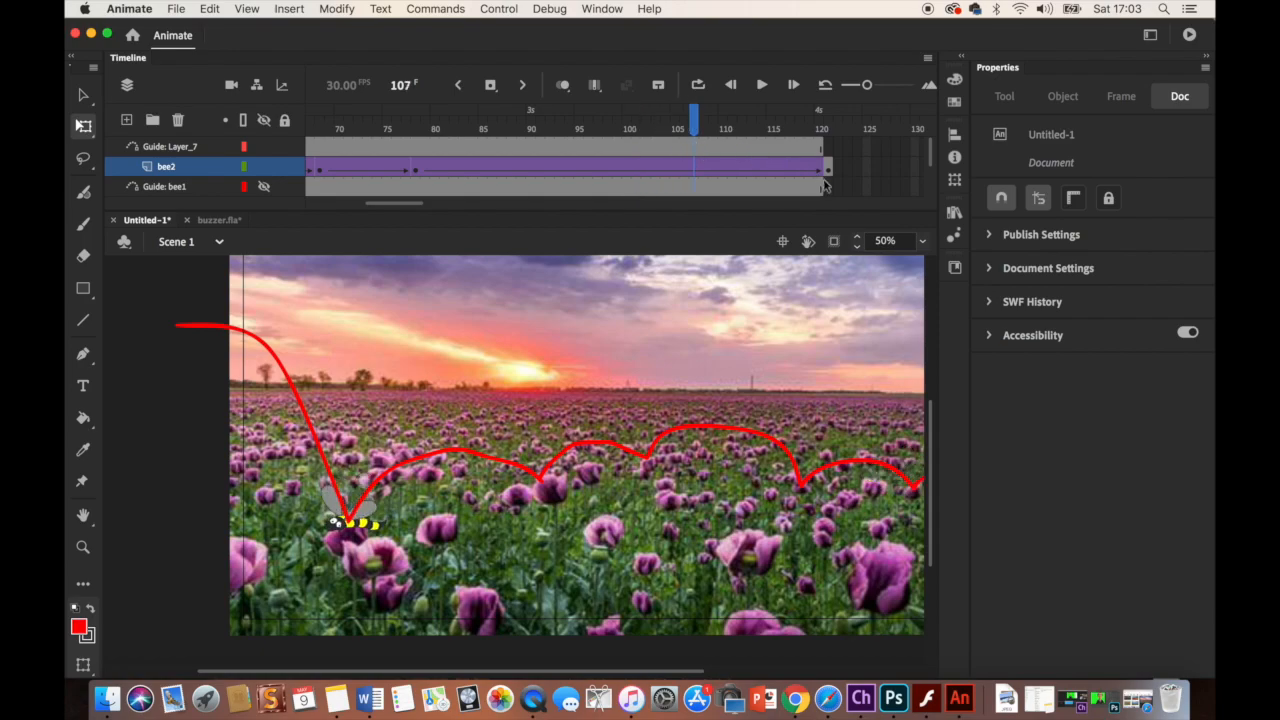
# Remove the extra frame 121 from the bee2 layer so its final keyframe falls on frame 120.
pyautogui.hscroll(5, 825, 182)
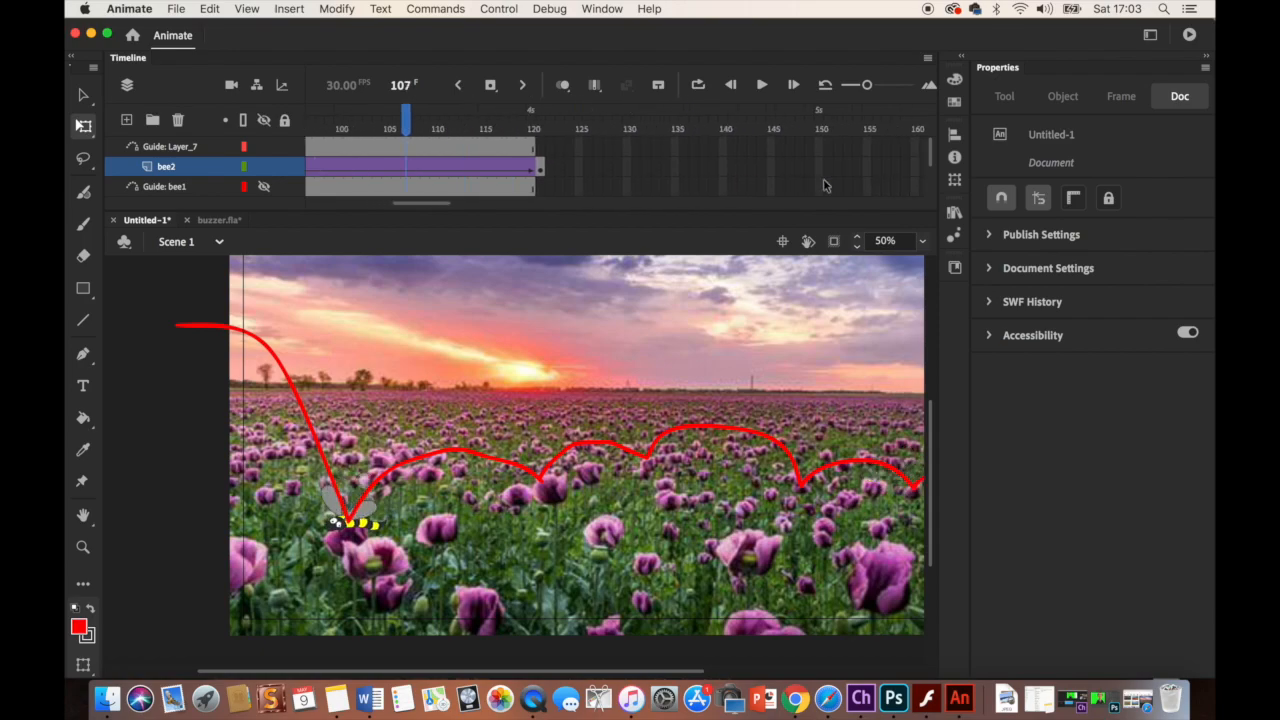
pyautogui.click(537, 168)
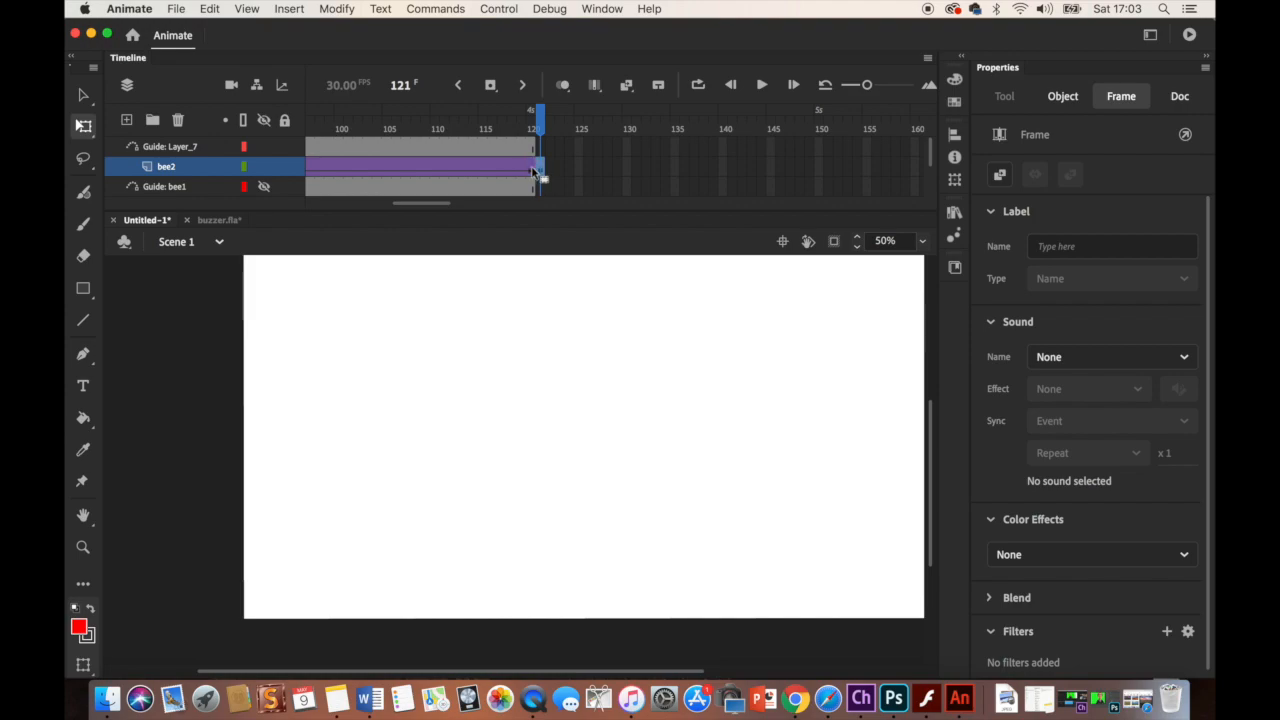
pyautogui.click(532, 169)
pyautogui.click(540, 168)
pyautogui.rightClick(540, 170)
pyautogui.click(590, 266)
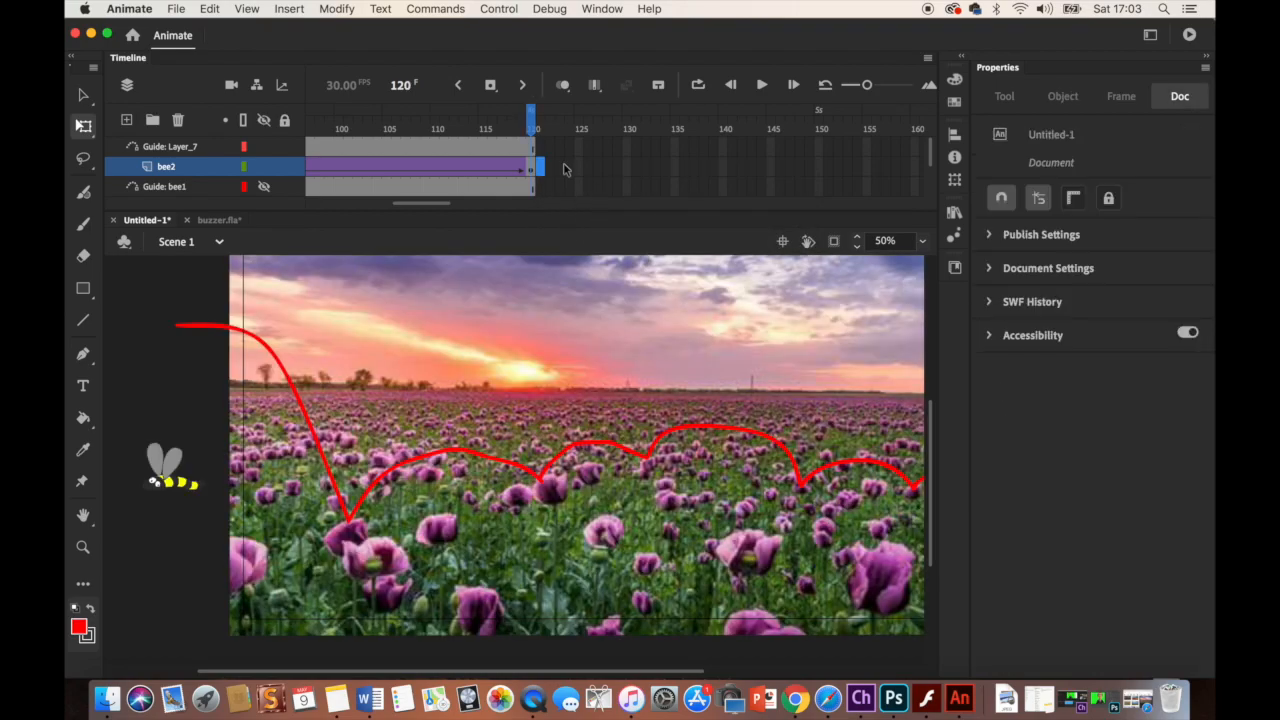
pyautogui.click(521, 125)
pyautogui.moveTo(521, 125); pyautogui.dragTo(549, 133)
# Hide the Guide: Layer_7 motion path and play the whole animation from frame 1 with the stage at 25%.
pyautogui.click(918, 246)
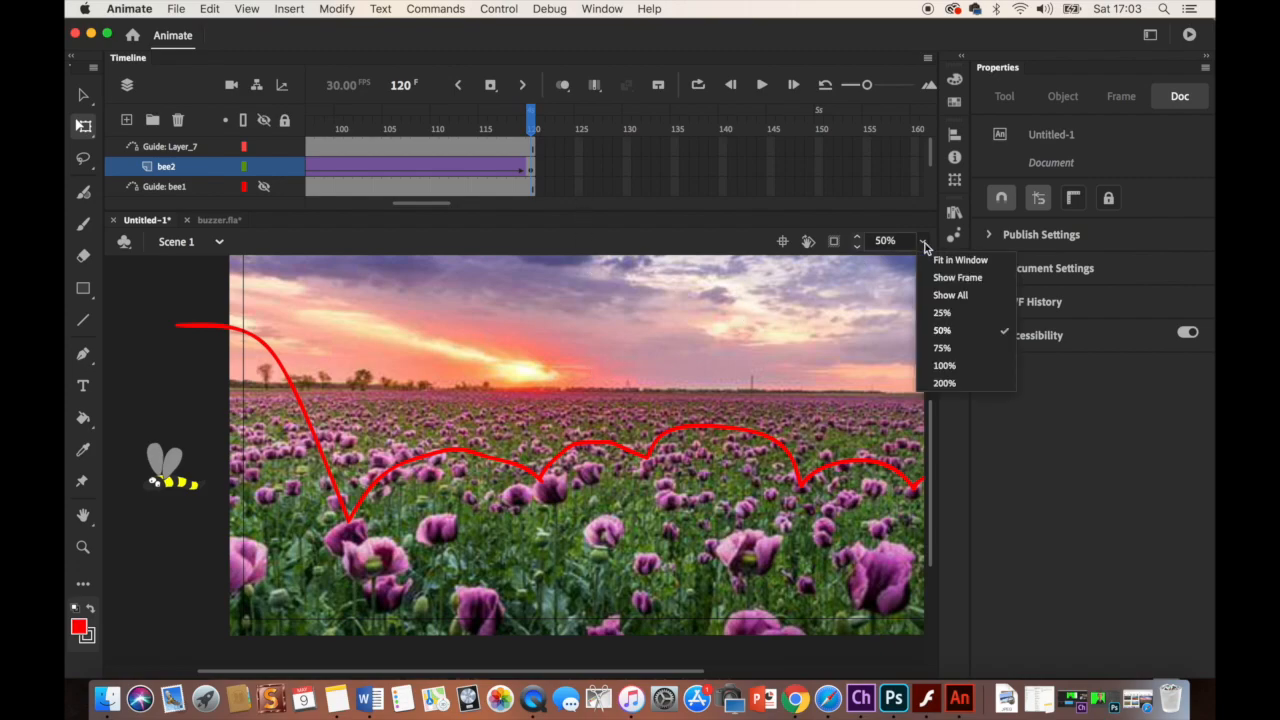
pyautogui.click(938, 316)
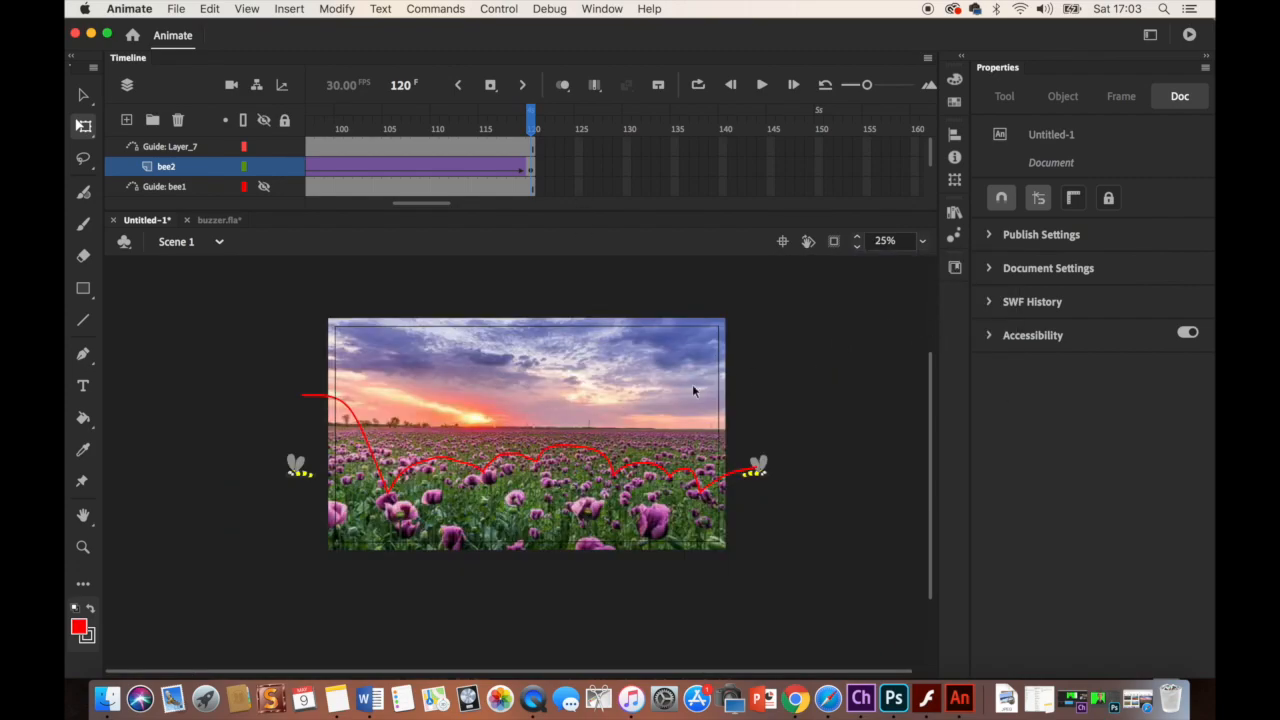
pyautogui.click(265, 147)
pyautogui.moveTo(530, 128); pyautogui.dragTo(143, 178)
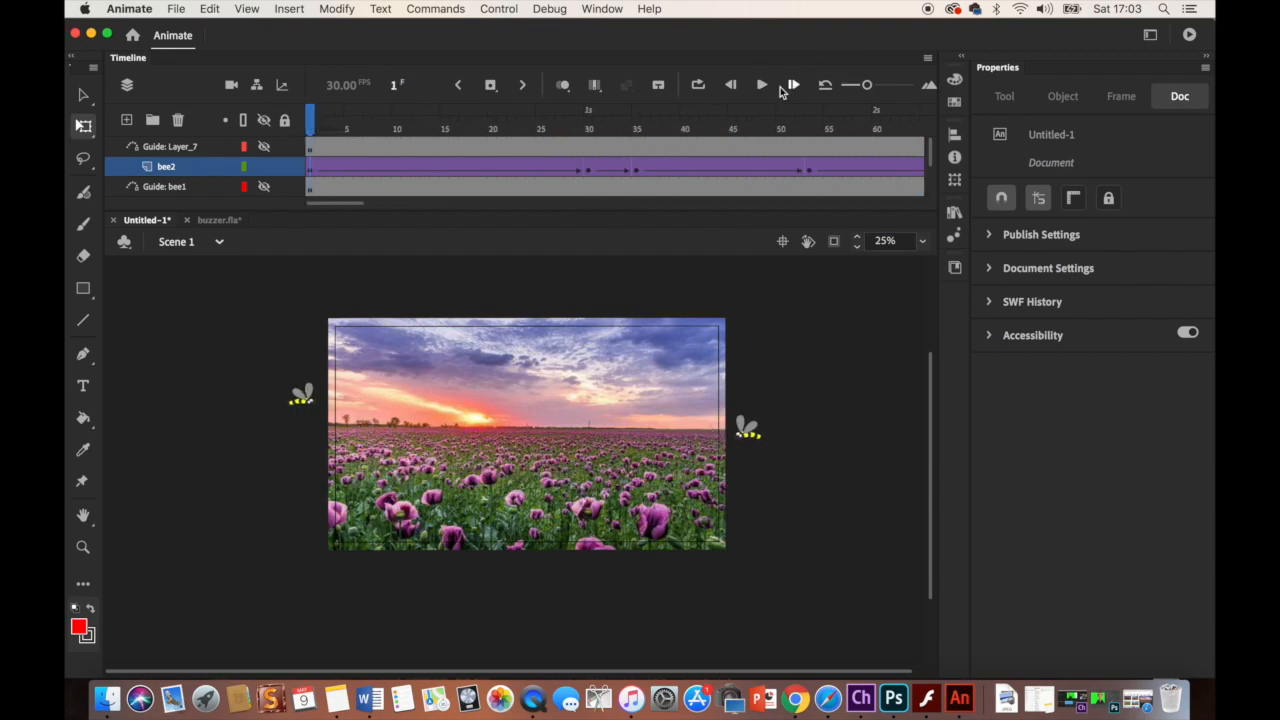
pyautogui.click(761, 86)
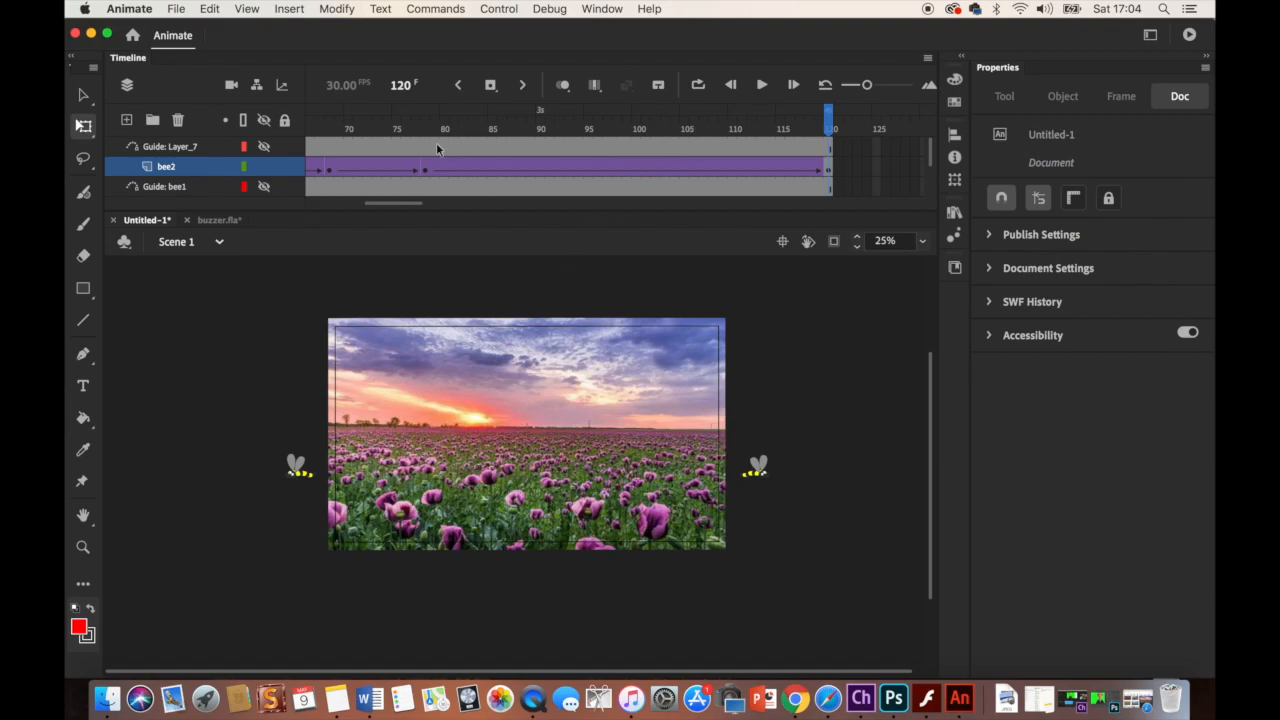
# Export the entire movie to the desktop as Untitled-1, an H.264 video at 1920 x 1080 px with the Default (AME) preset.
pyautogui.click(175, 9)
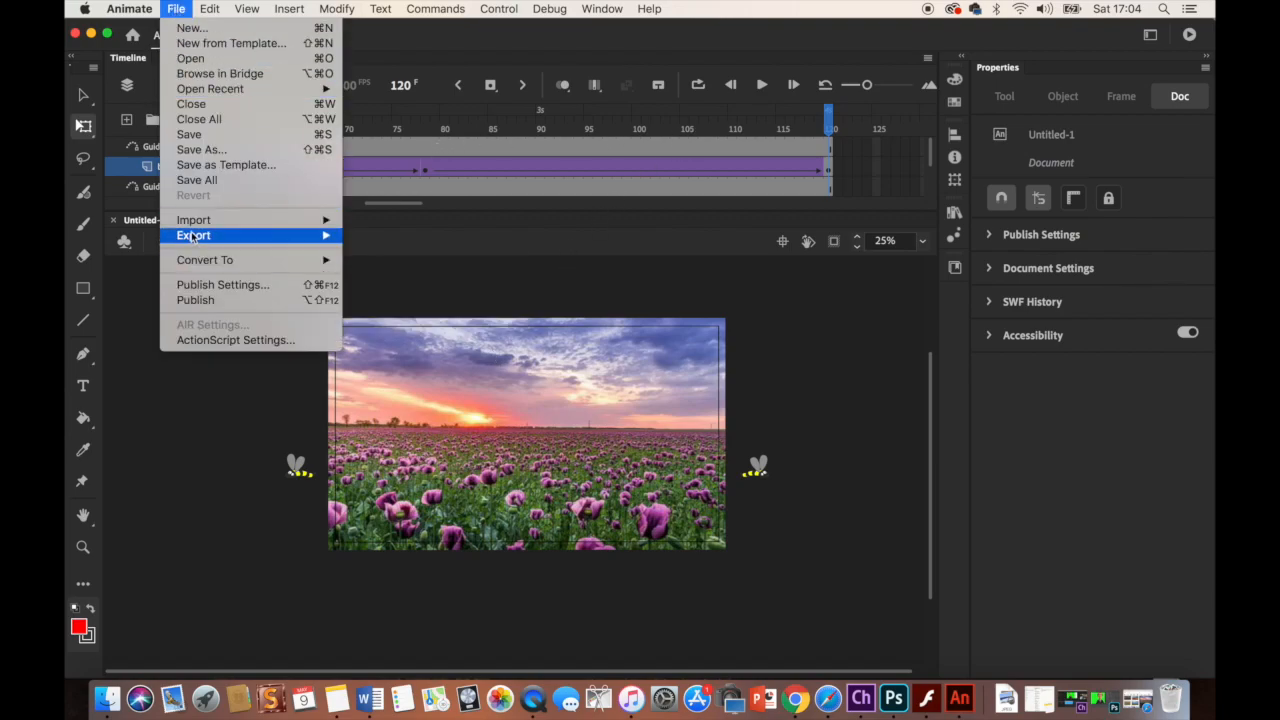
pyautogui.moveTo(318, 236)
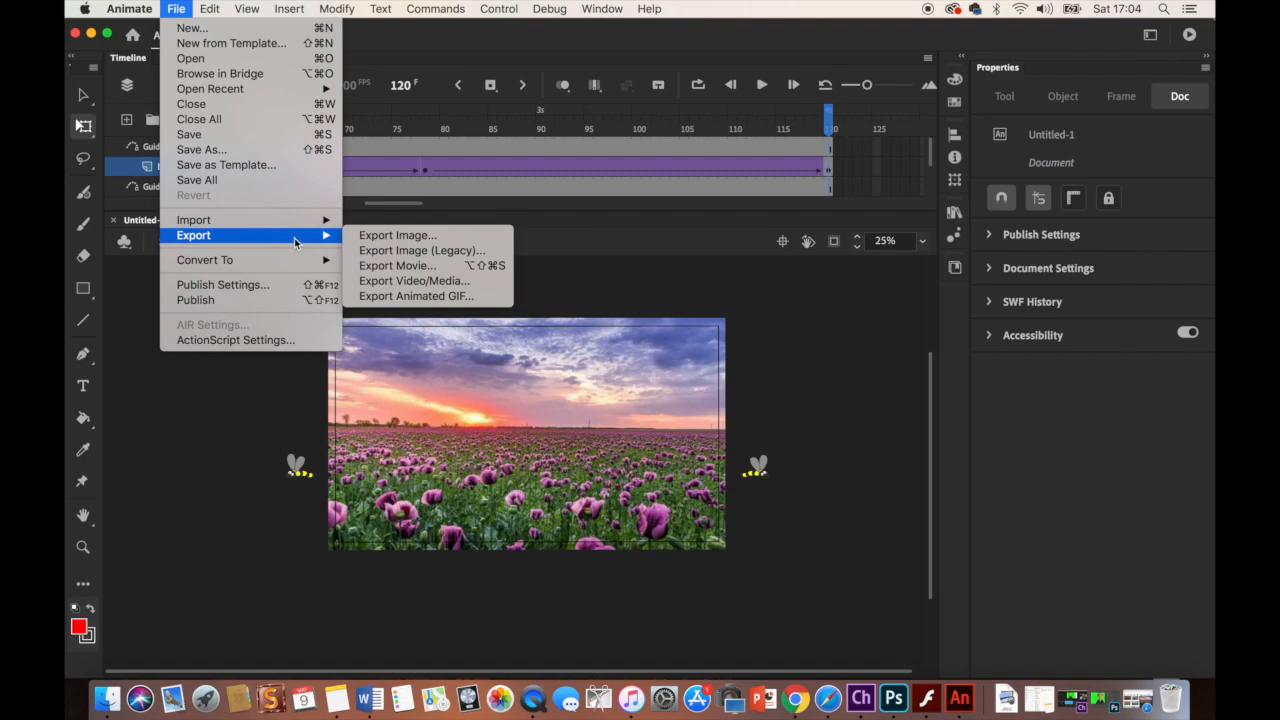
pyautogui.click(429, 281)
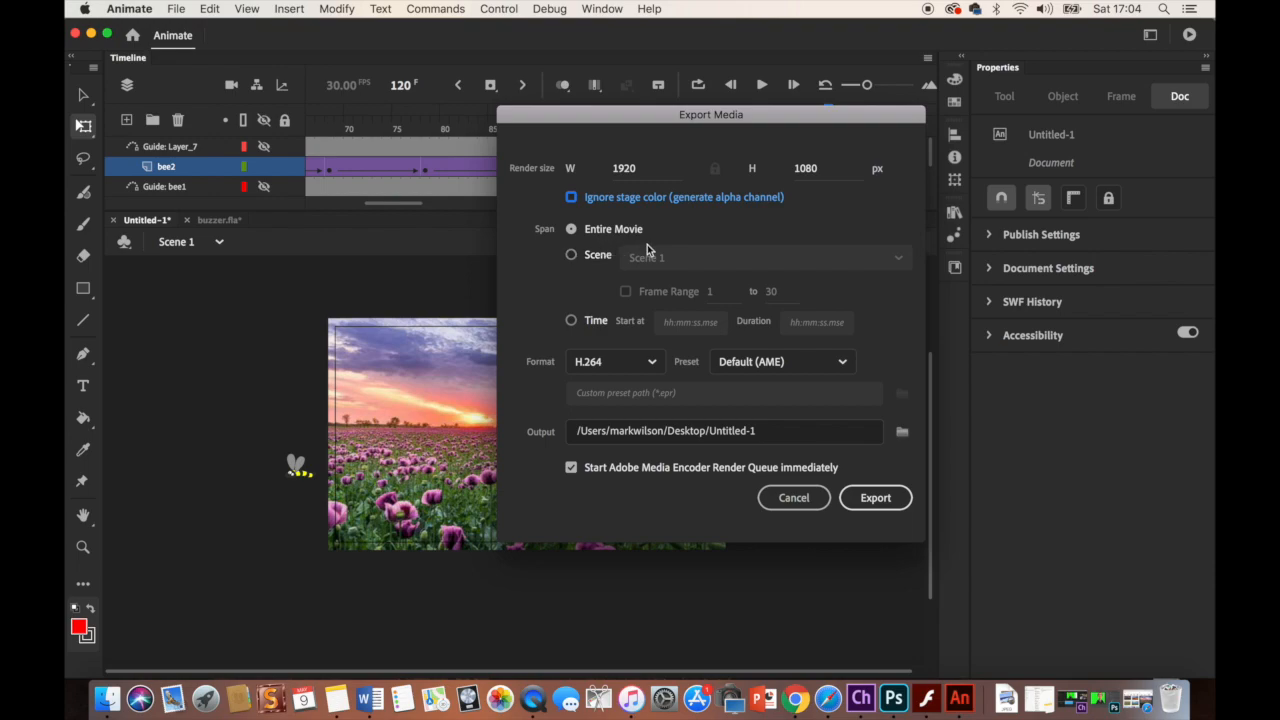
pyautogui.click(883, 503)
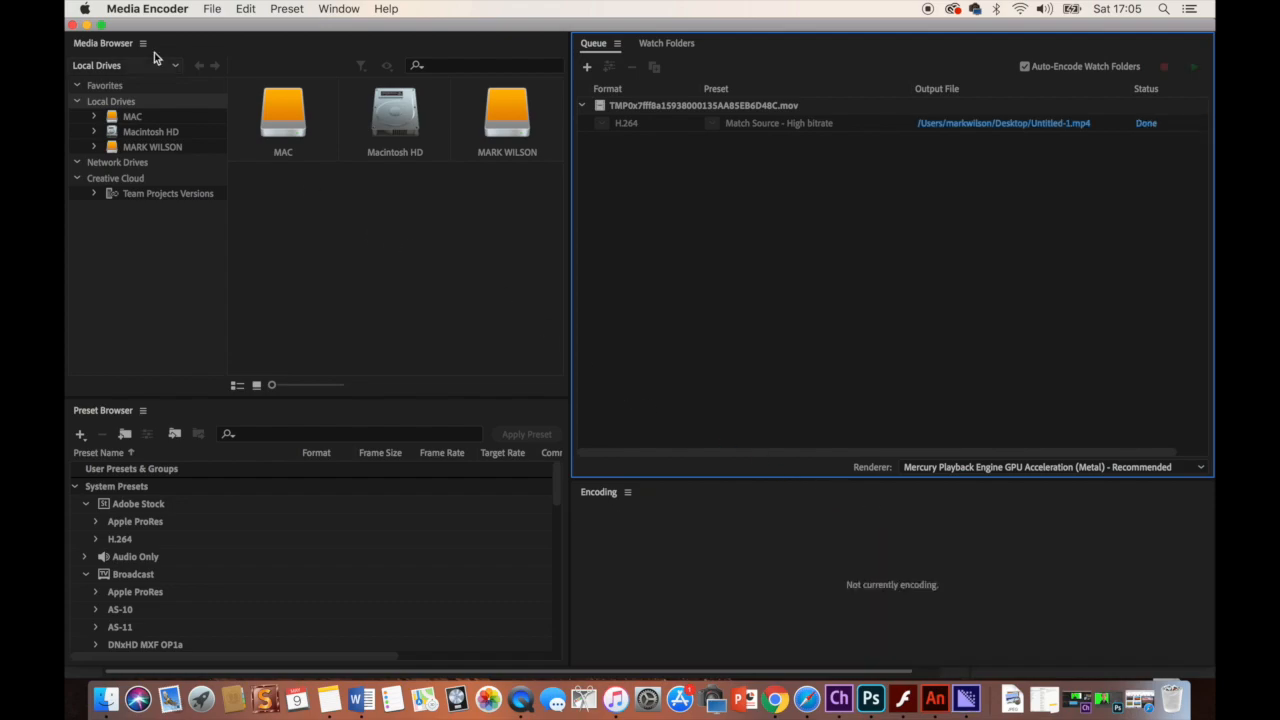
pyautogui.click(87, 25)
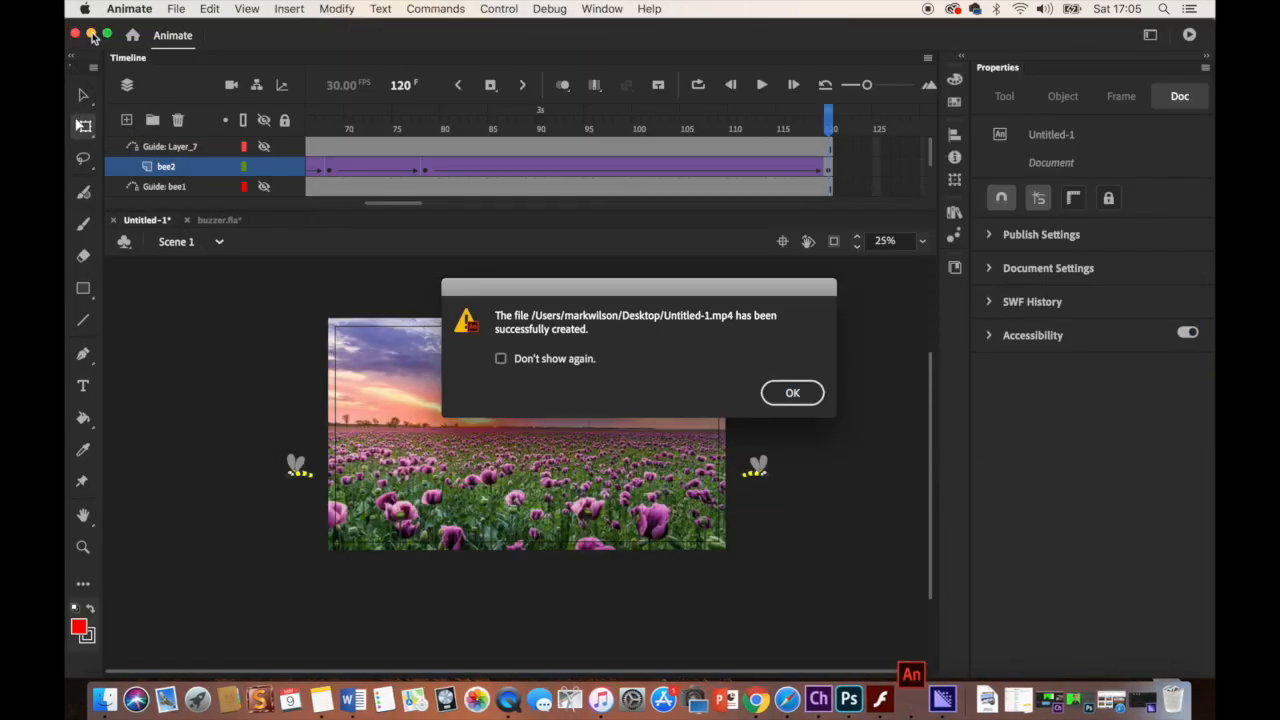
pyautogui.click(794, 396)
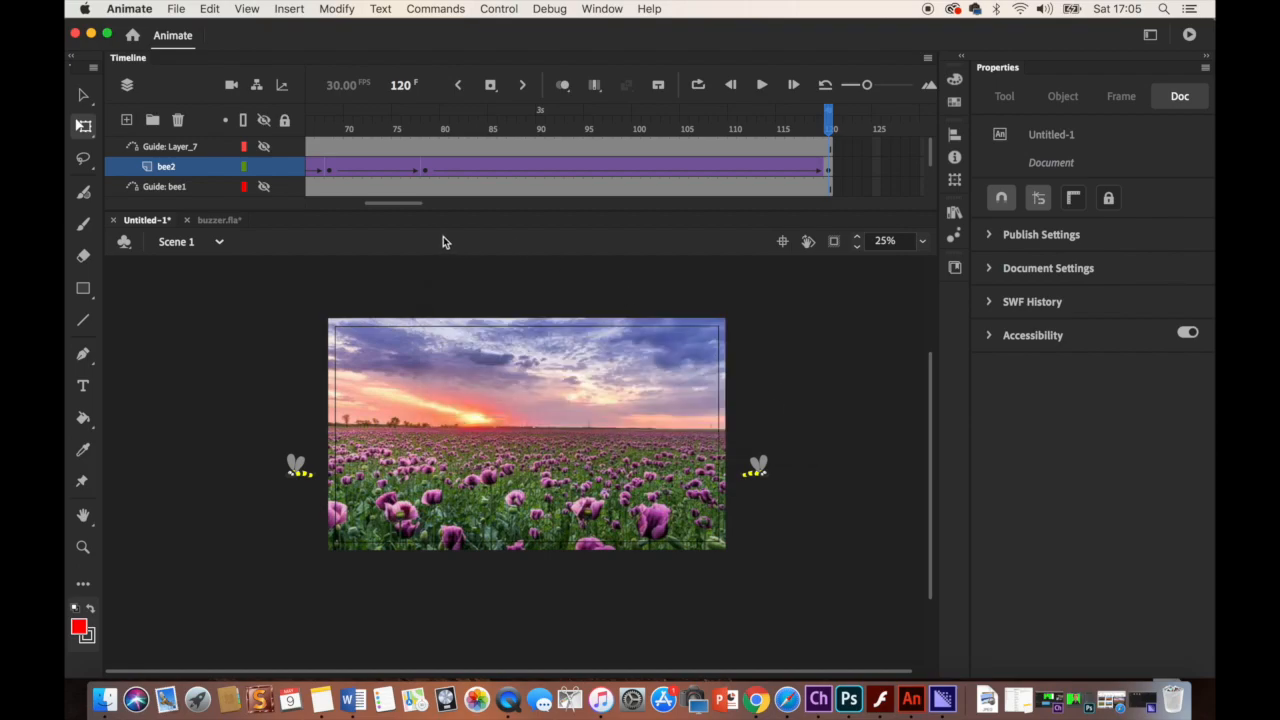
# Open the exported Untitled-1.mp4 from the desktop in QuickTime Player and play it in full screen.
pyautogui.click(91, 35)
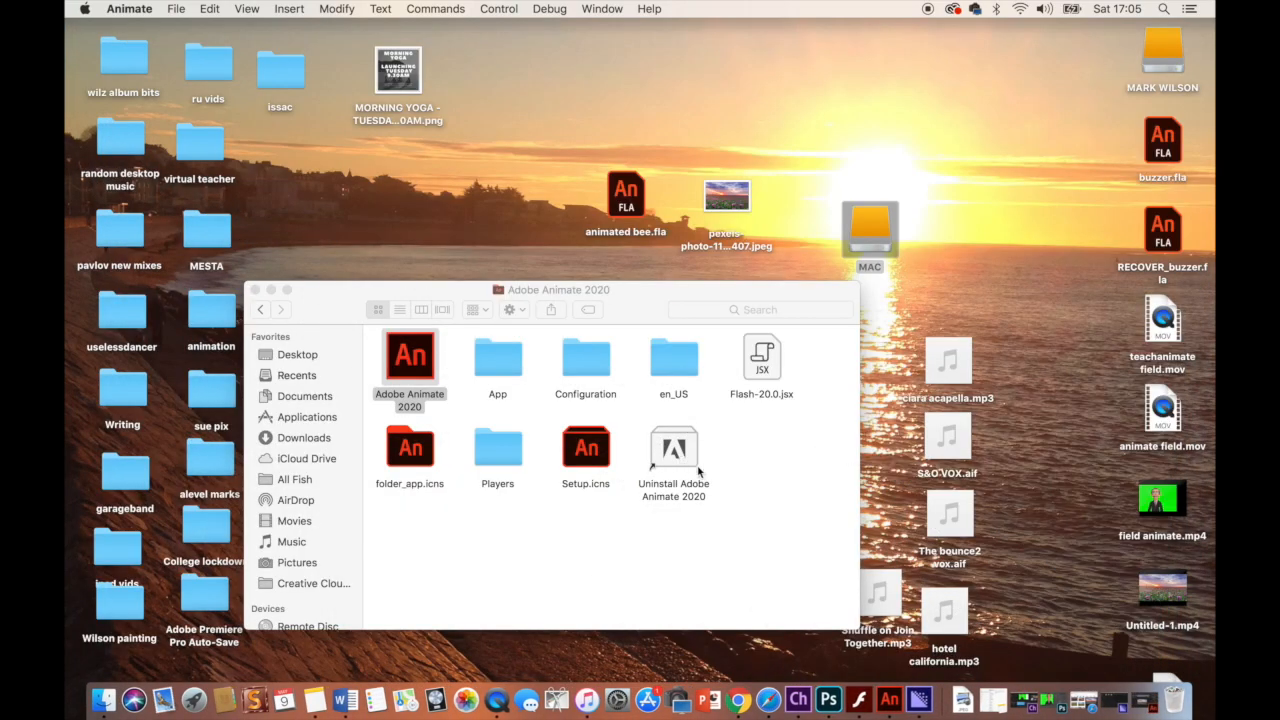
pyautogui.click(256, 290)
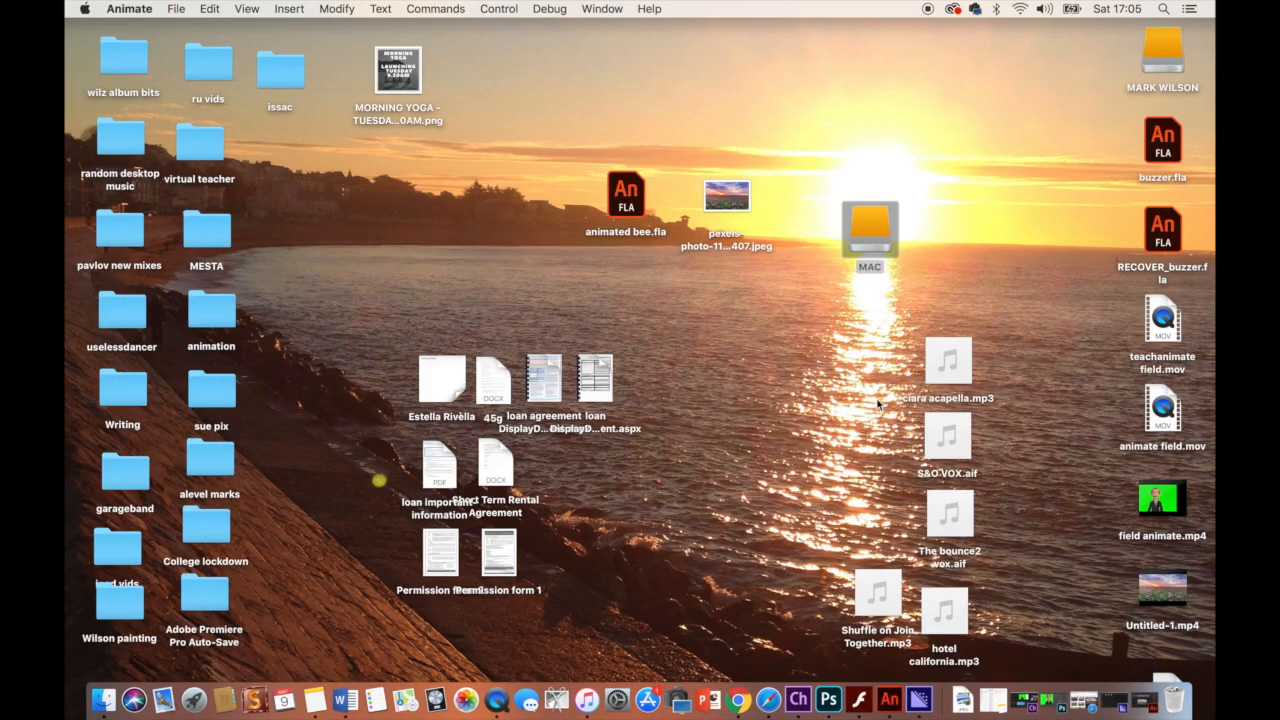
pyautogui.doubleClick(1181, 596)
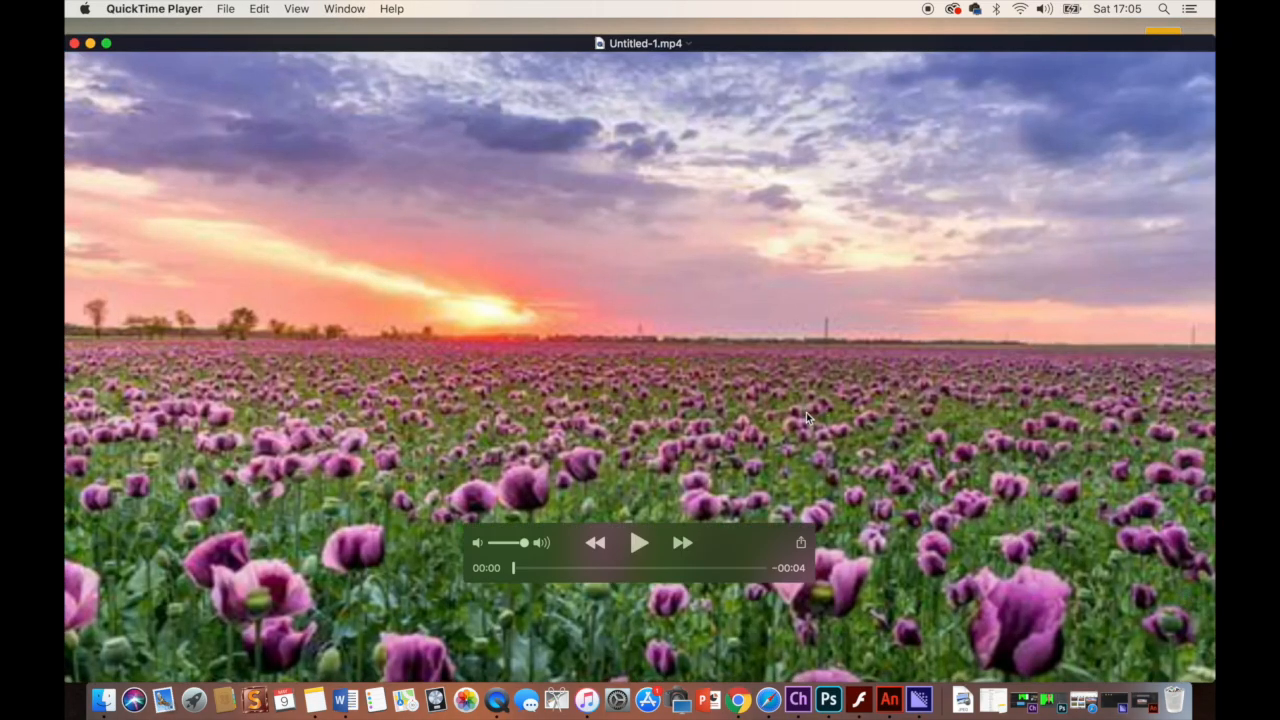
pyautogui.click(298, 12)
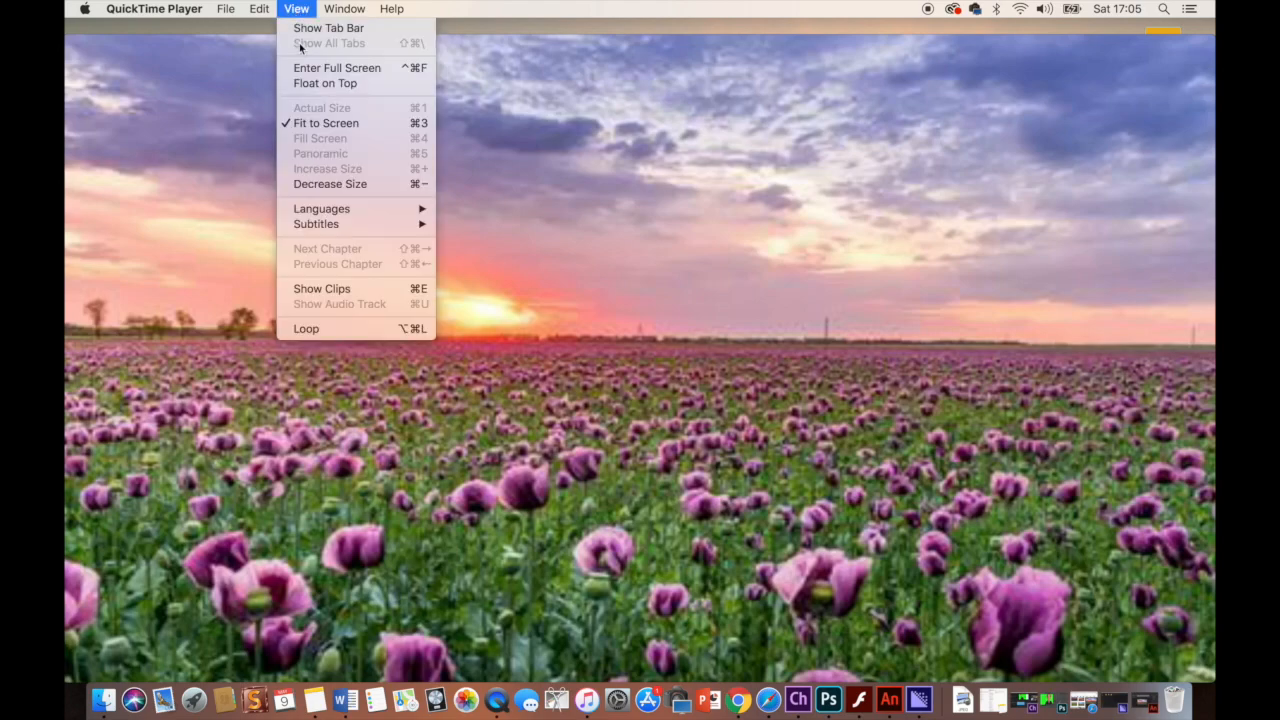
pyautogui.click(303, 68)
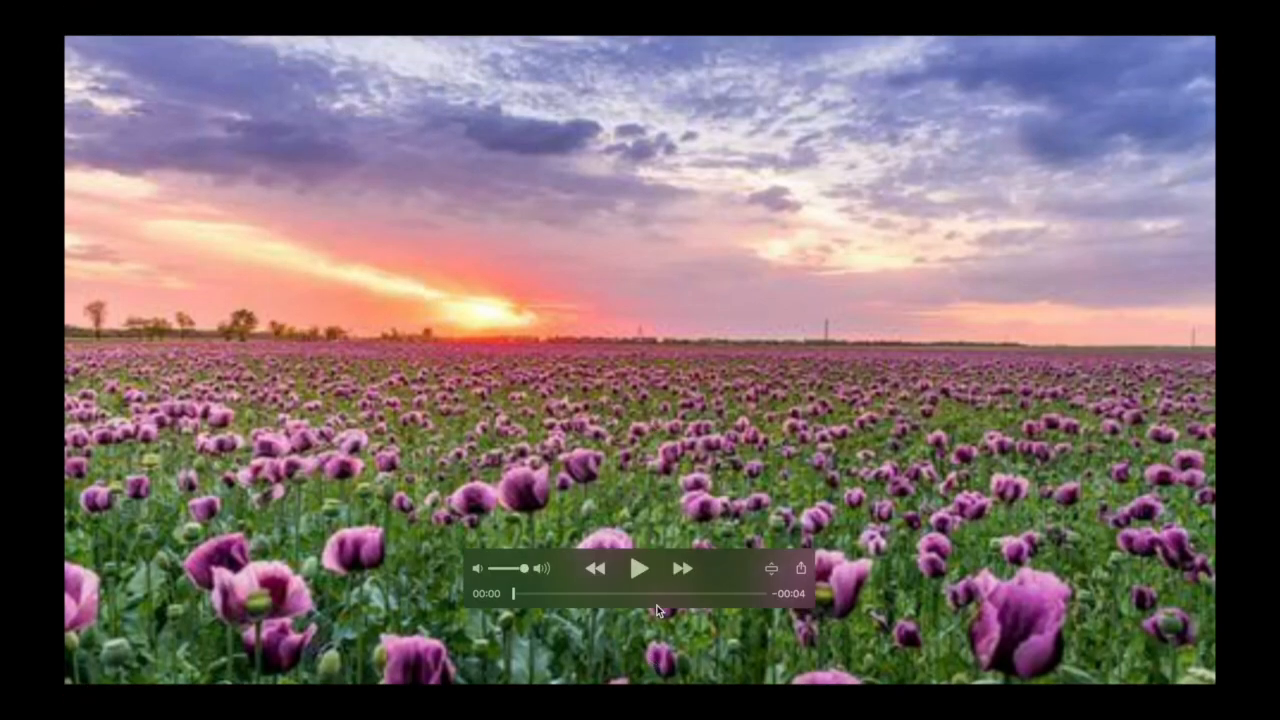
pyautogui.click(638, 569)
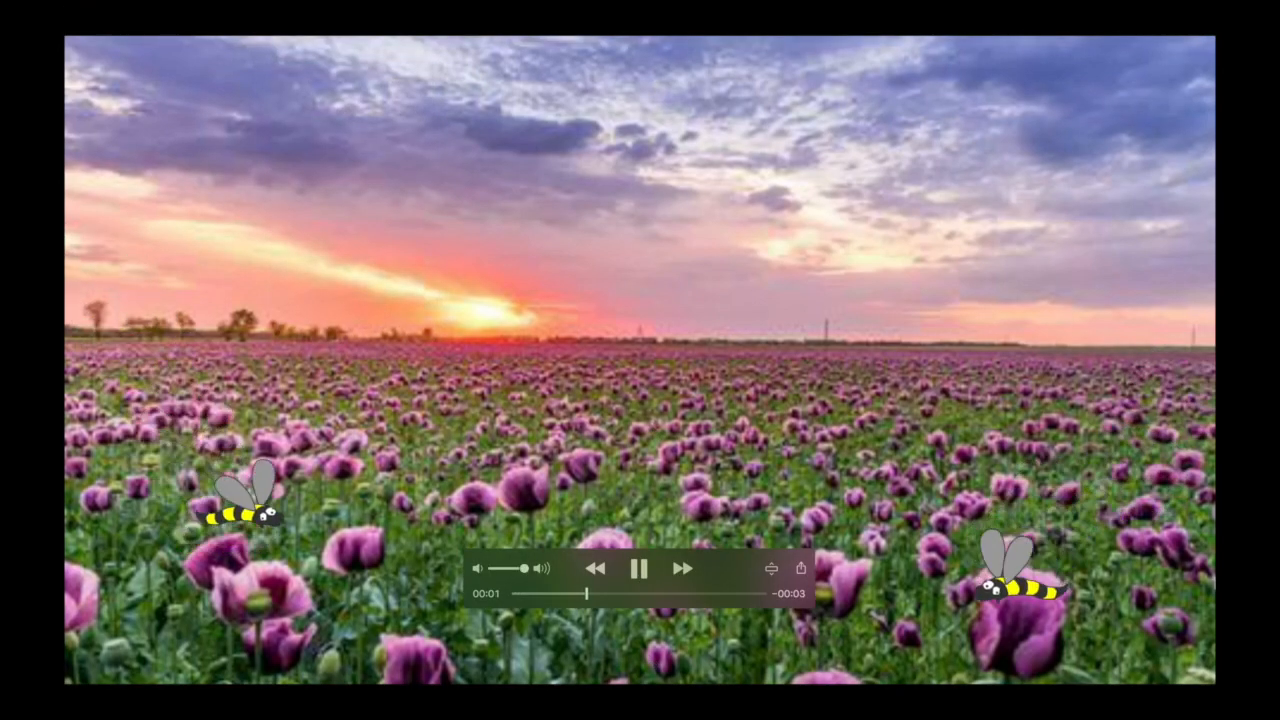